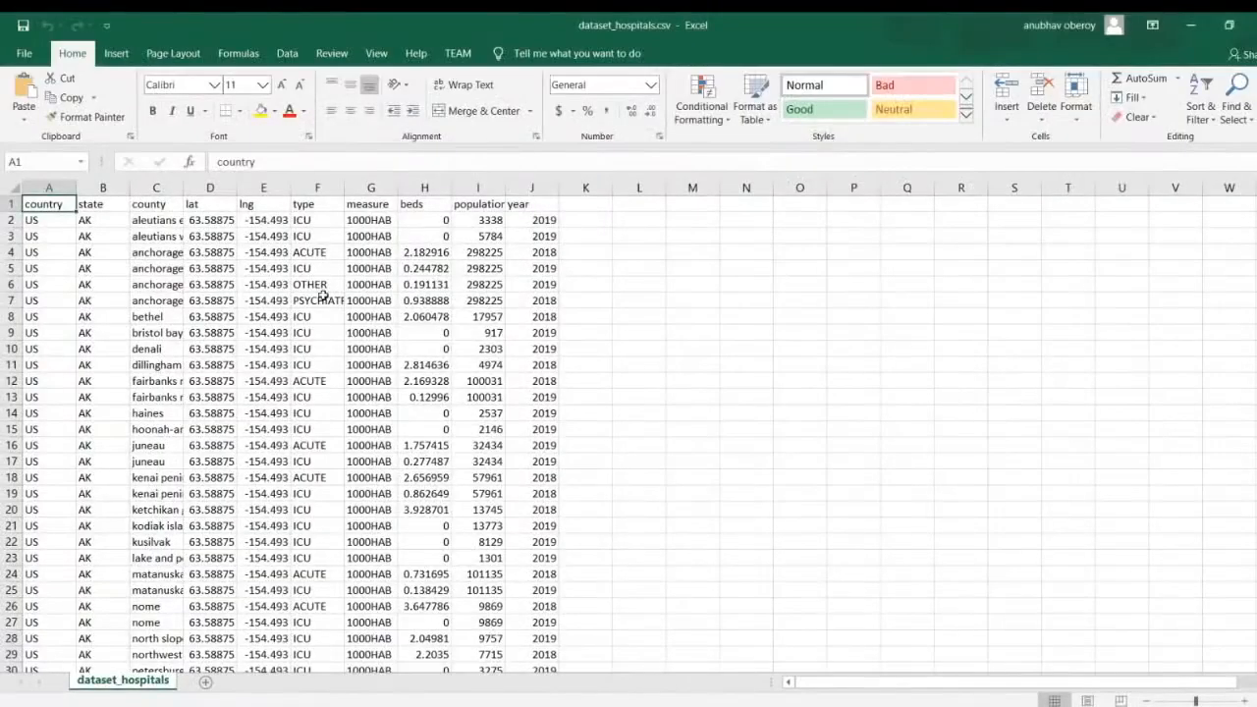
# Widen the county column so its full names fit.
pyautogui.click(322, 297)
pyautogui.click(53, 223)
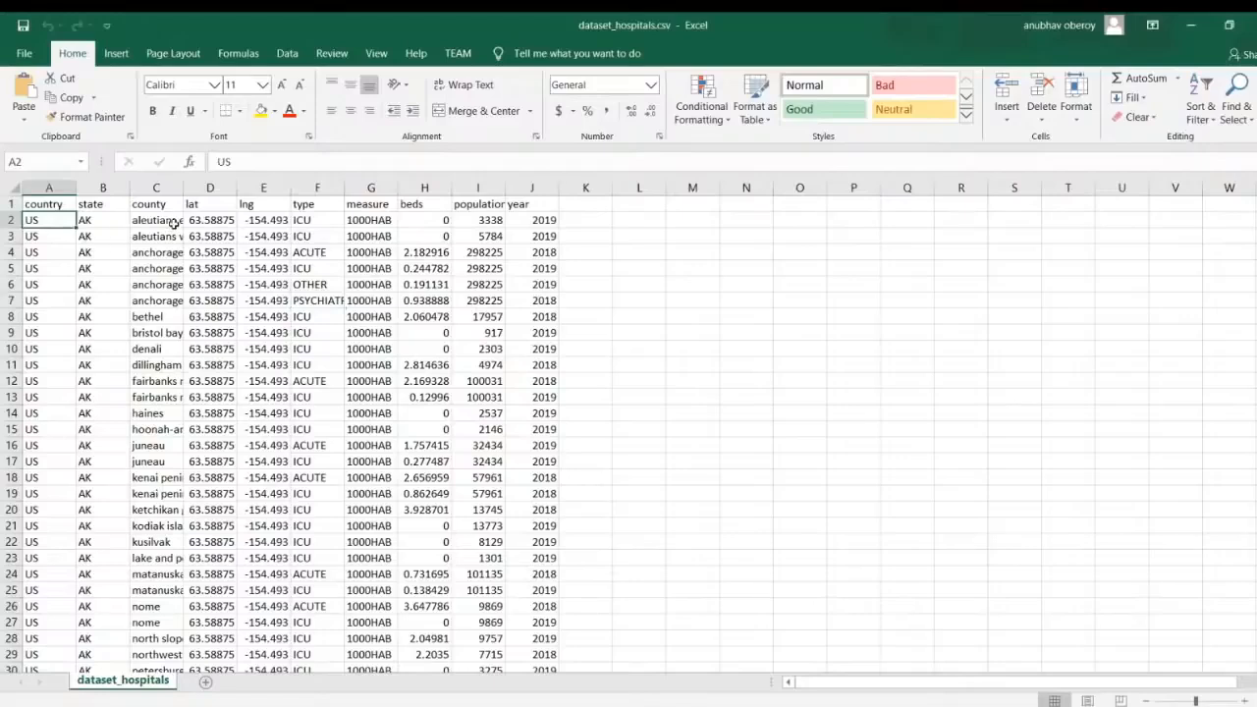
pyautogui.doubleClick(183, 189)
pyautogui.click(201, 332)
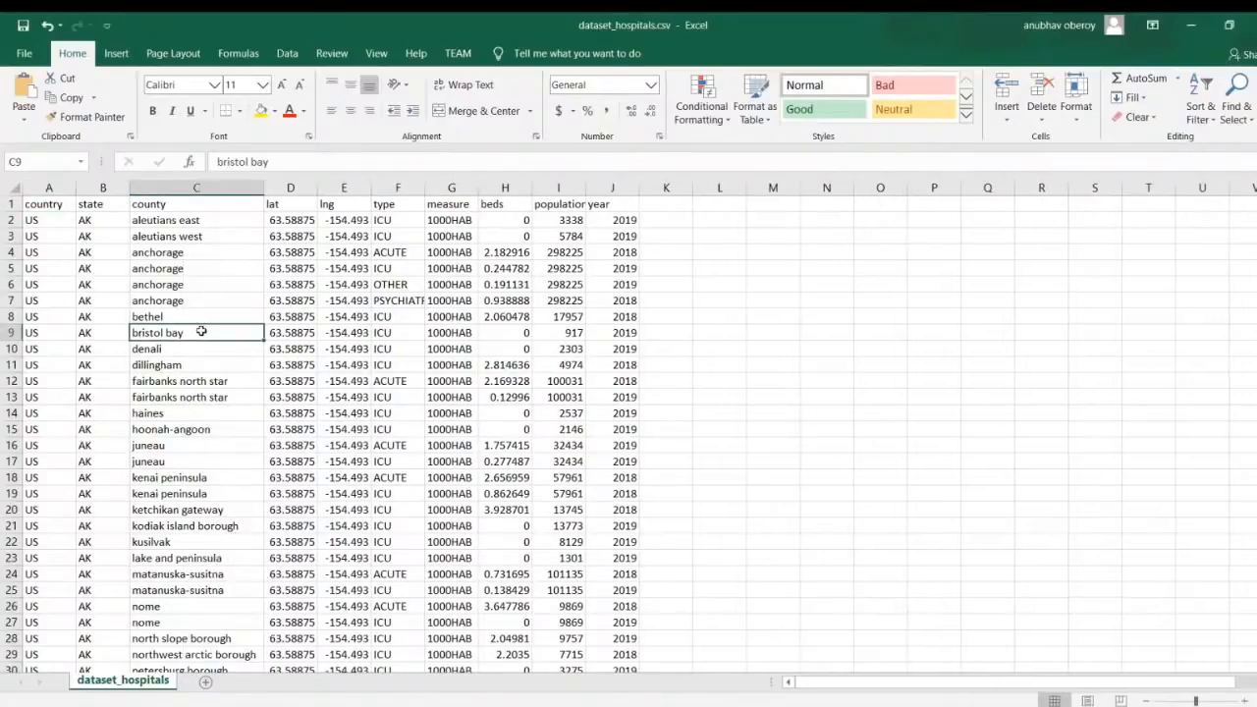
# Examine the country, state and county columns and the lat and lng coordinates of the hospital data.
pyautogui.click(49, 202)
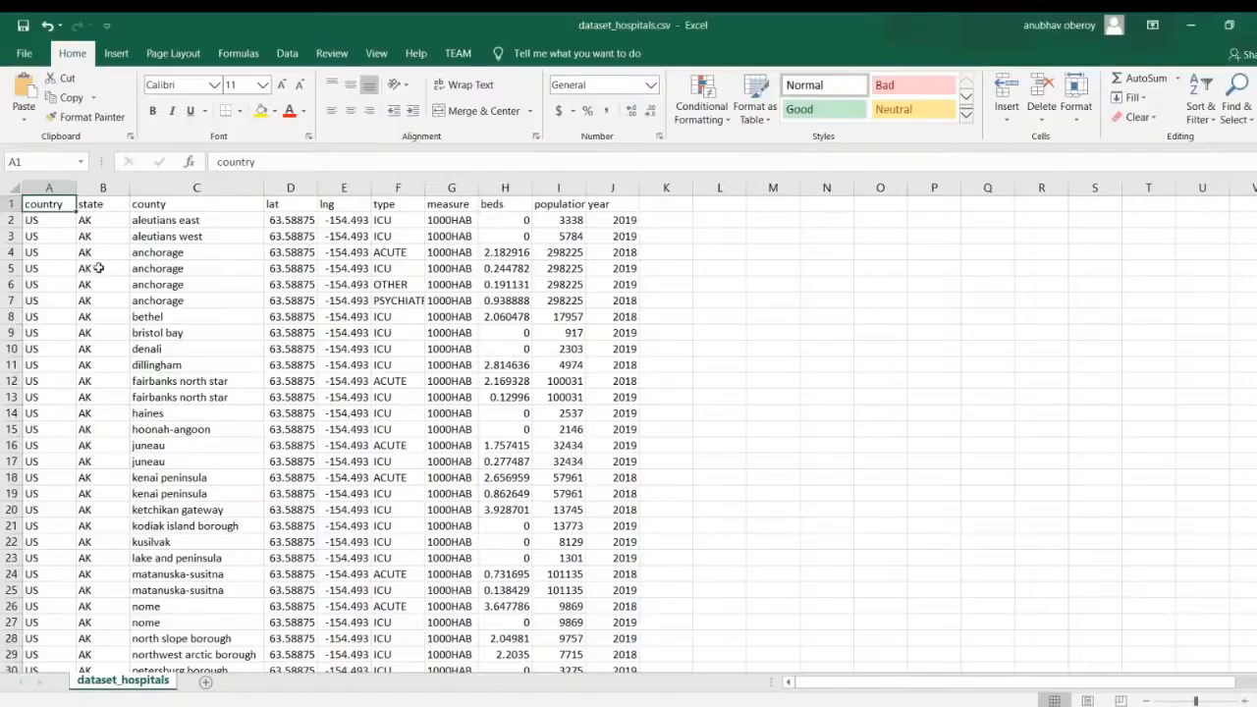
pyautogui.click(105, 207)
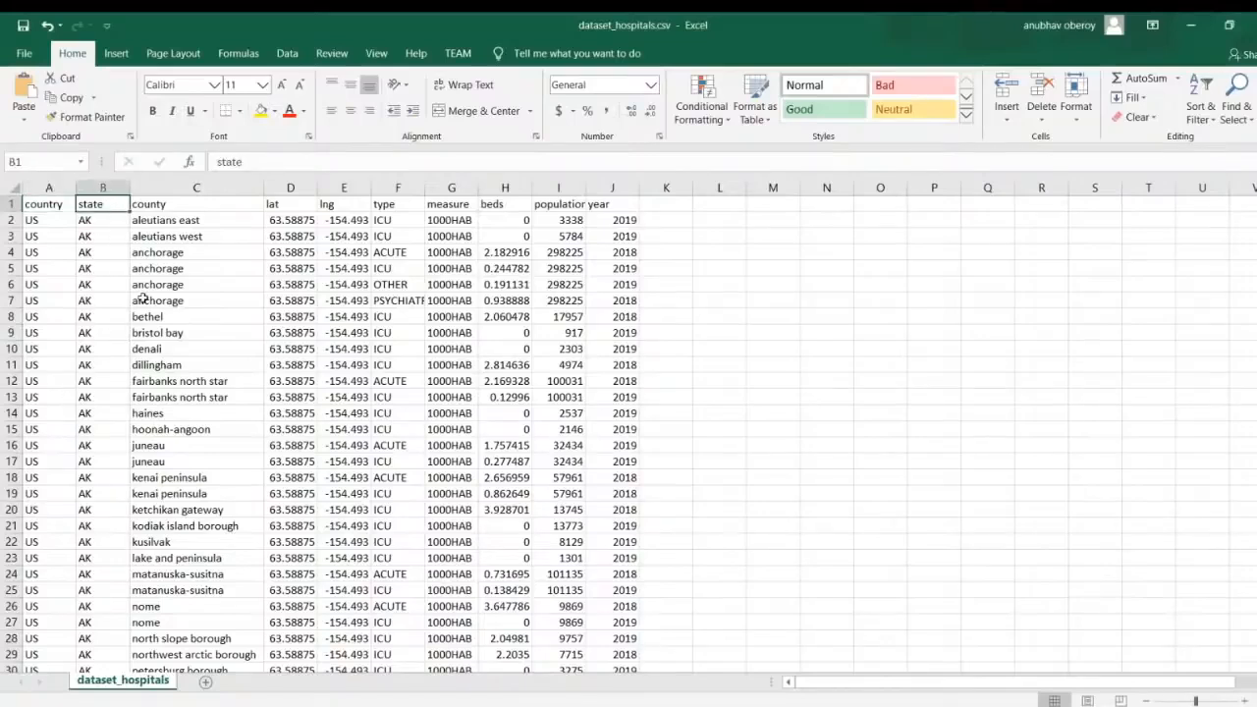
pyautogui.click(167, 205)
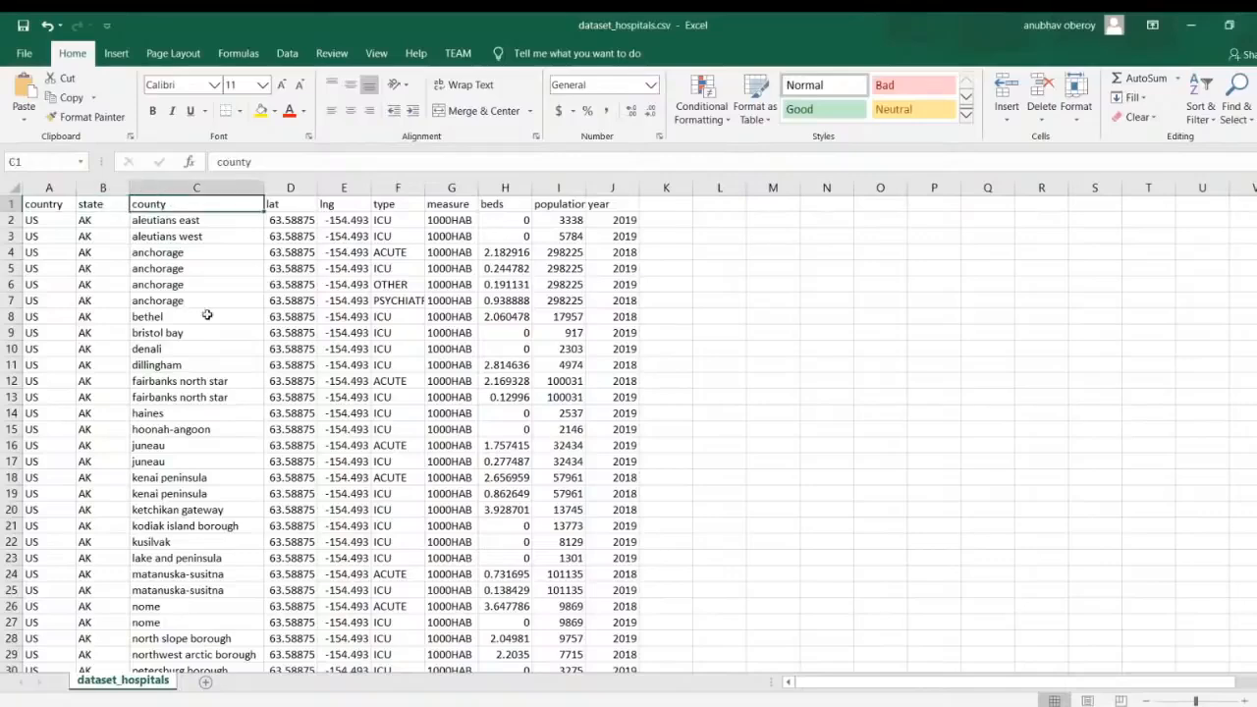
pyautogui.scroll(-10, 214, 322)
pyautogui.scroll(-13, 217, 326)
pyautogui.scroll(20, 217, 326)
pyautogui.moveTo(300, 218); pyautogui.dragTo(342, 433)
pyautogui.click(344, 386)
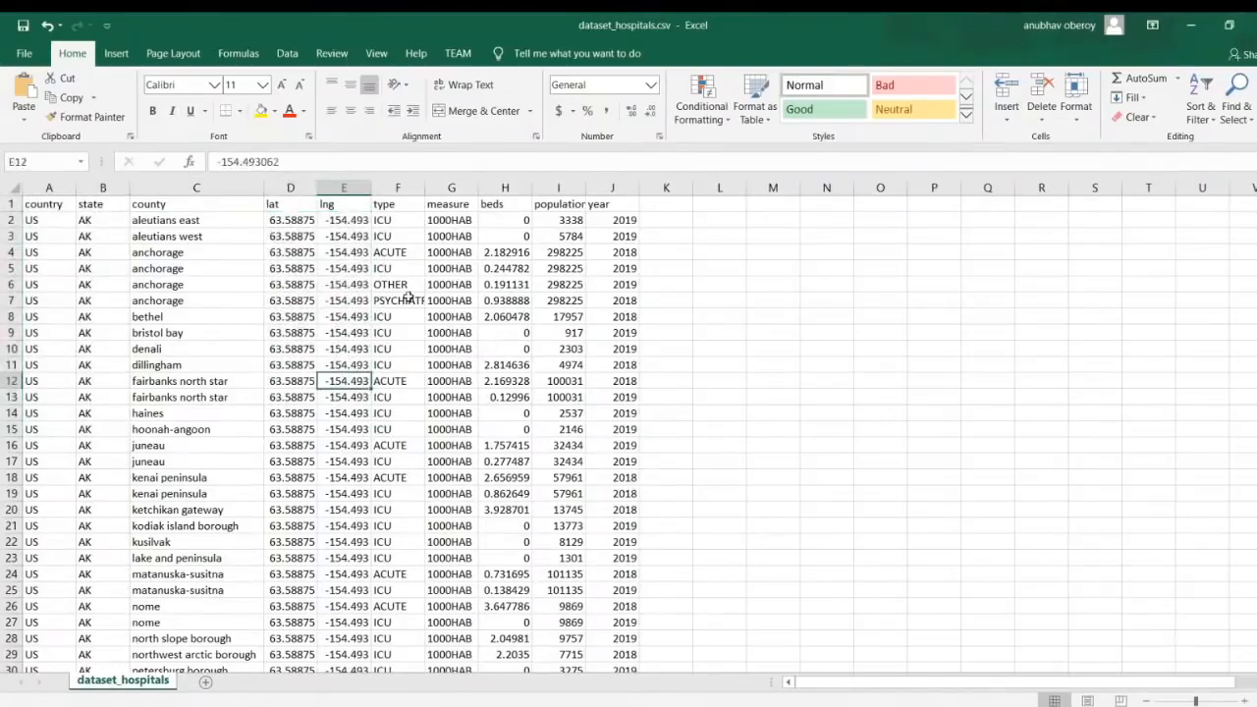
# Examine the type, measure and beds columns, focusing on the ACUTE entry for anchorage in row 4.
pyautogui.click(394, 220)
pyautogui.moveTo(395, 220); pyautogui.dragTo(399, 446)
pyautogui.click(444, 334)
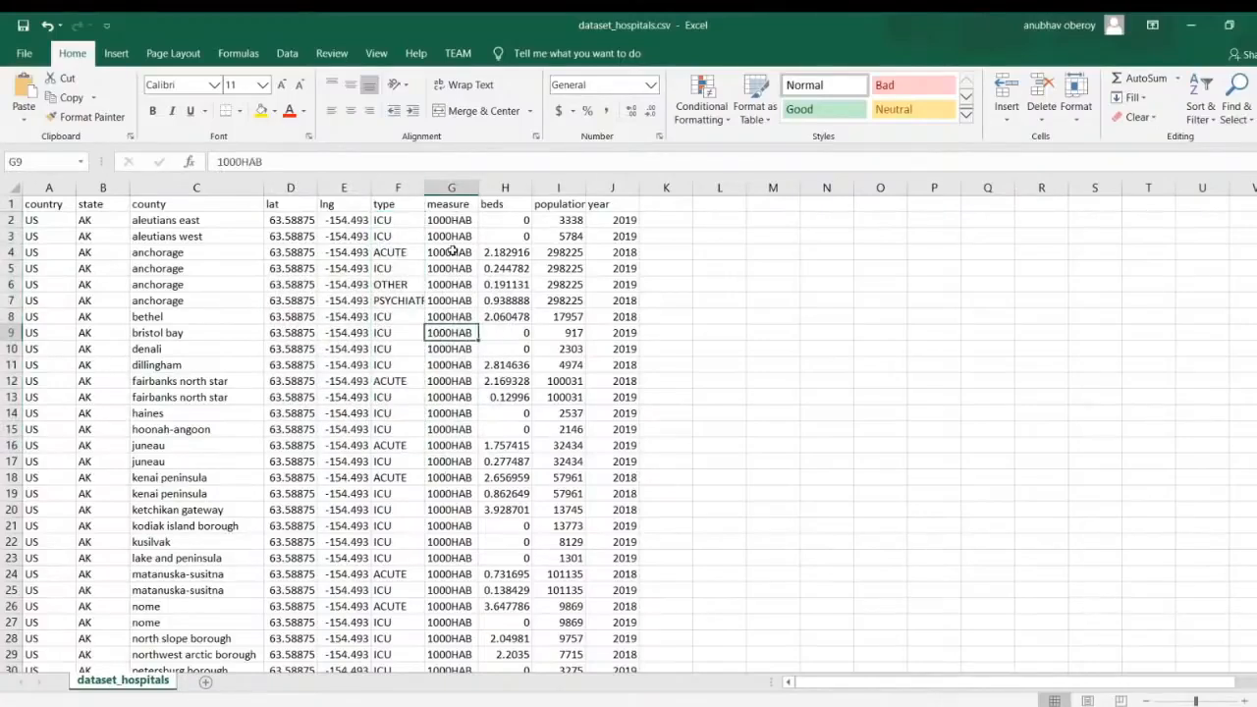
pyautogui.moveTo(500, 210); pyautogui.dragTo(506, 464)
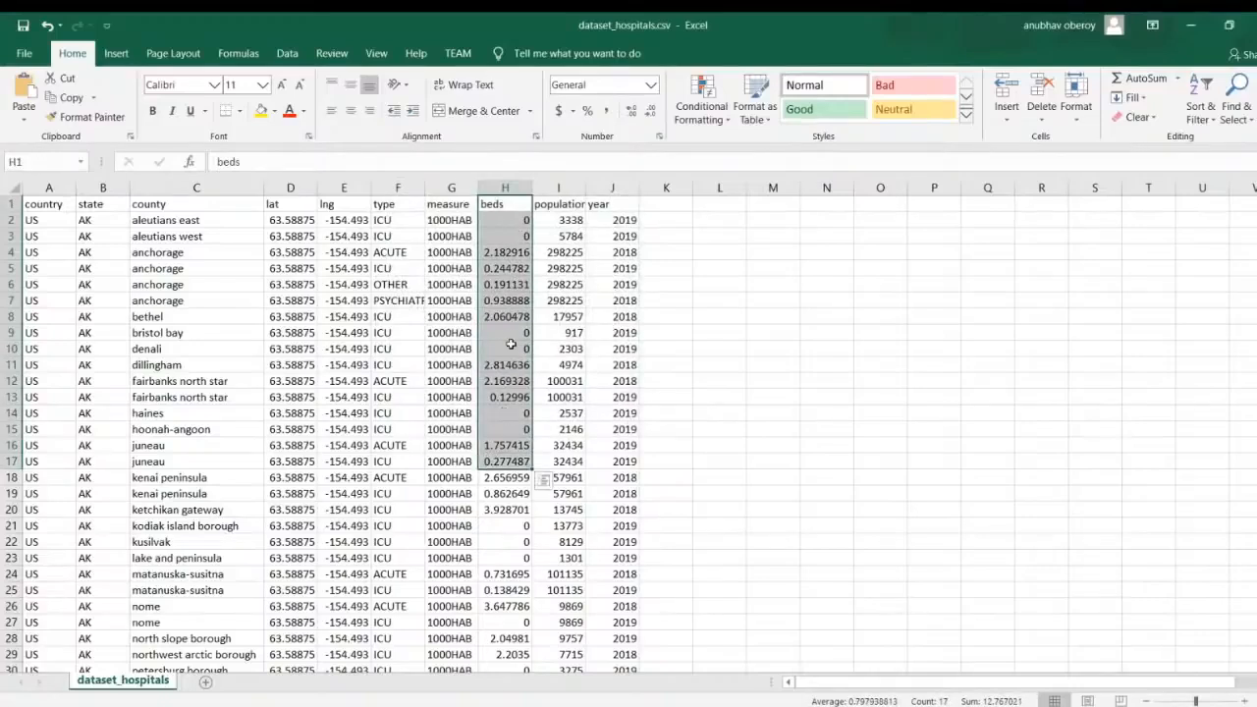
pyautogui.click(510, 304)
pyautogui.click(454, 222)
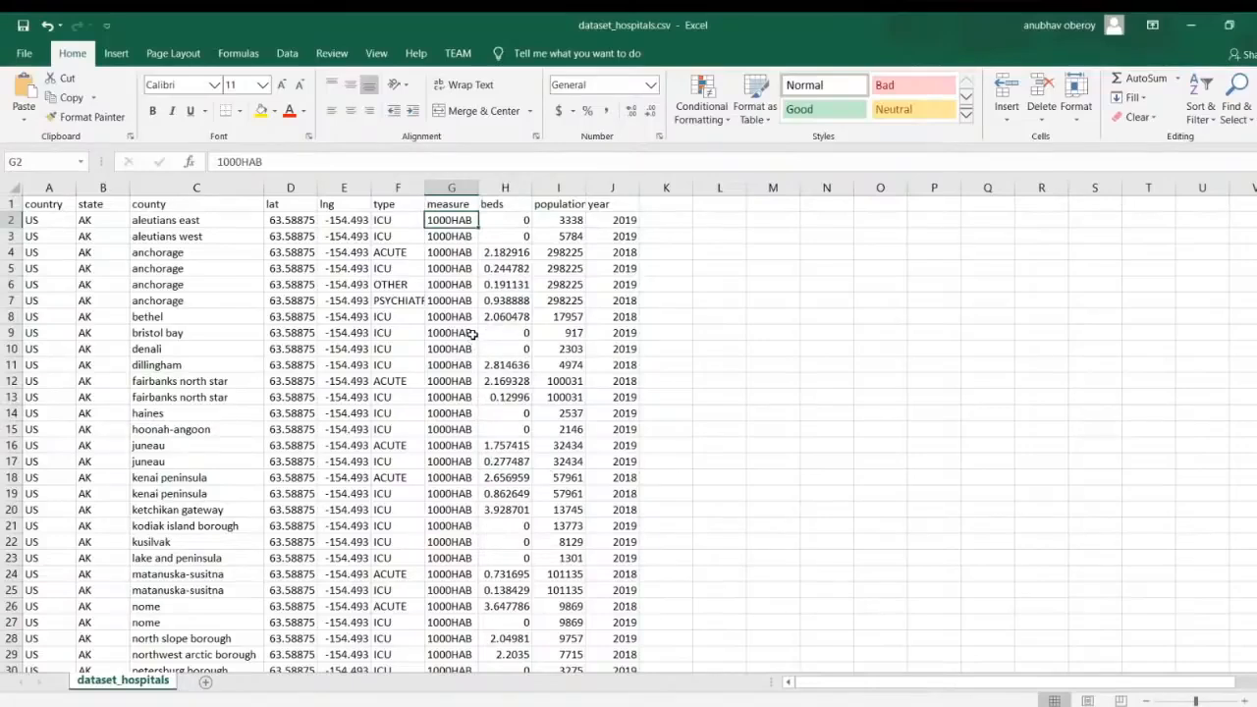
pyautogui.click(503, 254)
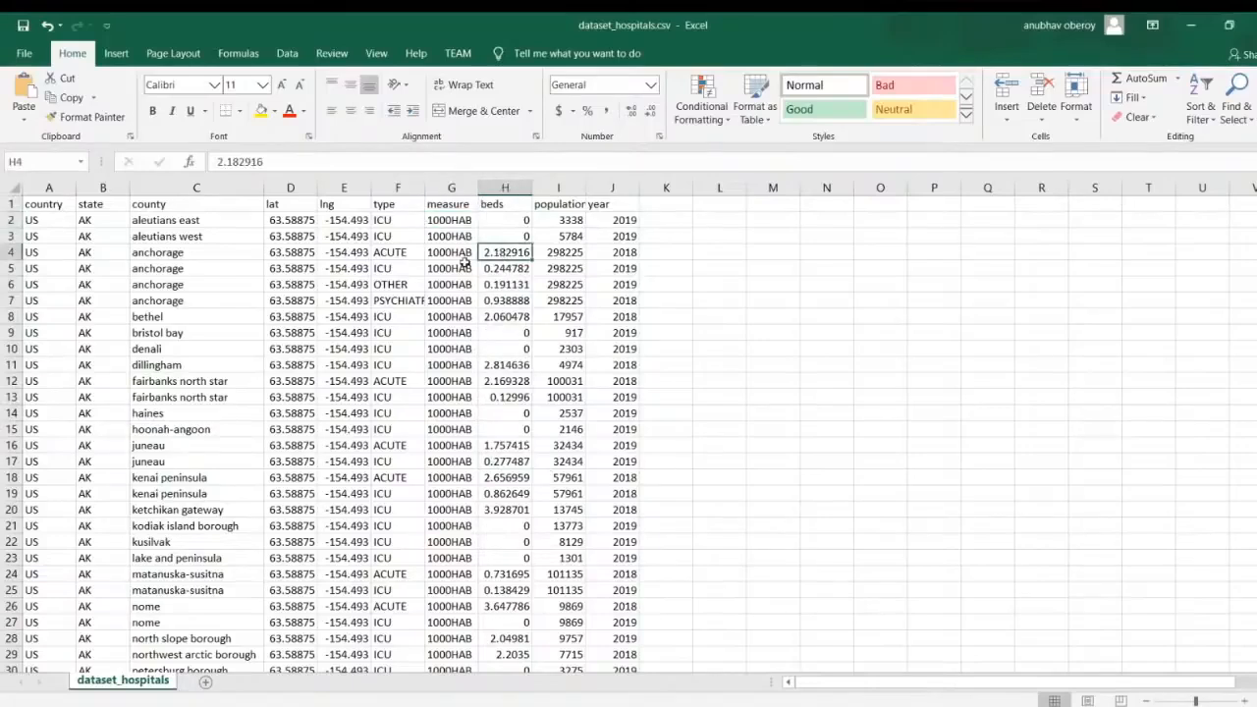
pyautogui.click(451, 252)
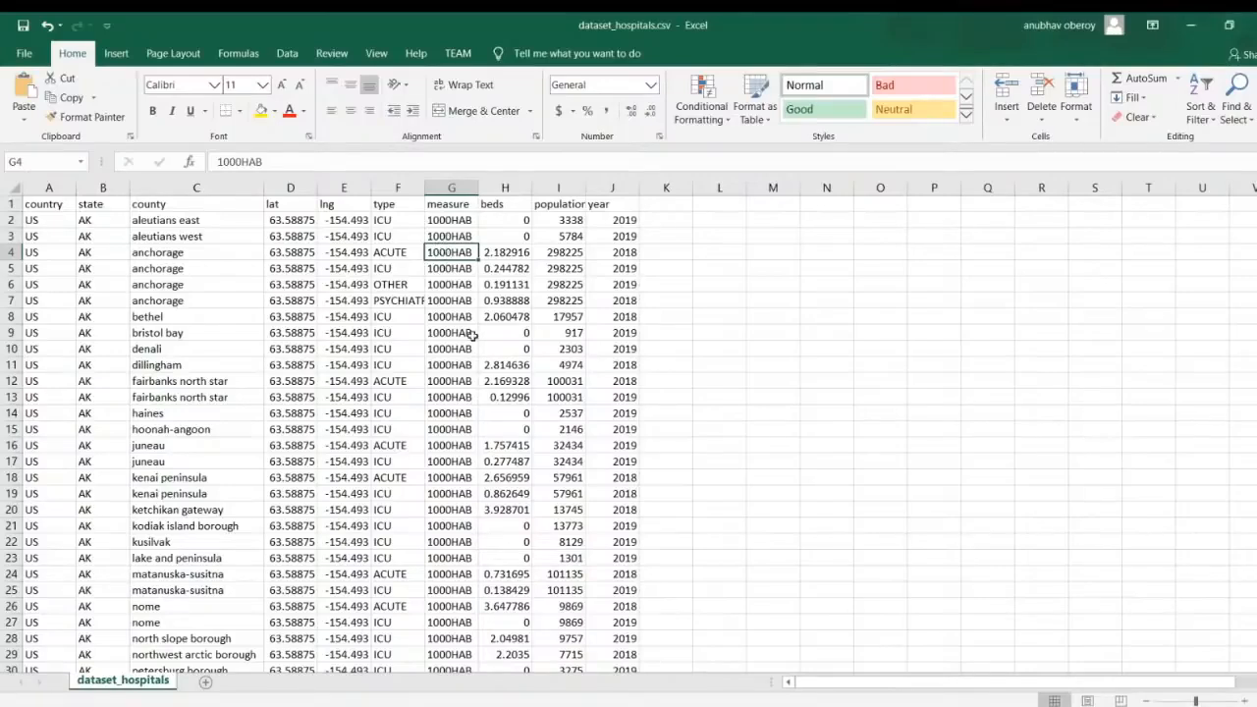
pyautogui.click(506, 254)
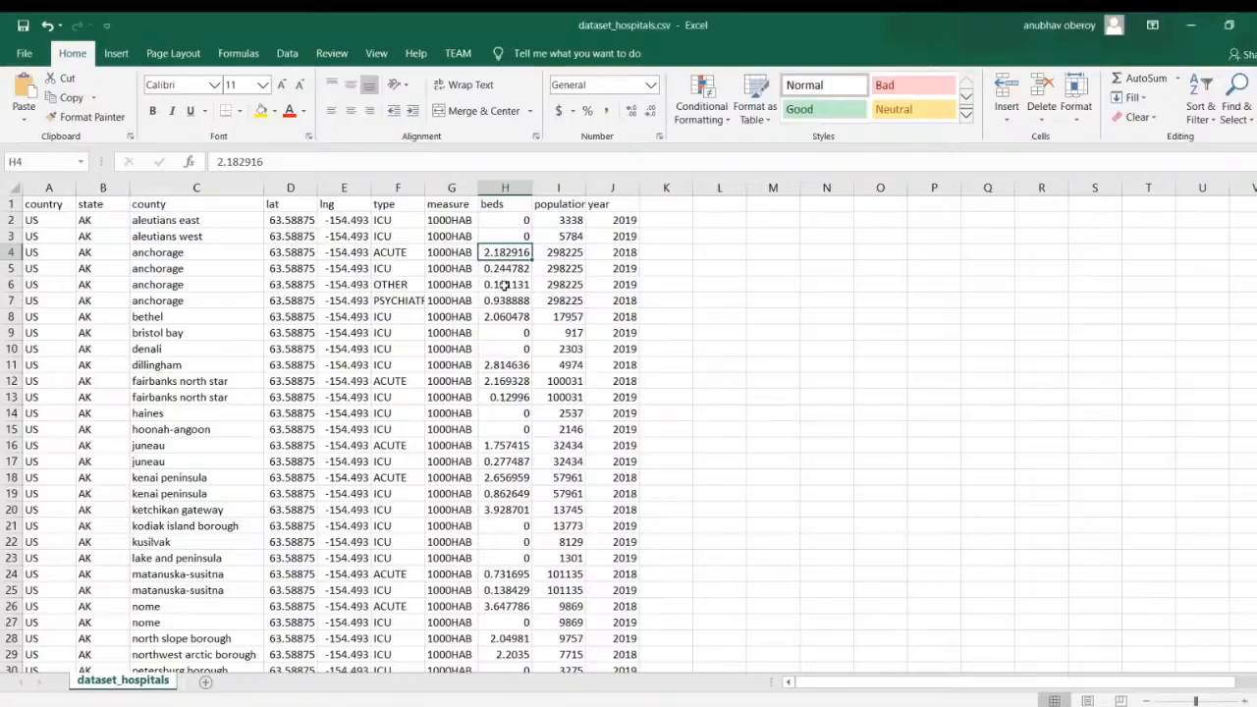
pyautogui.click(398, 254)
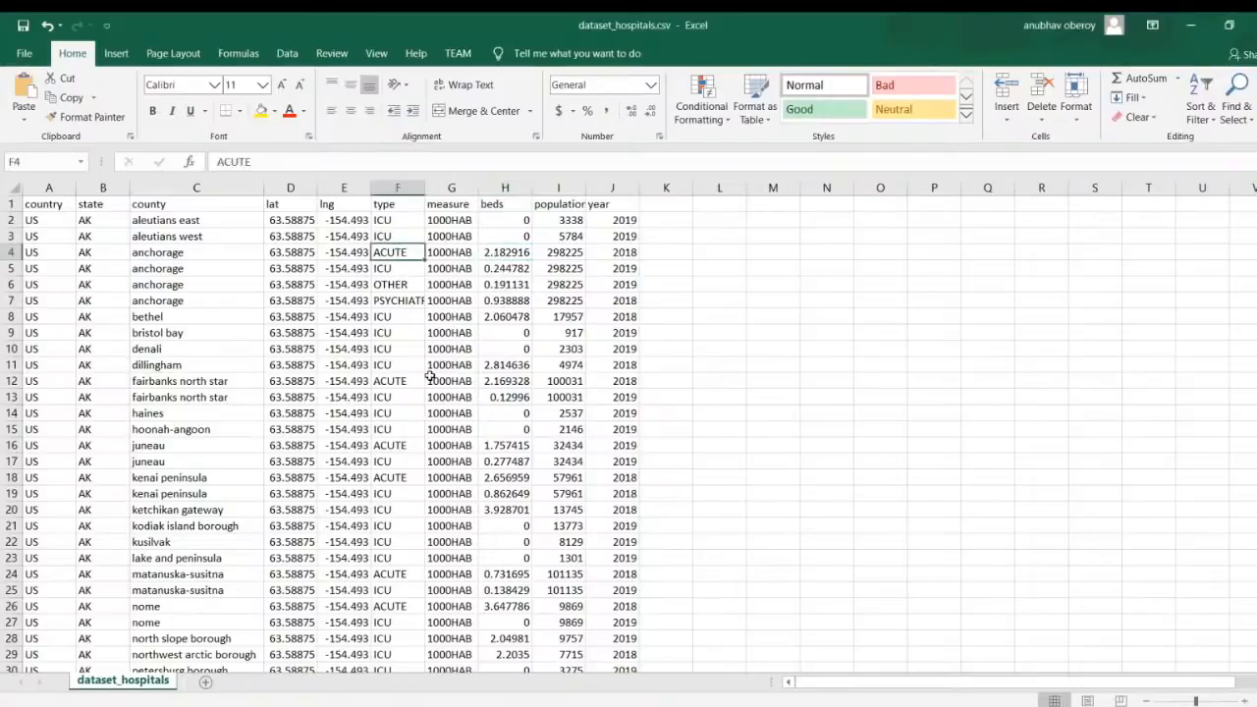
pyautogui.click(181, 255)
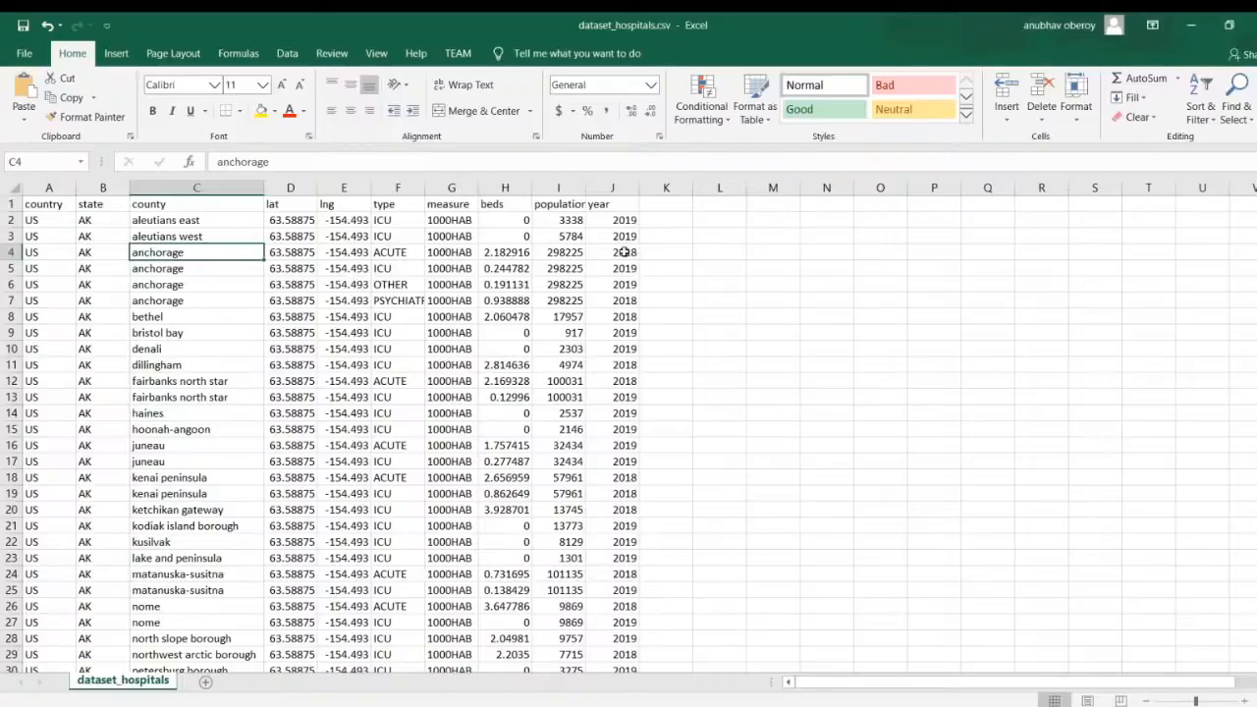
# Calculate the actual number of beds for row 4 in cell K4 with the formula =I4*H4/1000.
pyautogui.click(663, 252)
pyautogui.write('=')
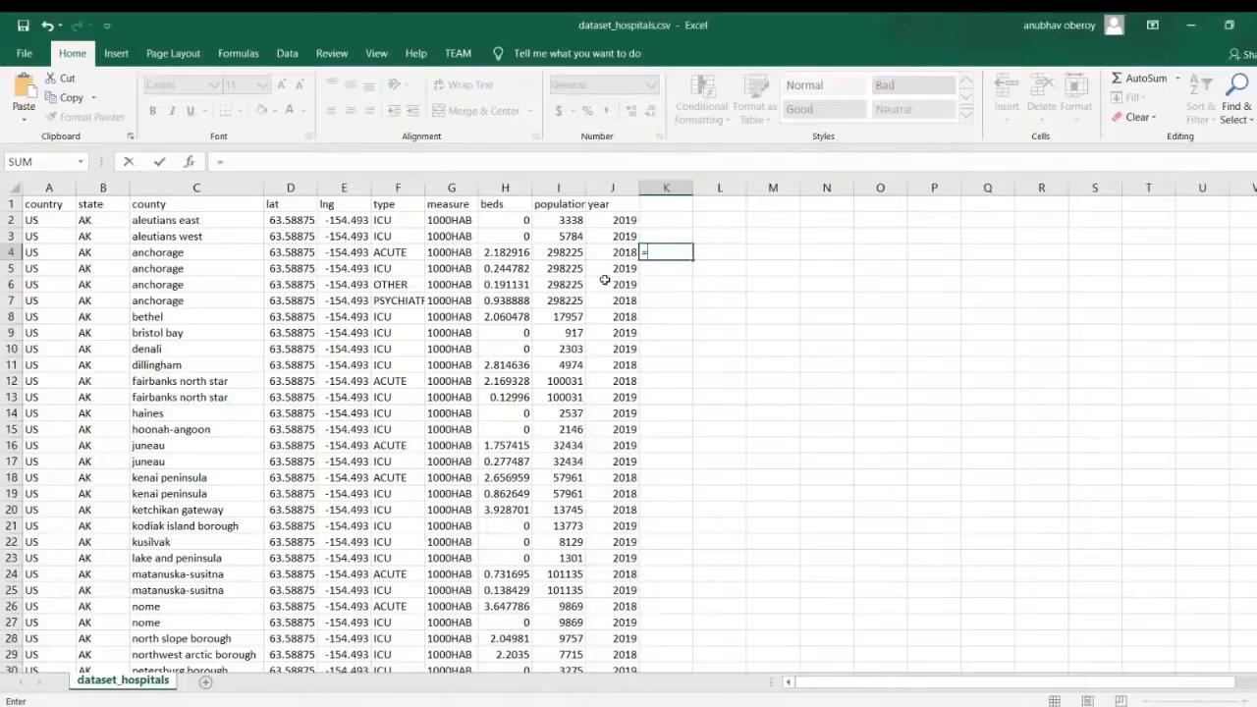
pyautogui.click(572, 252)
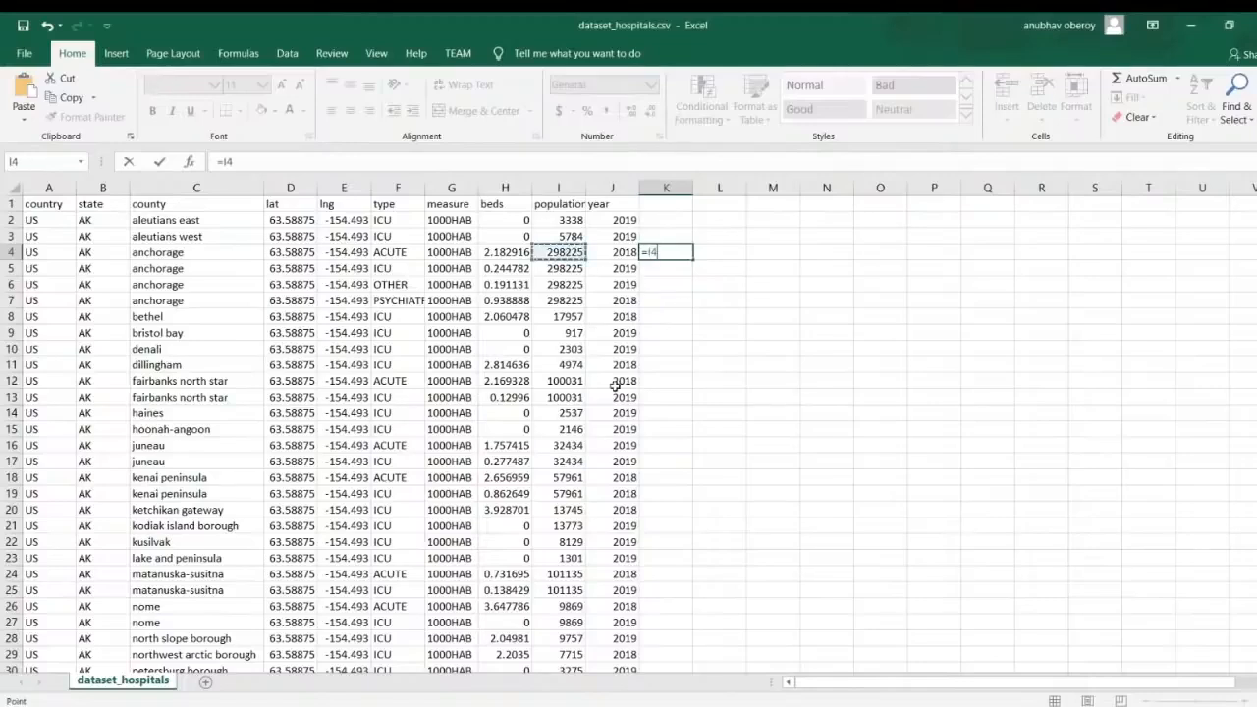
pyautogui.write('*')
pyautogui.click(505, 253)
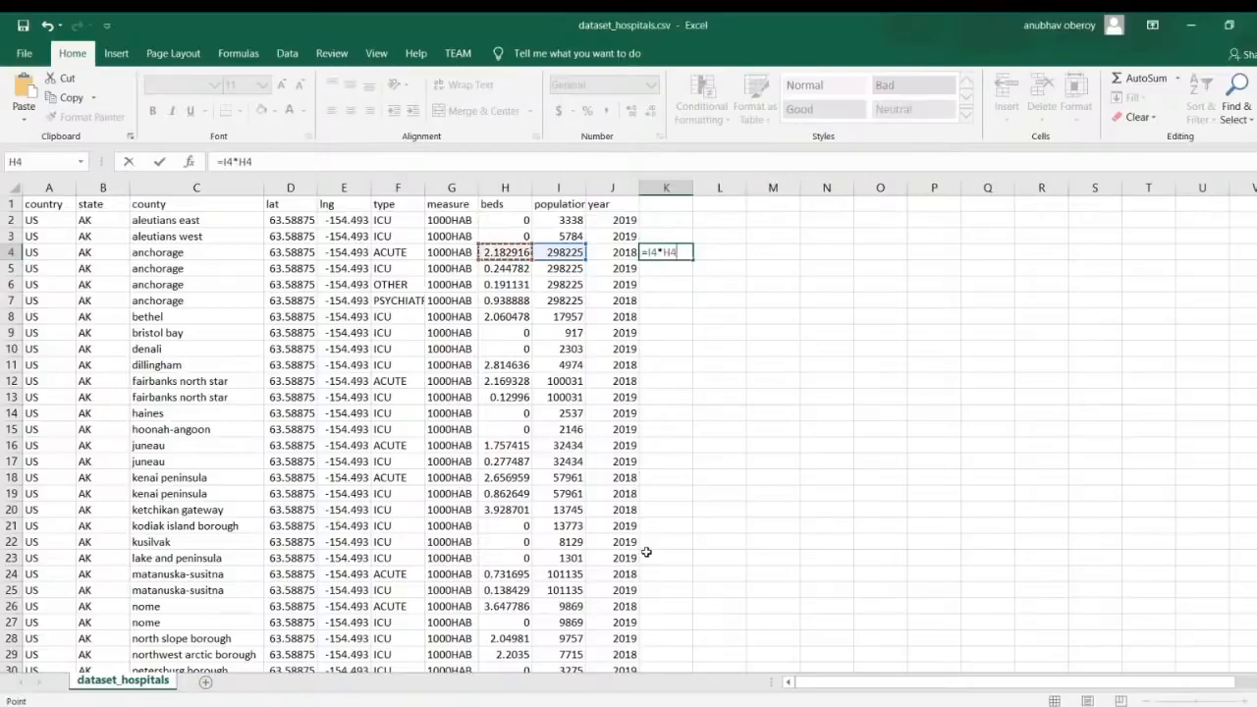
pyautogui.write('/1000')
pyautogui.press('Return')
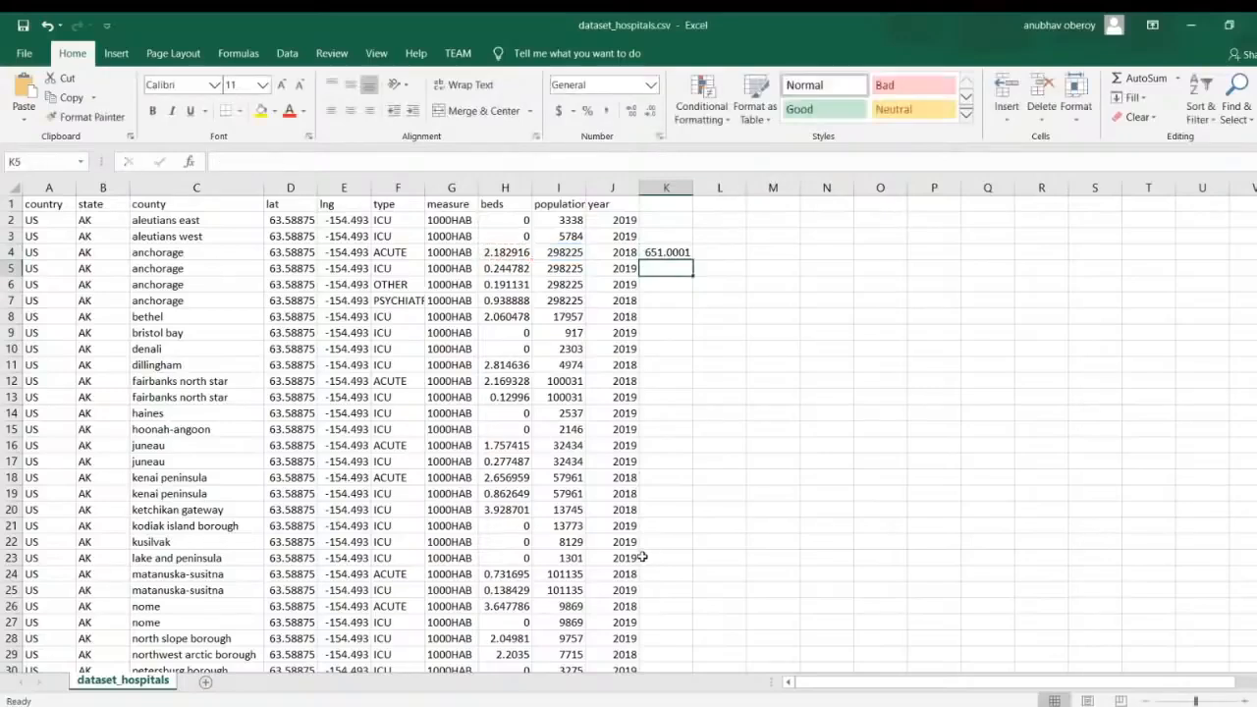
# Clear the trial formula from cell K4 and save dataset_hospitals.csv.
pyautogui.click(666, 257)
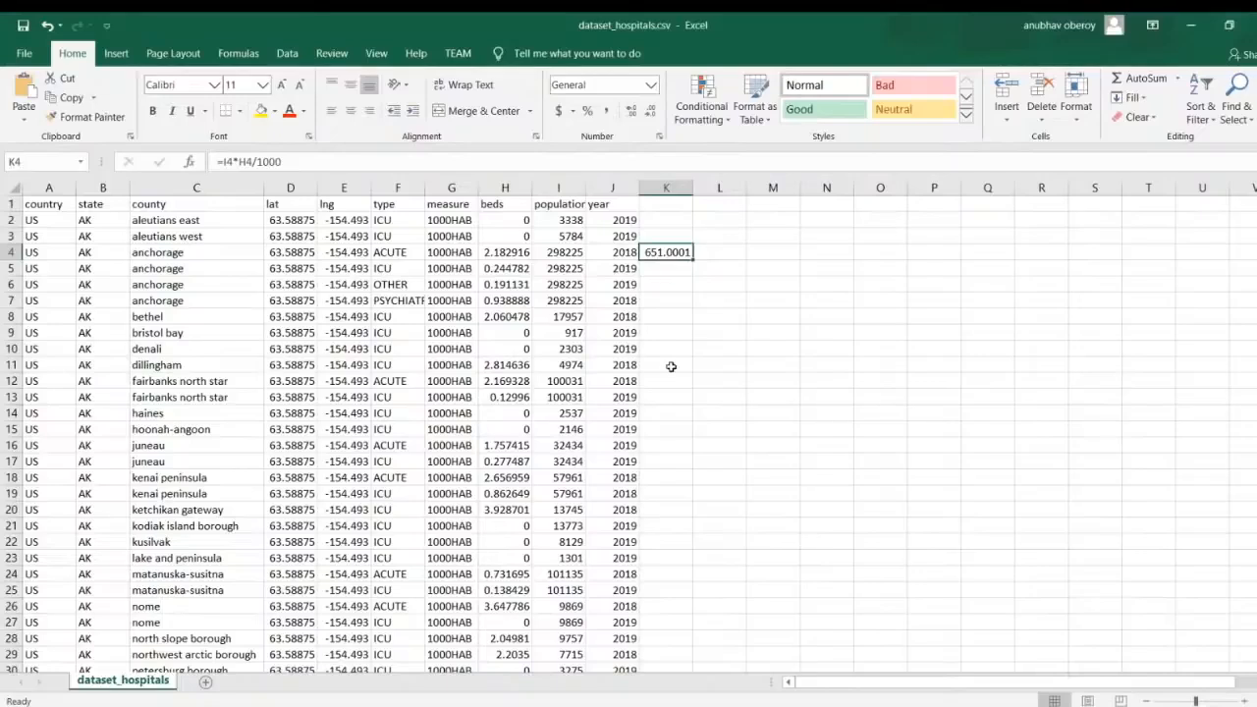
pyautogui.press('Delete')
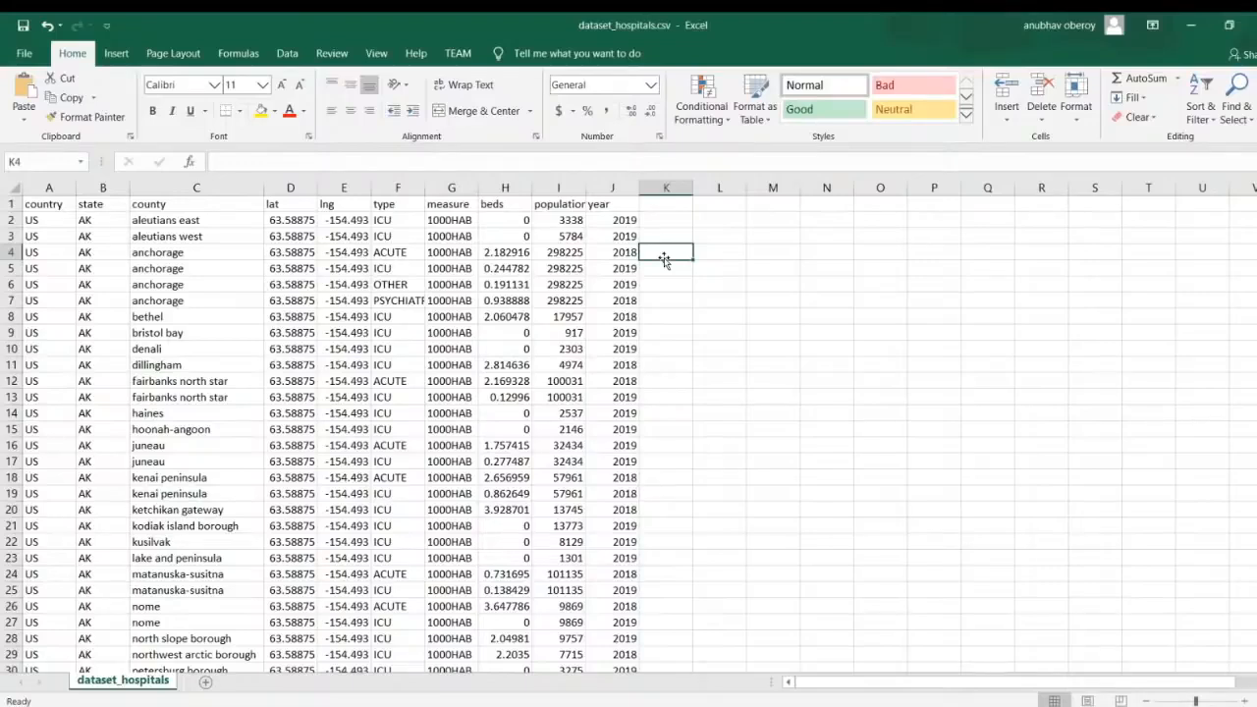
pyautogui.hotkey('ctrl', 's')
pyautogui.press('n')
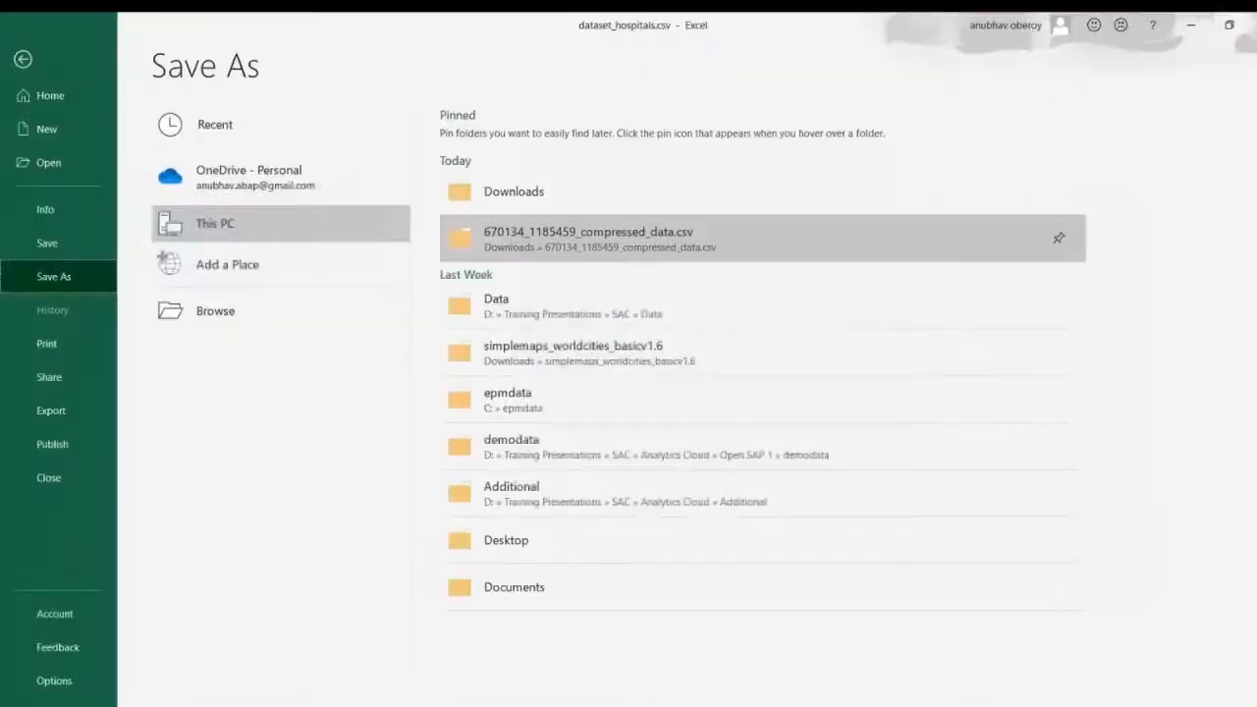
pyautogui.press('Escape')
pyautogui.hotkey('ctrl', 's')
pyautogui.press('Return')
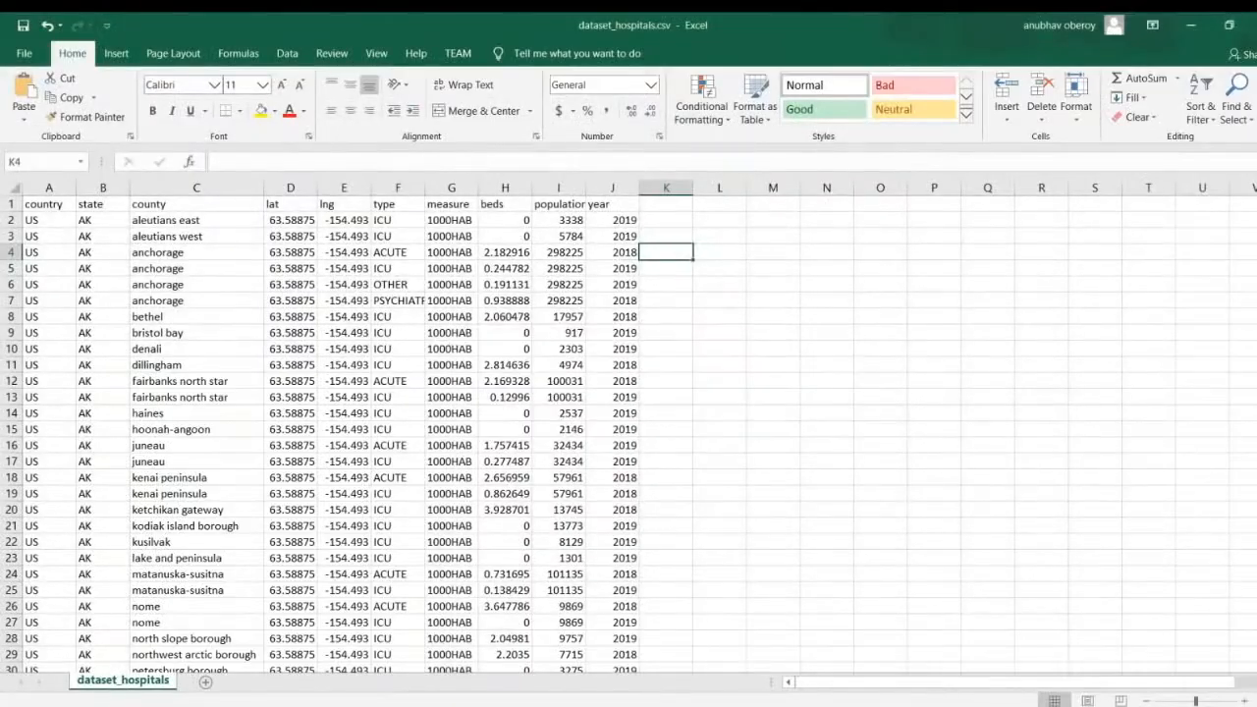
pyautogui.click(716, 365)
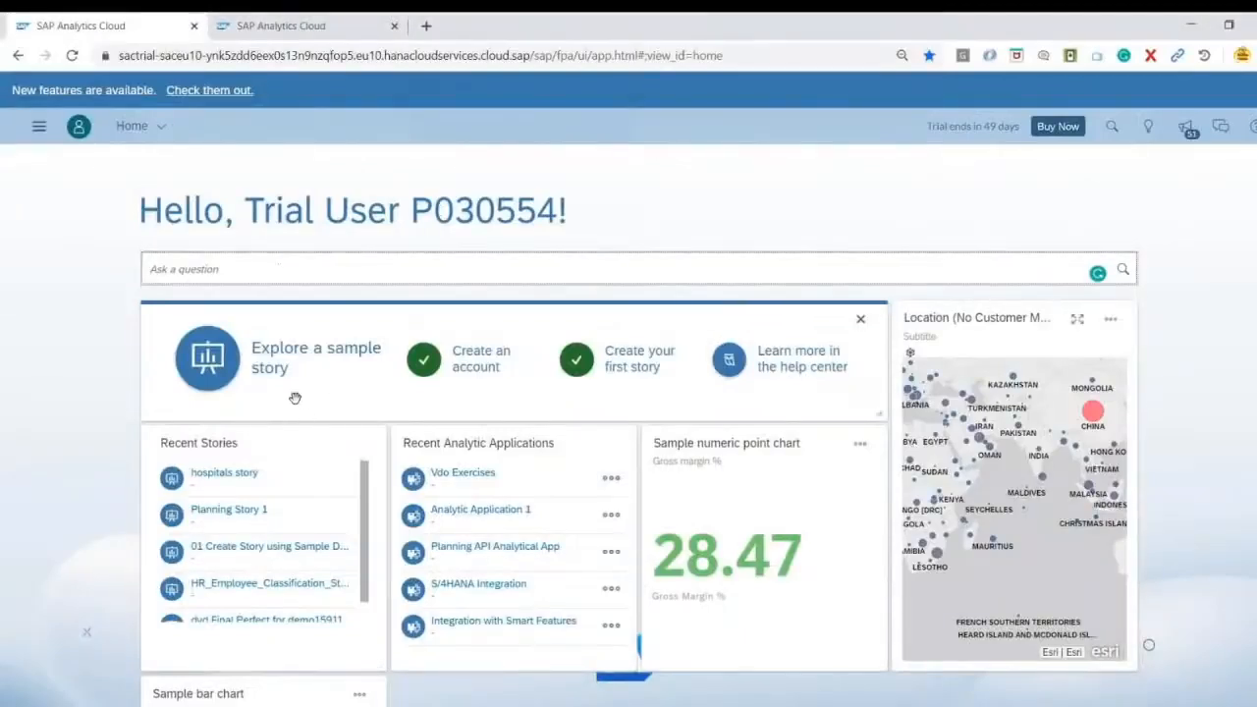
# Switch to SAP Analytics Cloud, import the dataset_hospitals file from the home page, and dismiss the sampled data notice.
pyautogui.scroll(-3, 154, 429)
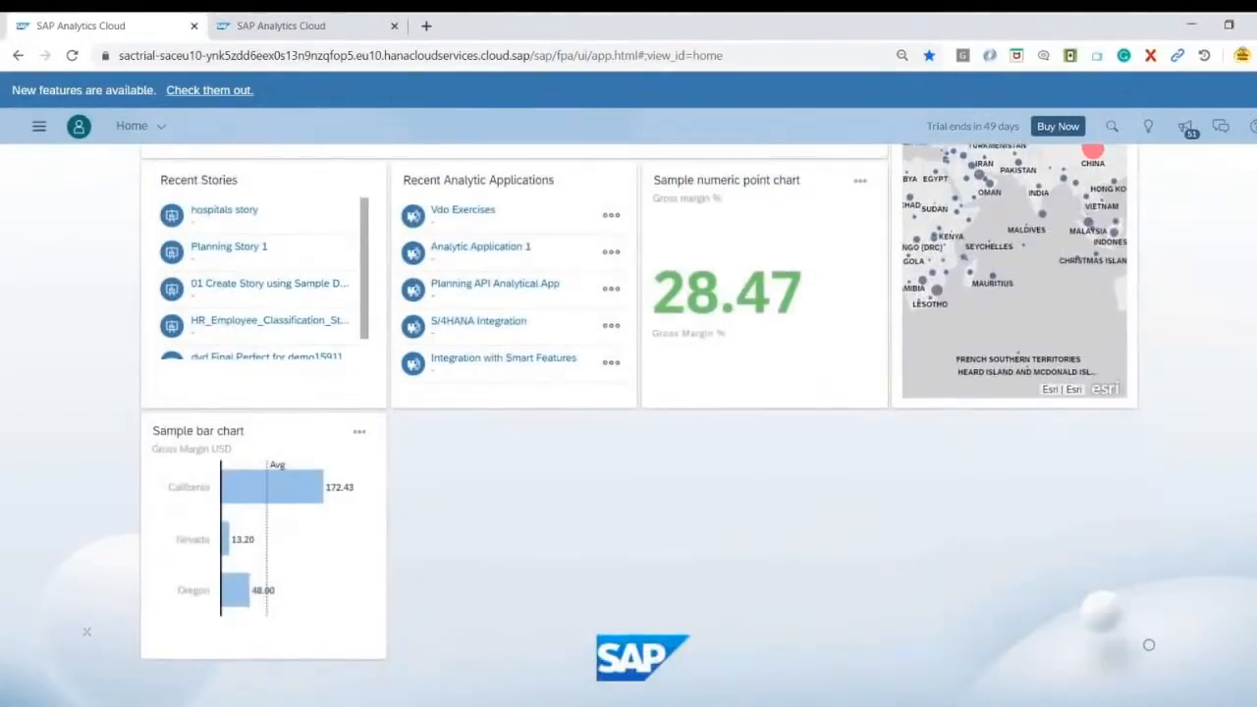
pyautogui.scroll(3, 638, 422)
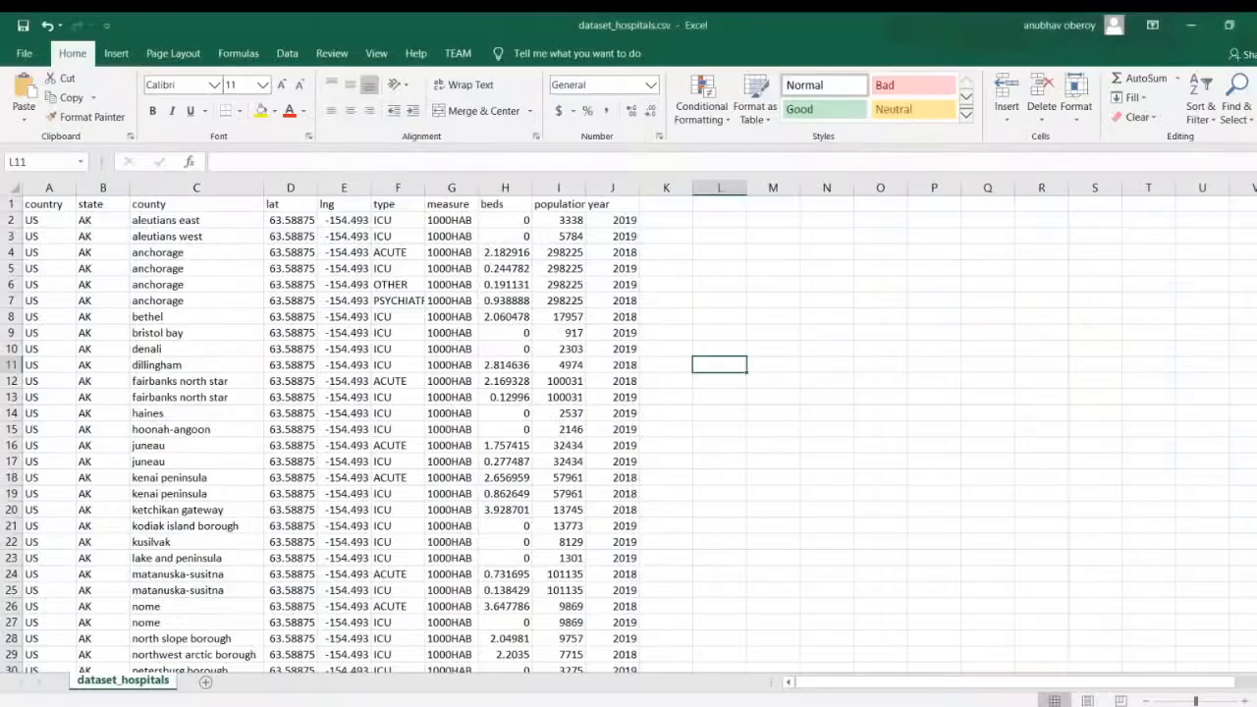
pyautogui.rightClick(738, 706)
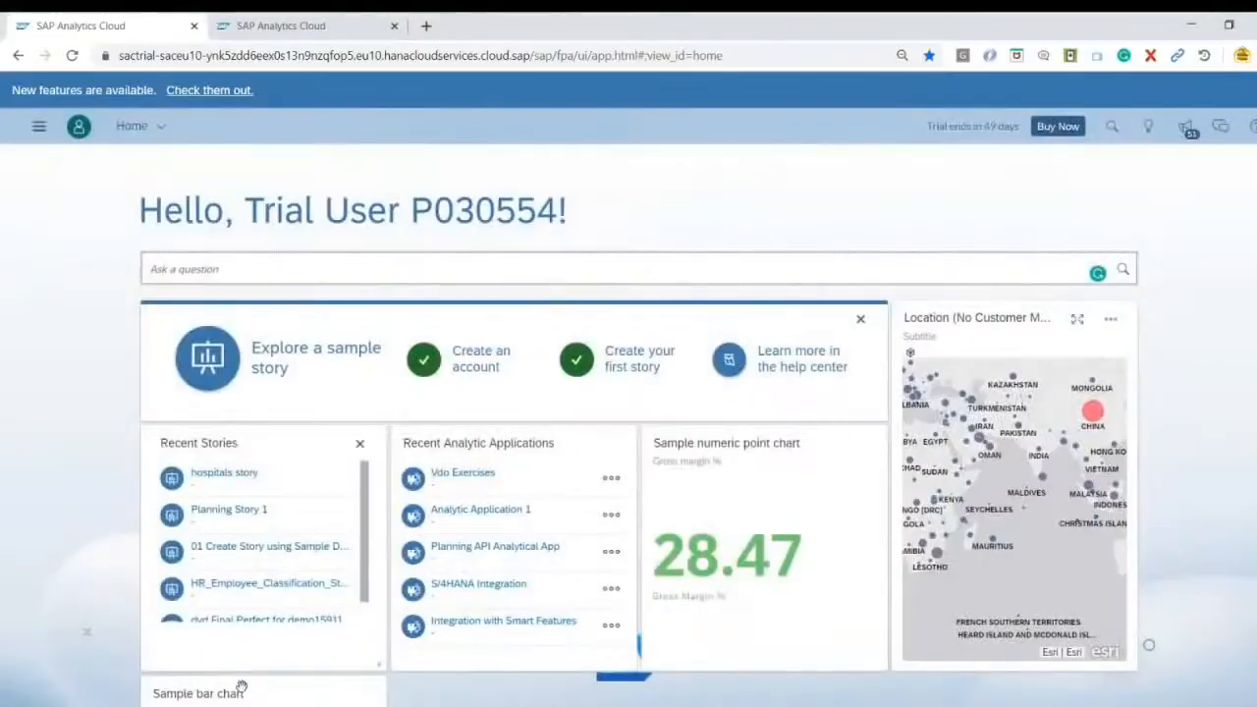
pyautogui.click(242, 705)
pyautogui.moveTo(208, 147); pyautogui.dragTo(422, 609)
pyautogui.moveTo(631, 418); pyautogui.dragTo(764, 395)
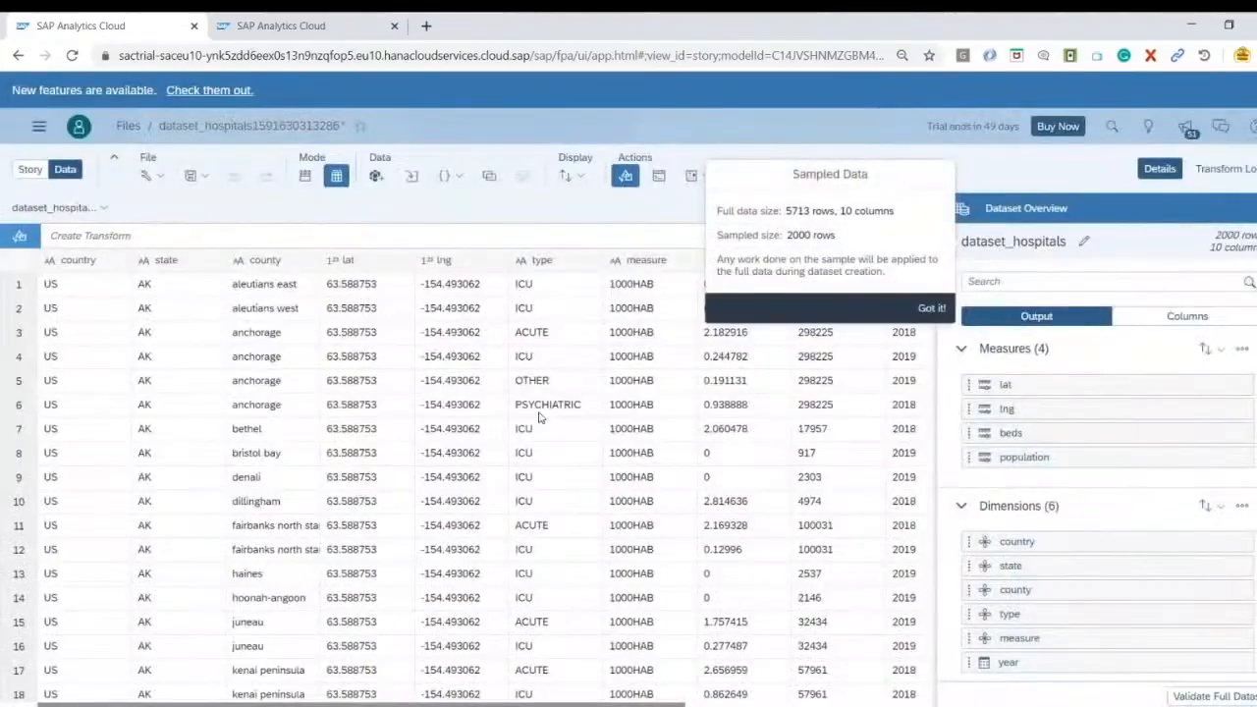
pyautogui.click(941, 312)
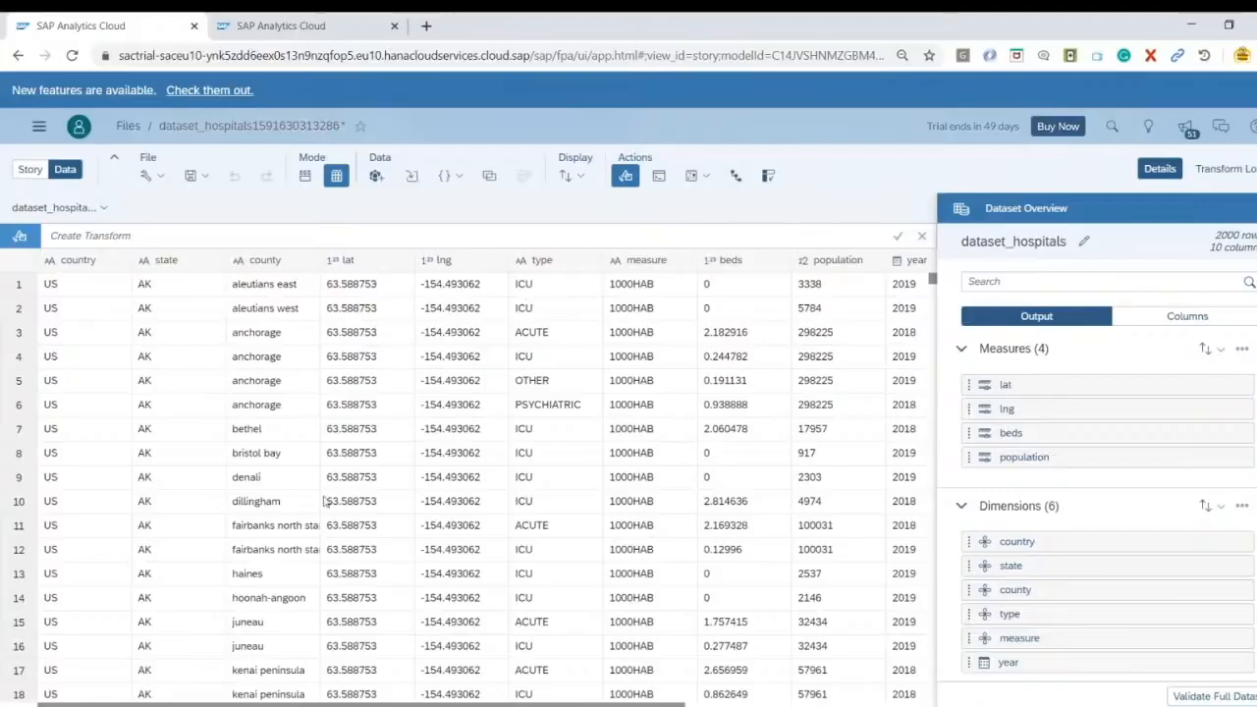
# Geo-enrich the dataset by coordinates, creating a Location dimension with lat as the latitude and lng as the longitude.
pyautogui.click(370, 267)
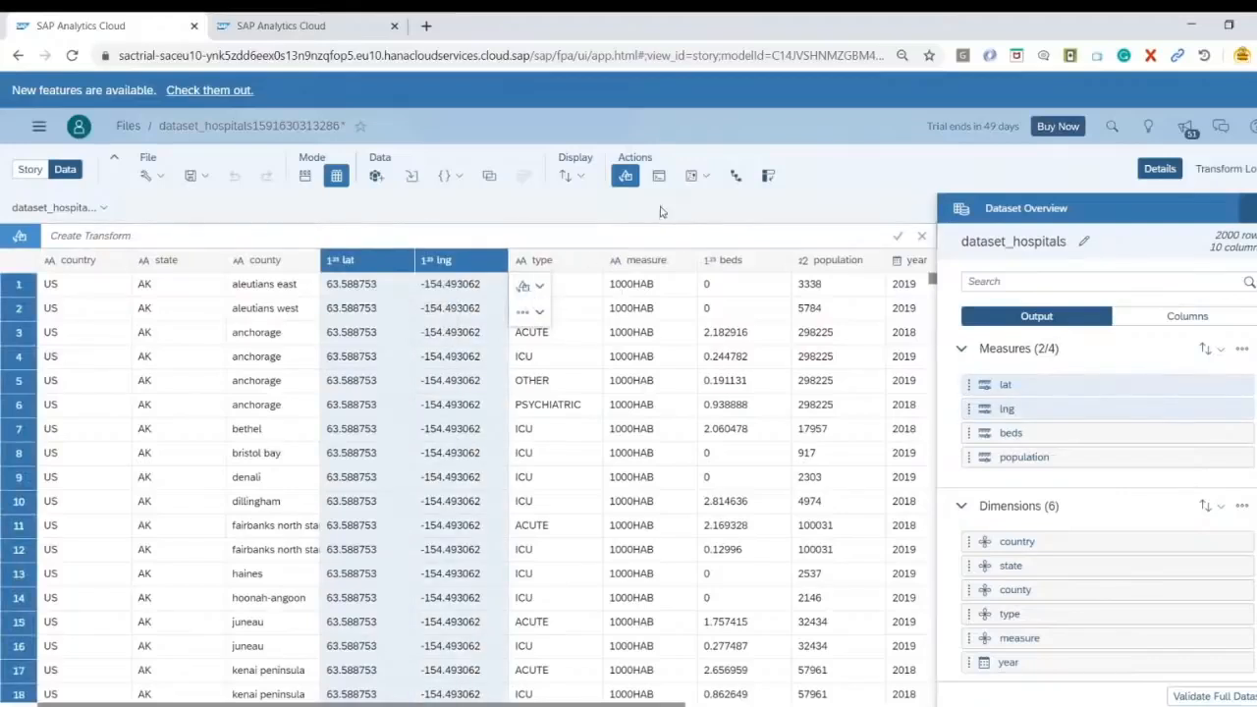
pyautogui.click(693, 180)
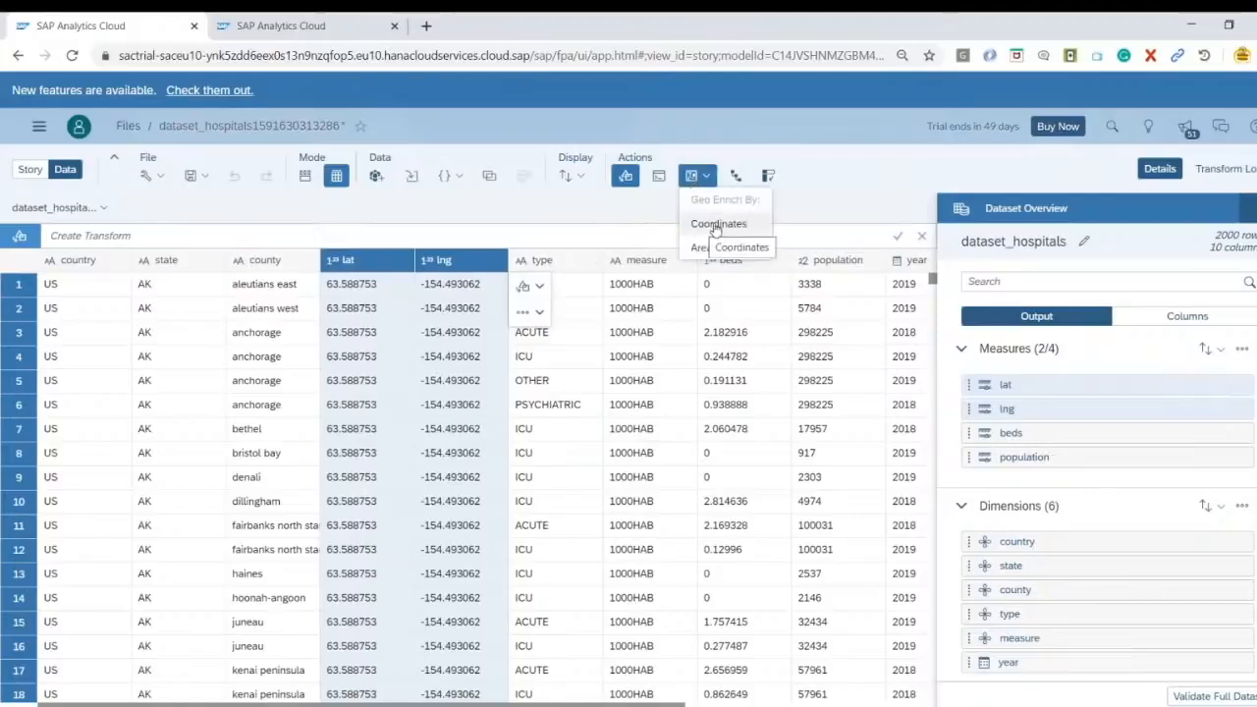
pyautogui.click(716, 225)
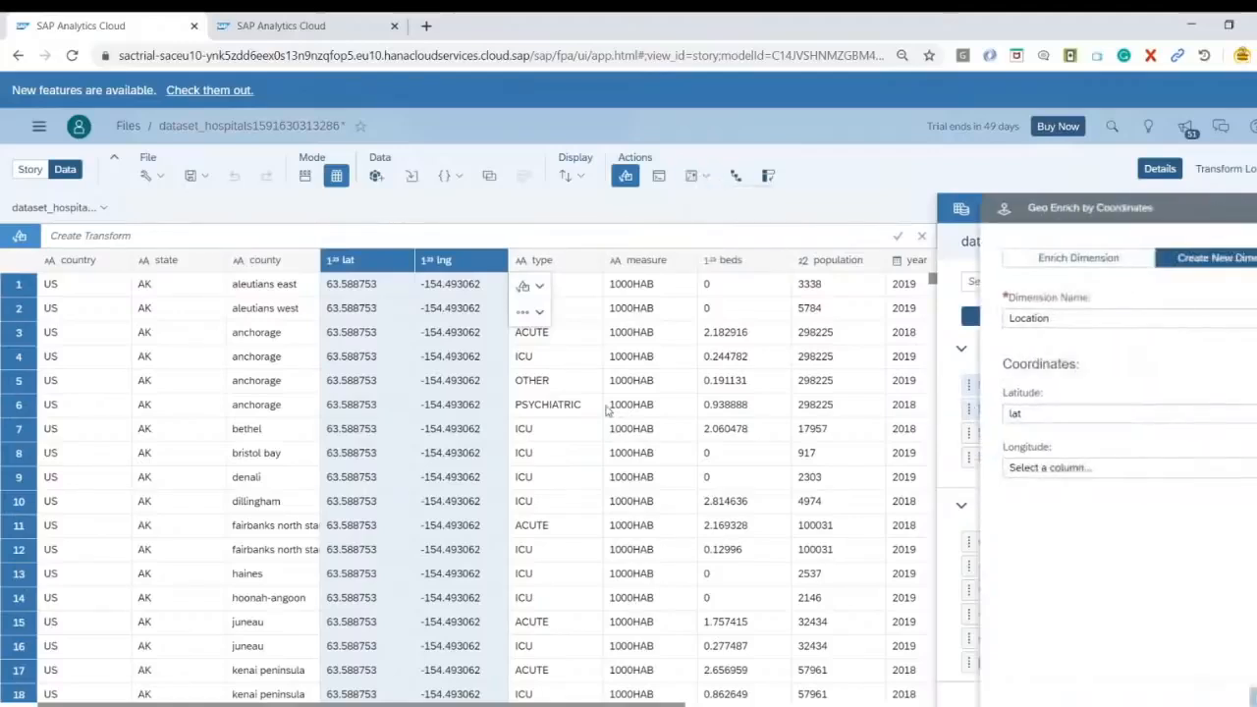
pyautogui.click(1053, 318)
pyautogui.moveTo(1048, 313); pyautogui.dragTo(958, 315)
pyautogui.click(1031, 321)
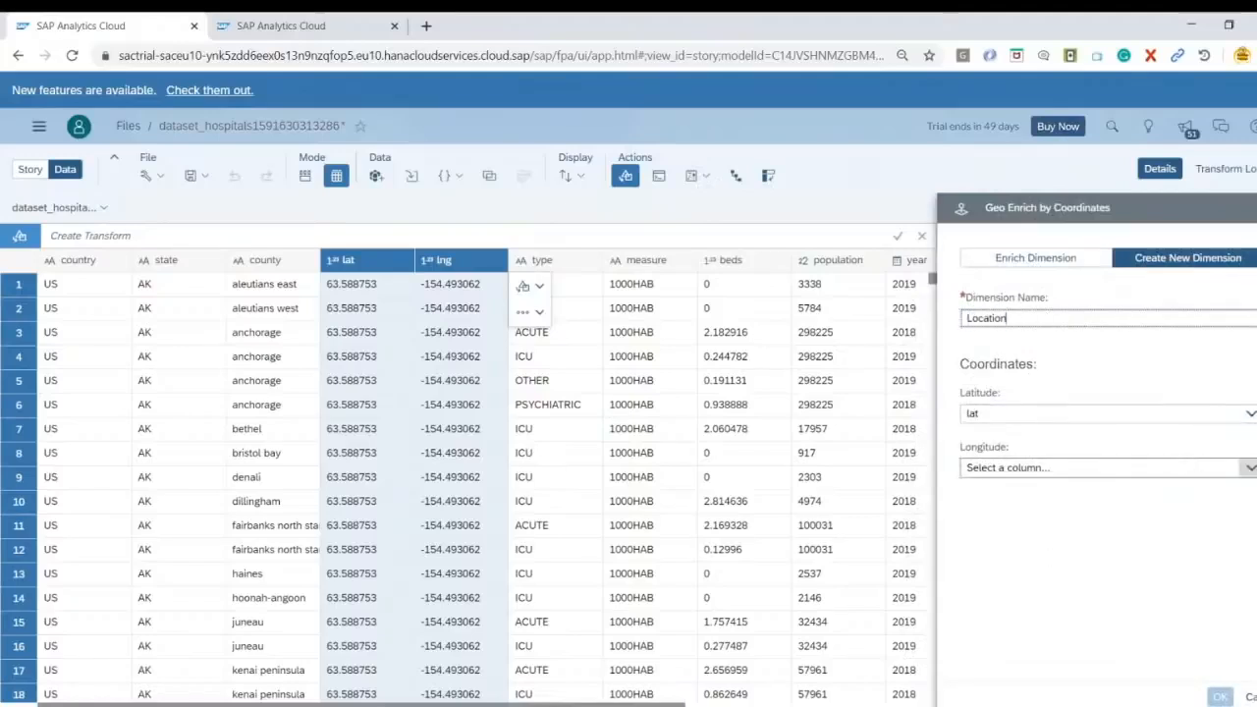
pyautogui.click(1250, 468)
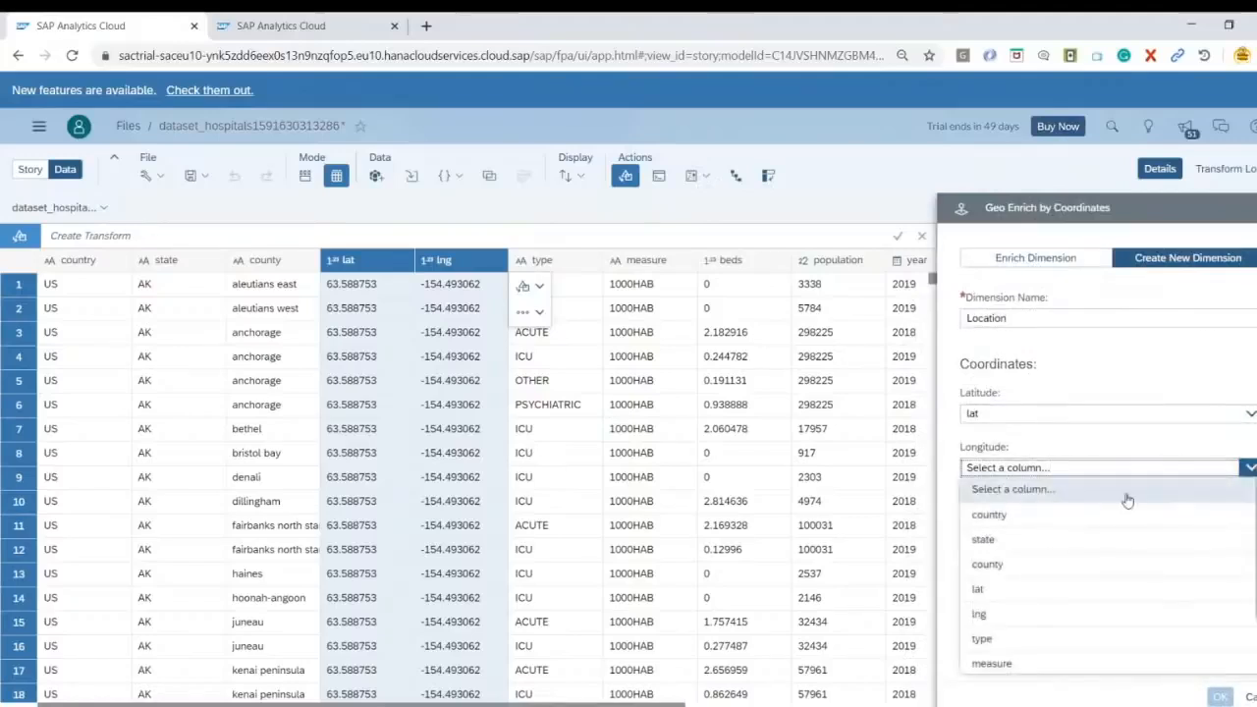
pyautogui.click(1037, 618)
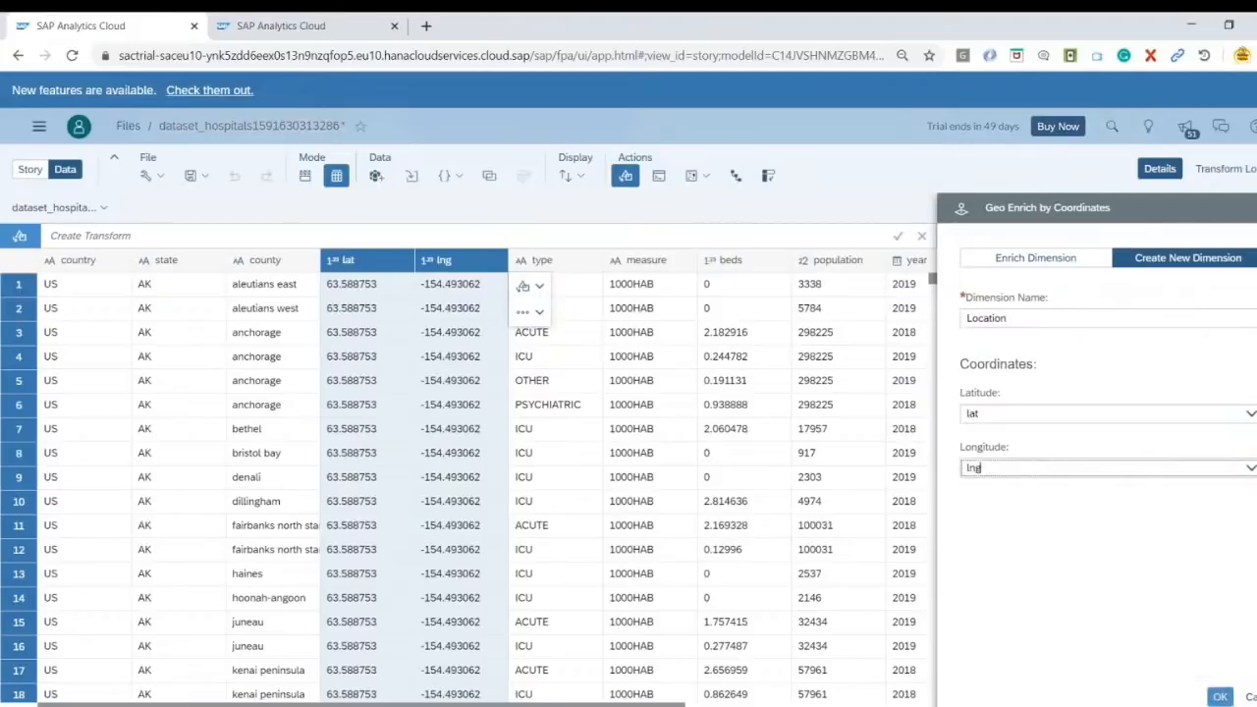
pyautogui.click(1220, 697)
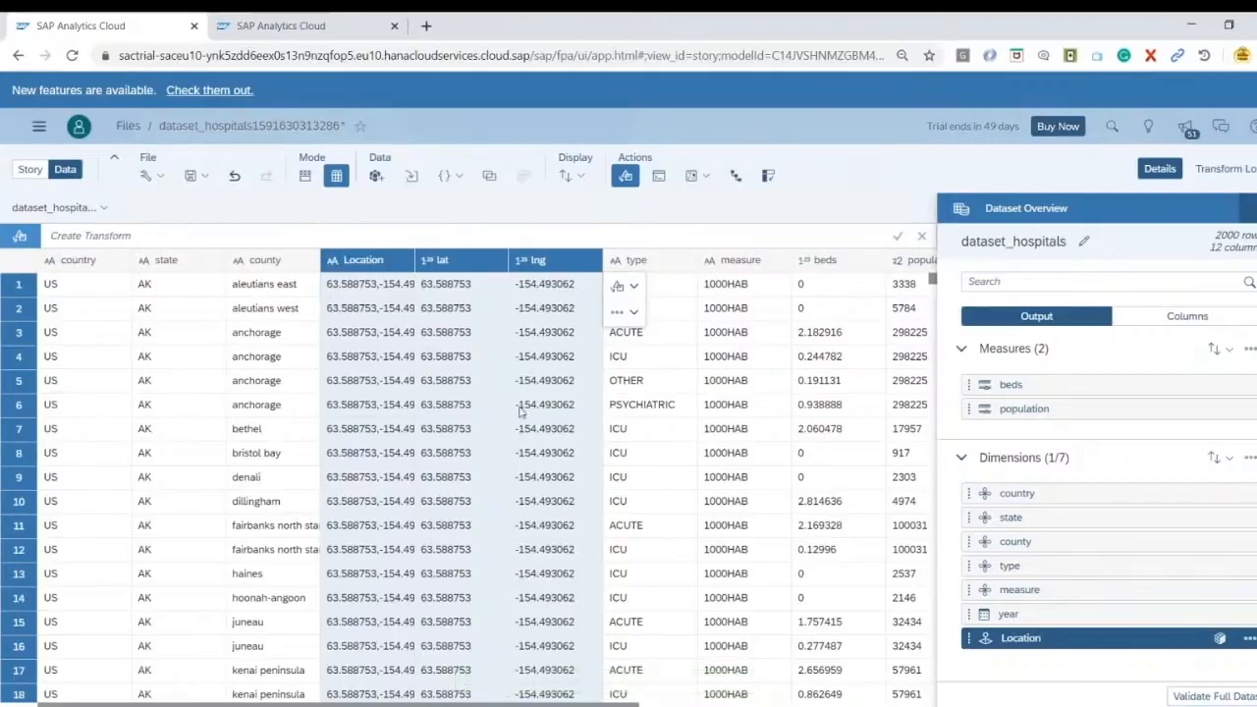
# Review the Location column's details and value distribution, and assign the state column as the Location dimension's description.
pyautogui.click(377, 260)
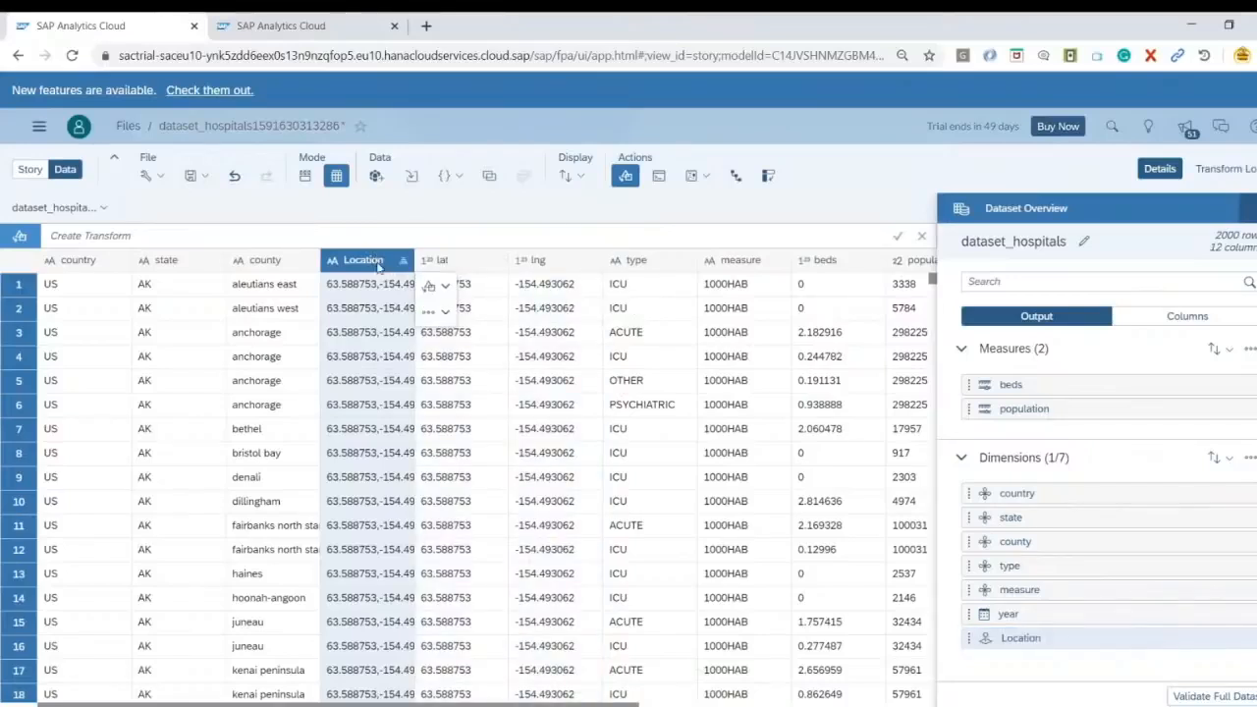
pyautogui.click(1248, 208)
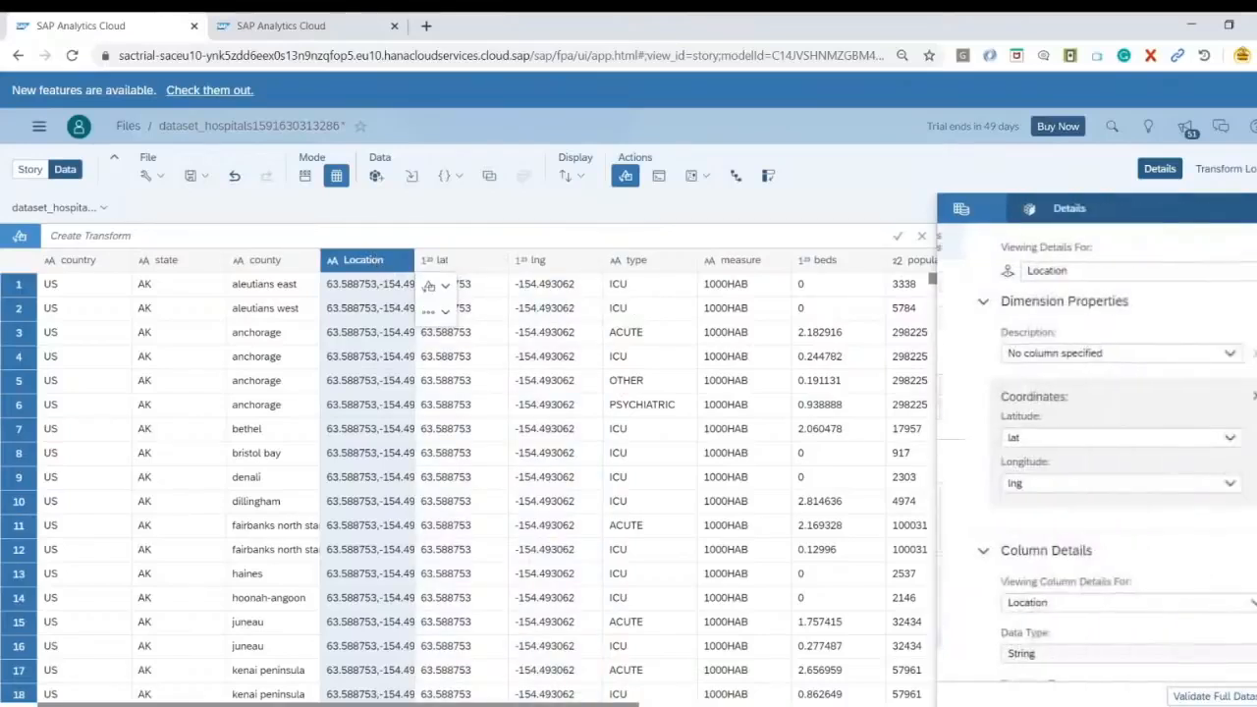
pyautogui.scroll(-1, 1131, 409)
pyautogui.scroll(-4, 1133, 441)
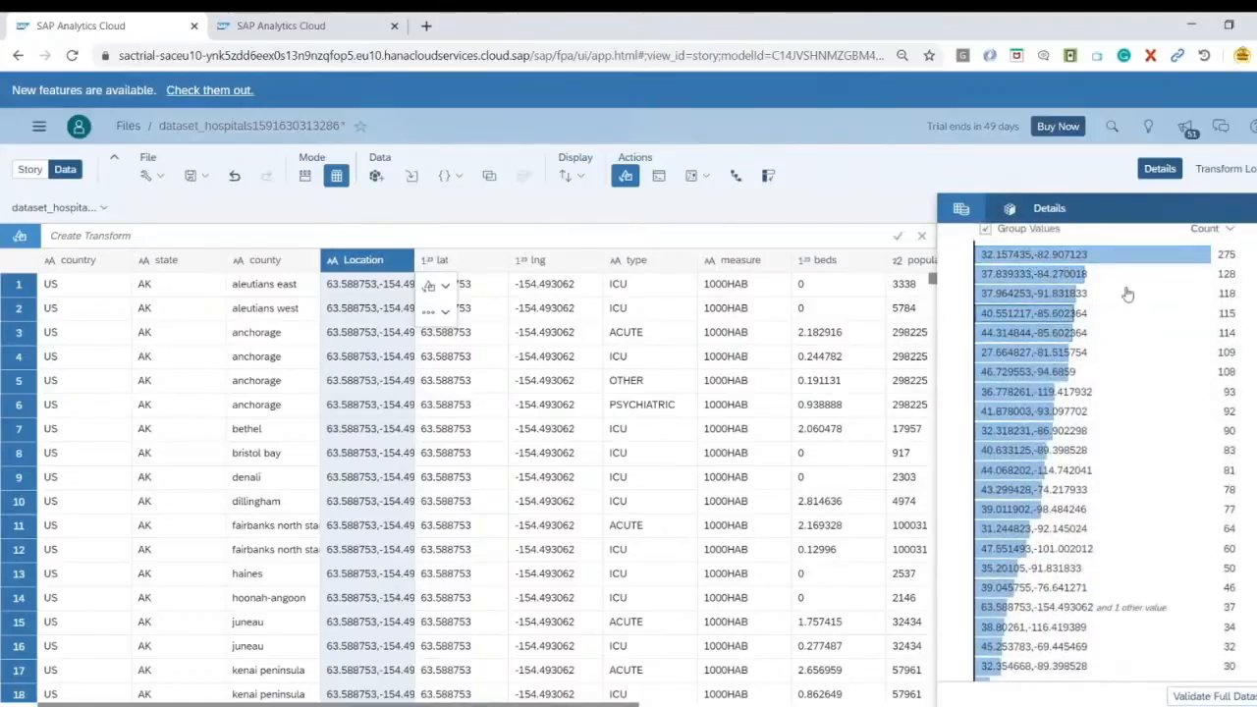
pyautogui.scroll(-2, 1117, 336)
pyautogui.scroll(7, 1056, 463)
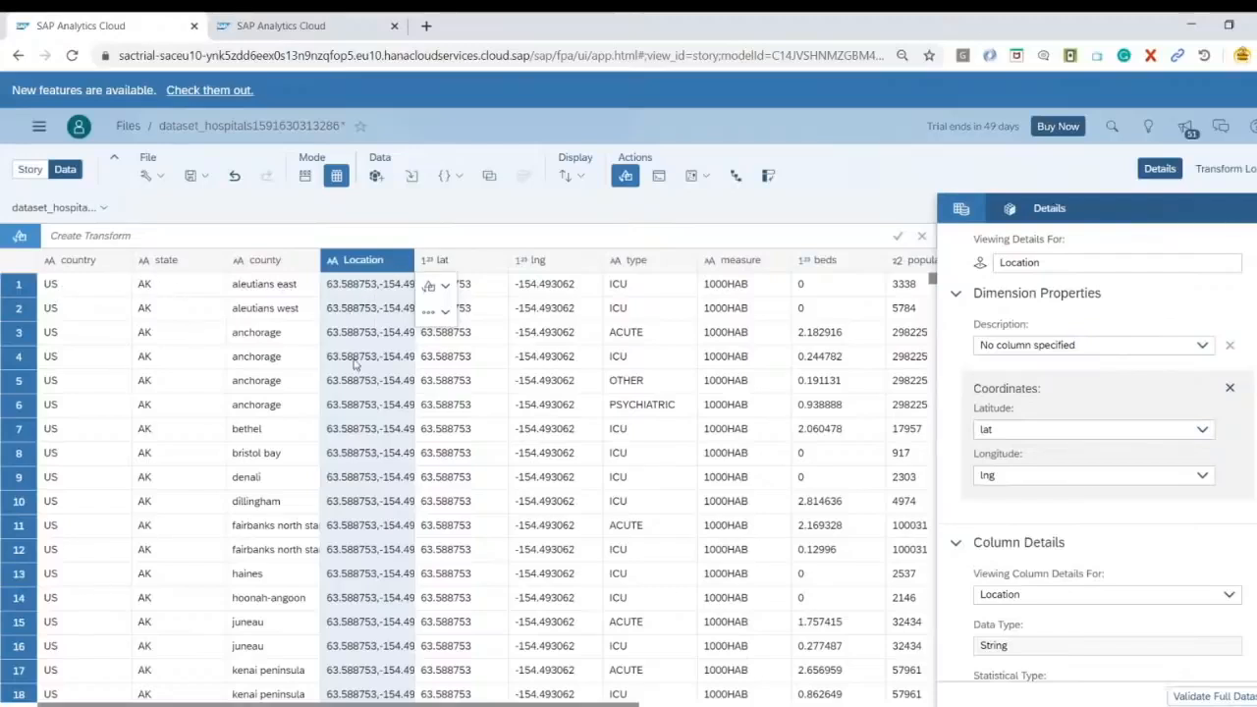
pyautogui.click(1202, 348)
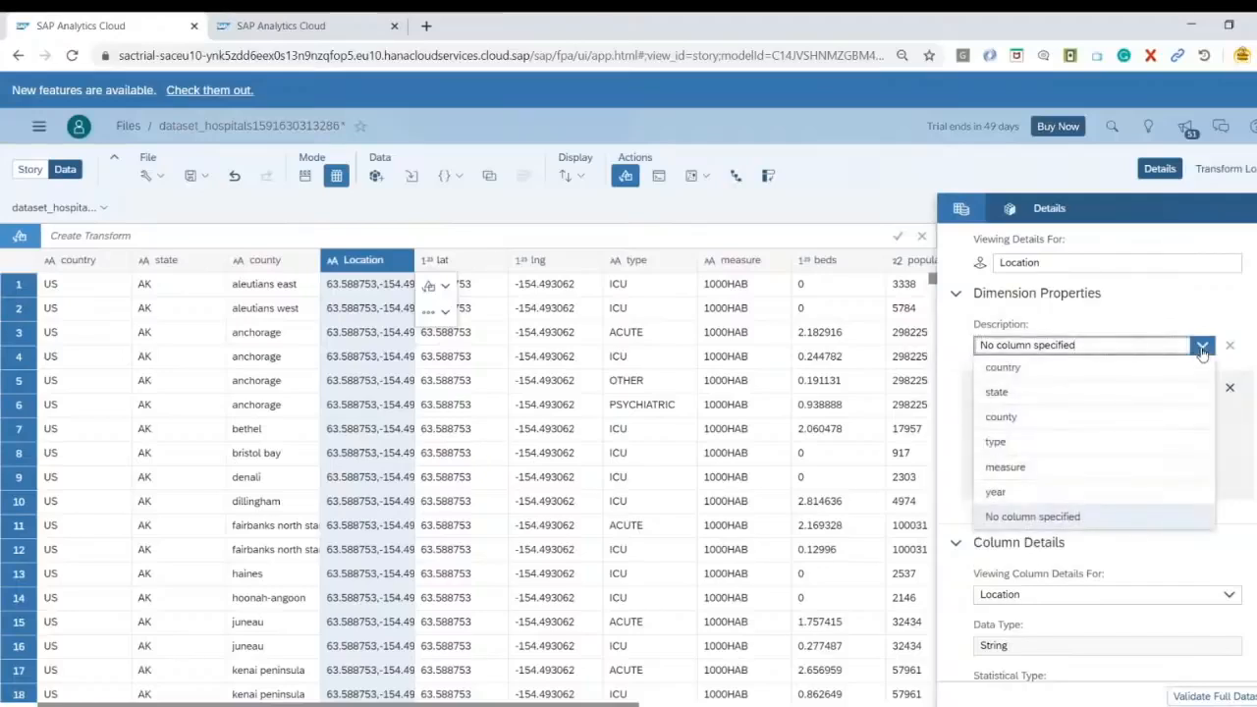
pyautogui.click(1031, 397)
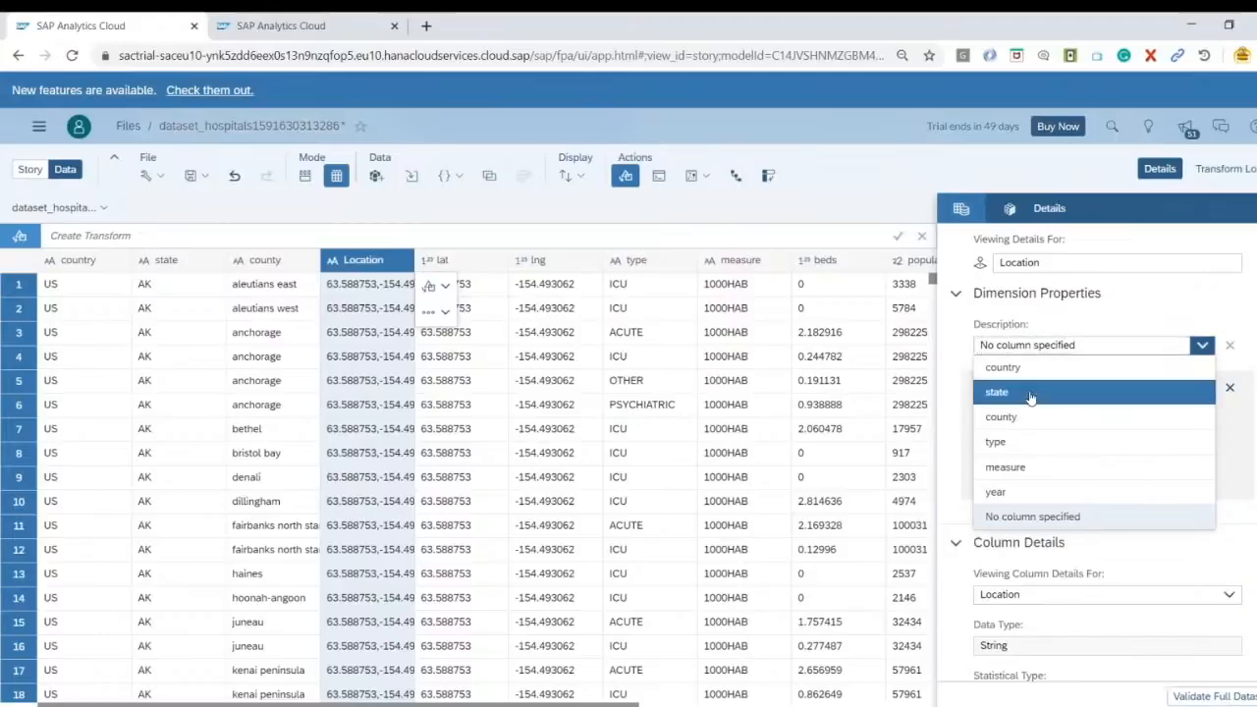
pyautogui.click(1062, 388)
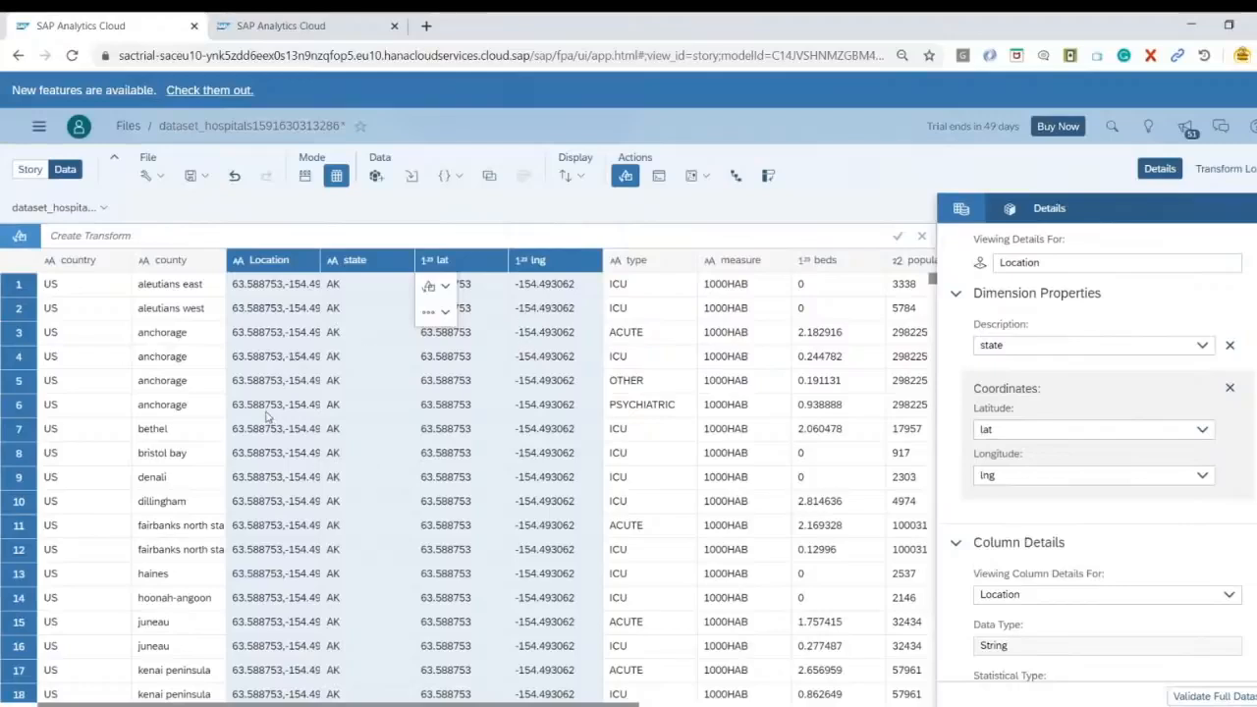
# Switch to the story view and save the story as Stroy_Hospital_beds_USA in My Files.
pyautogui.click(30, 170)
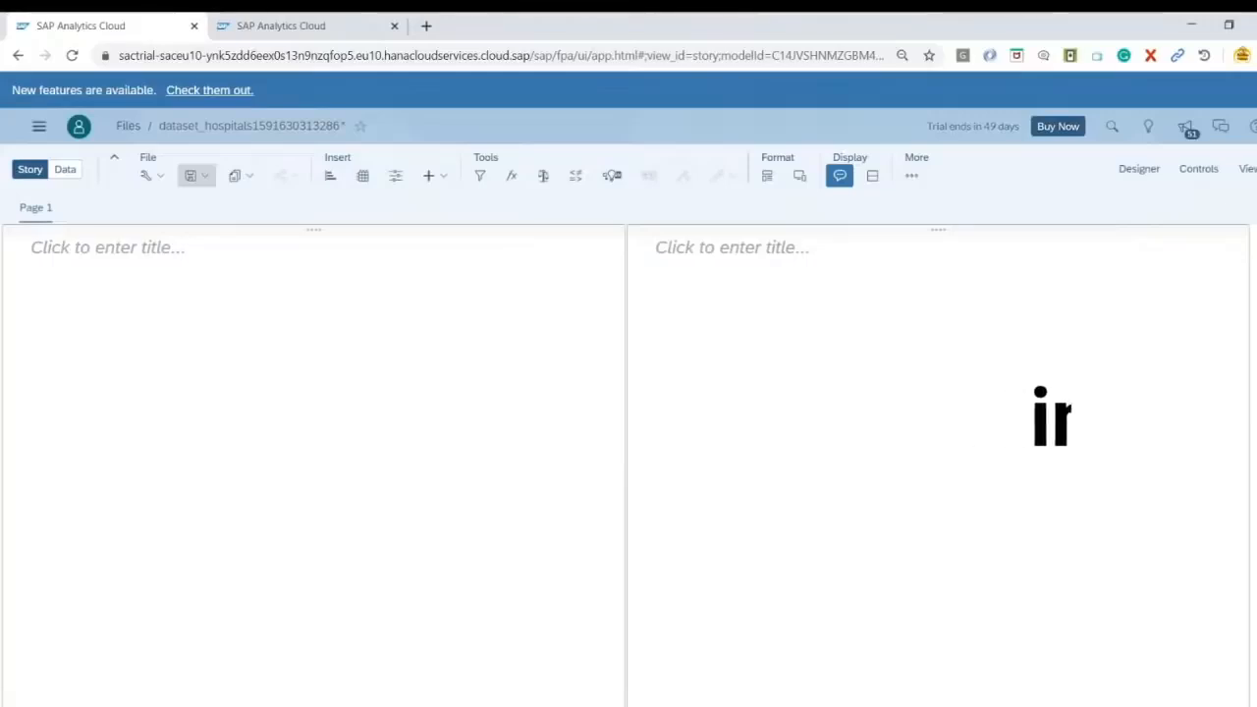
pyautogui.click(196, 175)
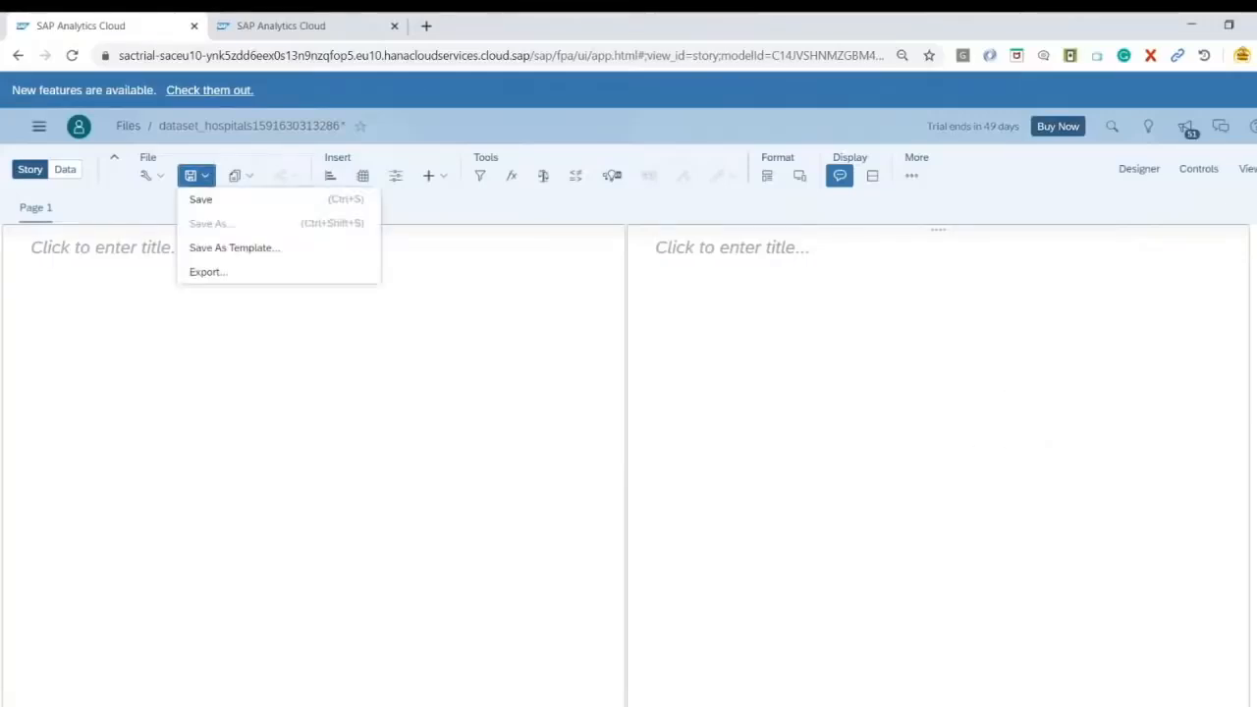
pyautogui.click(242, 206)
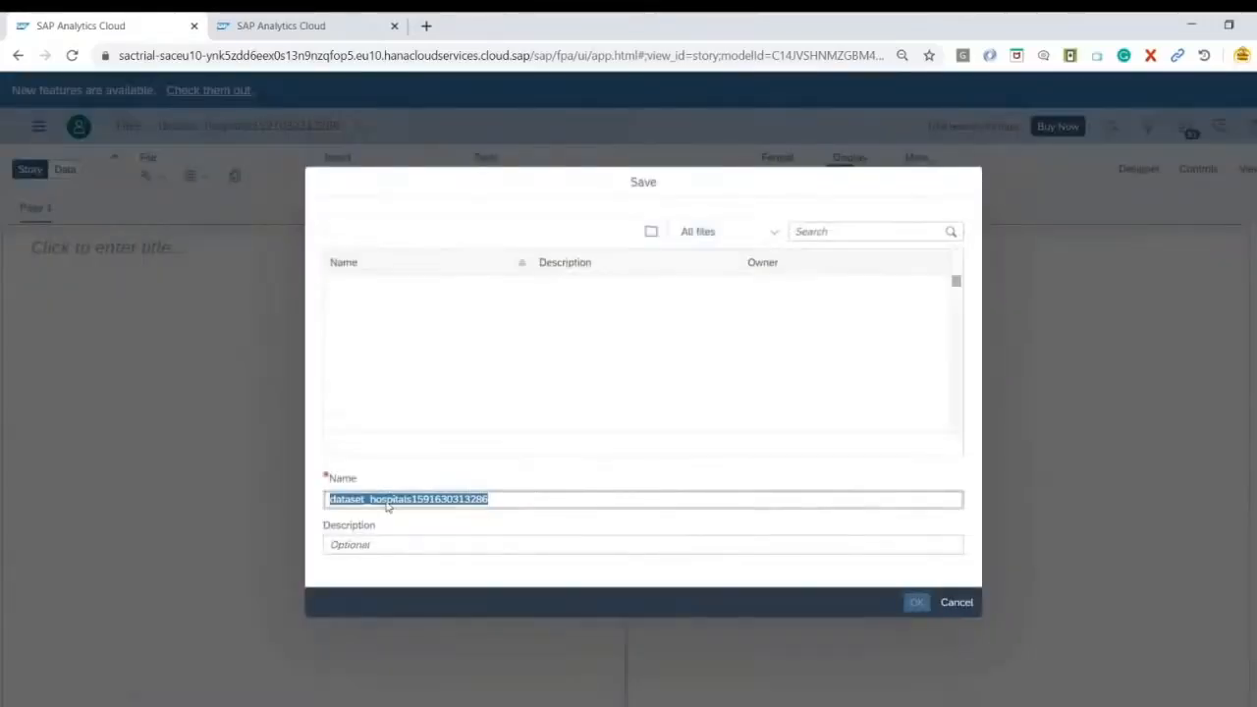
pyautogui.moveTo(543, 499); pyautogui.dragTo(303, 508)
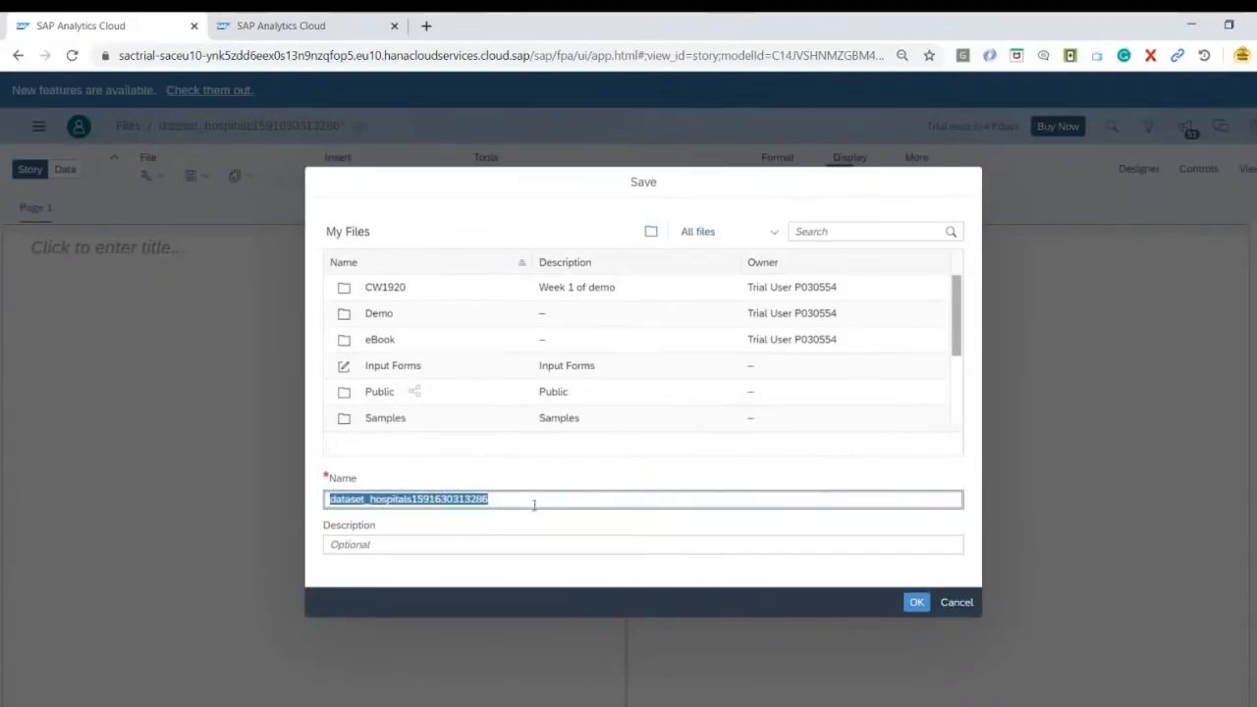
pyautogui.write('Stroy_Hospital')
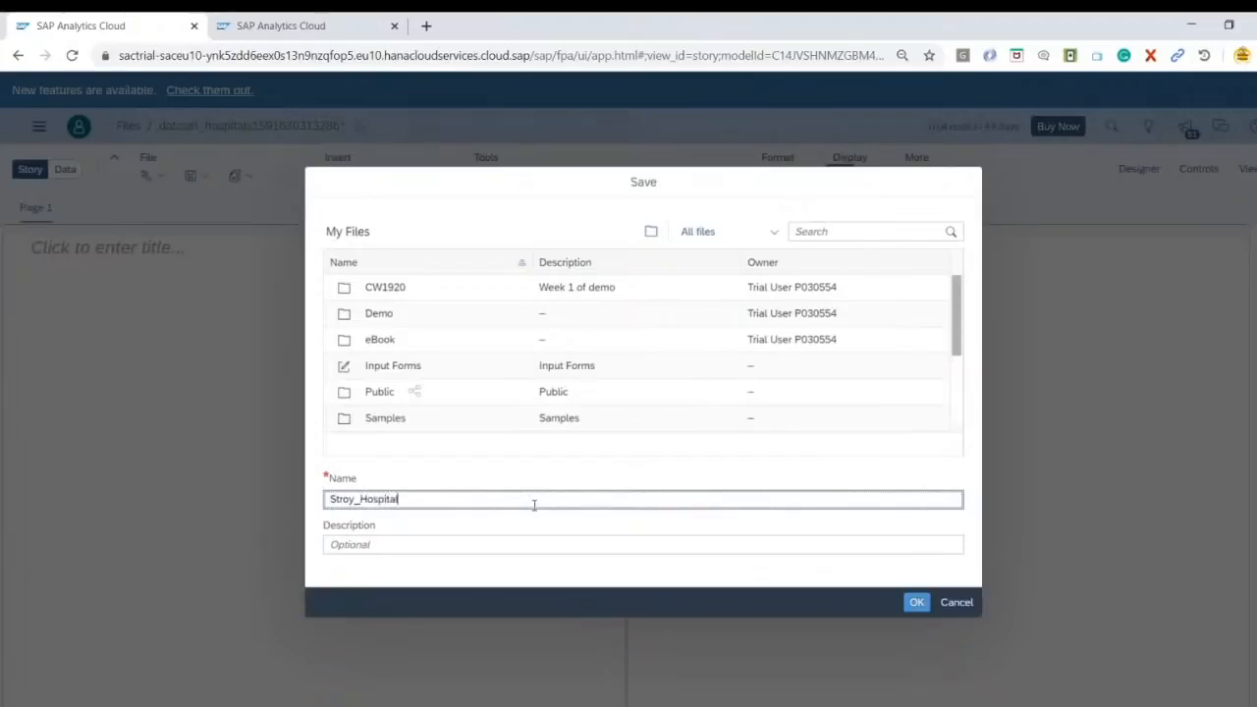
pyautogui.write('s_USA')
pyautogui.click(916, 603)
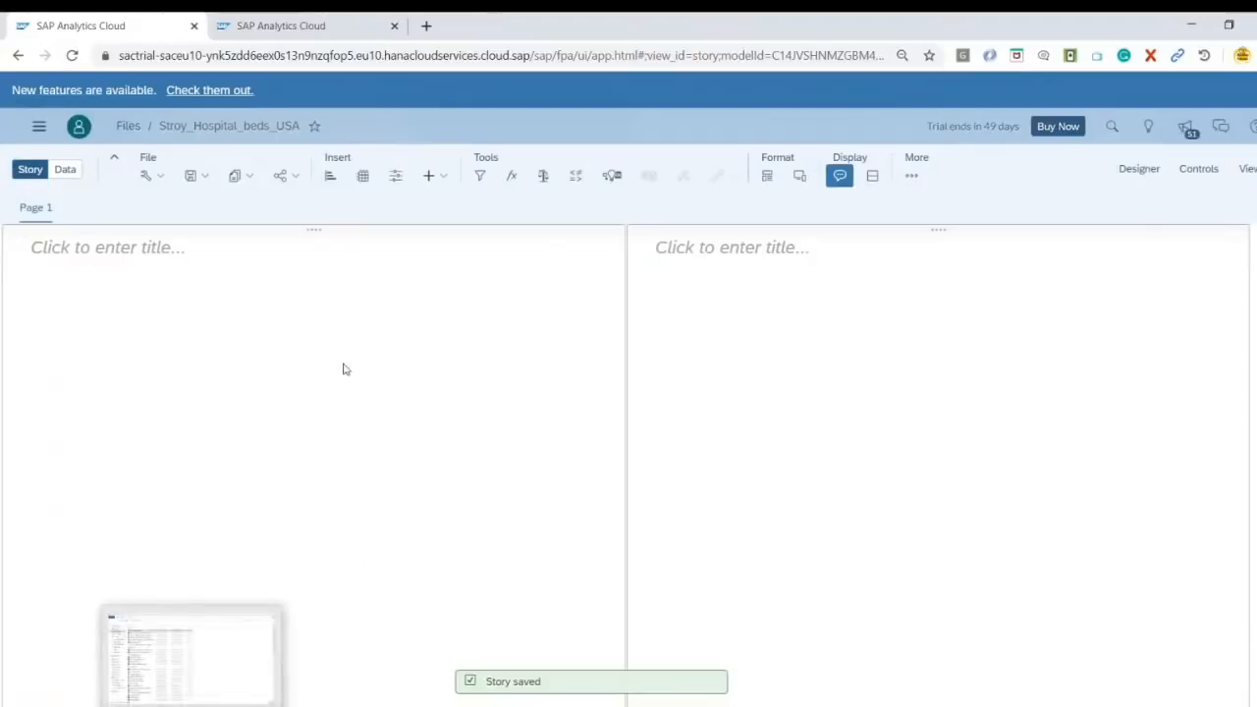
# Narrow the first lane on Page 1, reduce the page to a single lane, and delete the remaining title placeholder.
pyautogui.moveTo(620, 334); pyautogui.dragTo(183, 316)
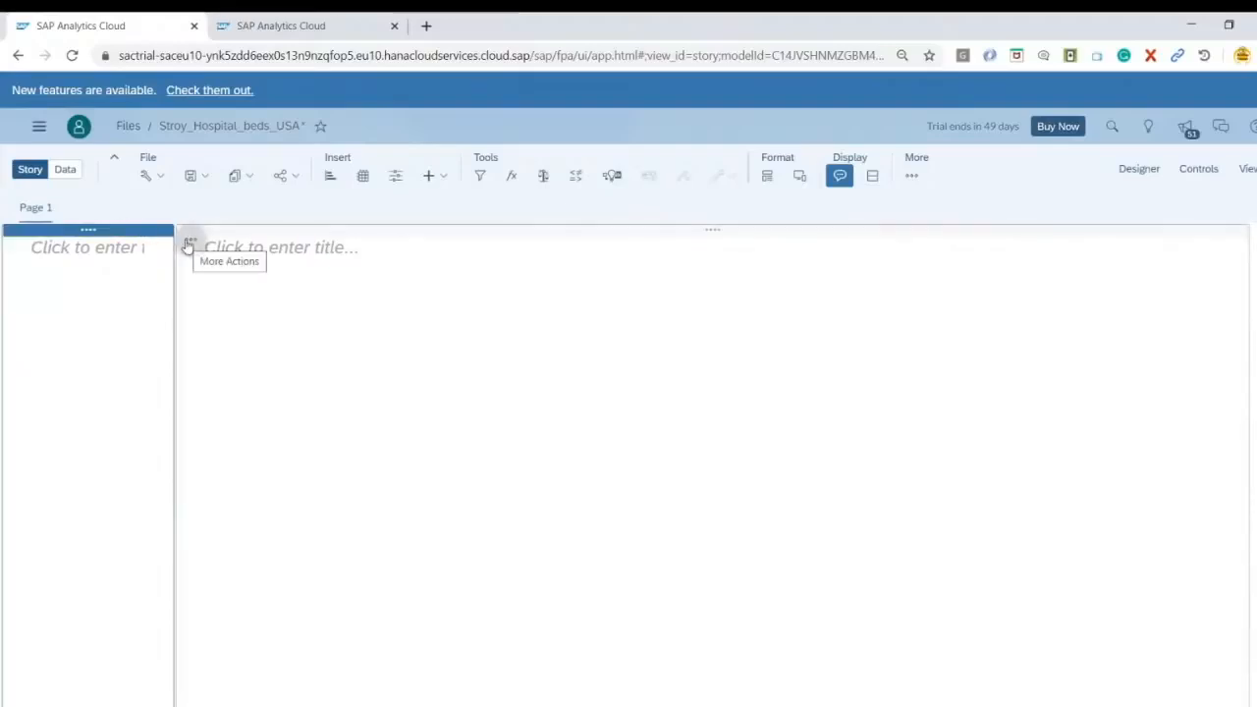
pyautogui.click(189, 242)
pyautogui.click(252, 312)
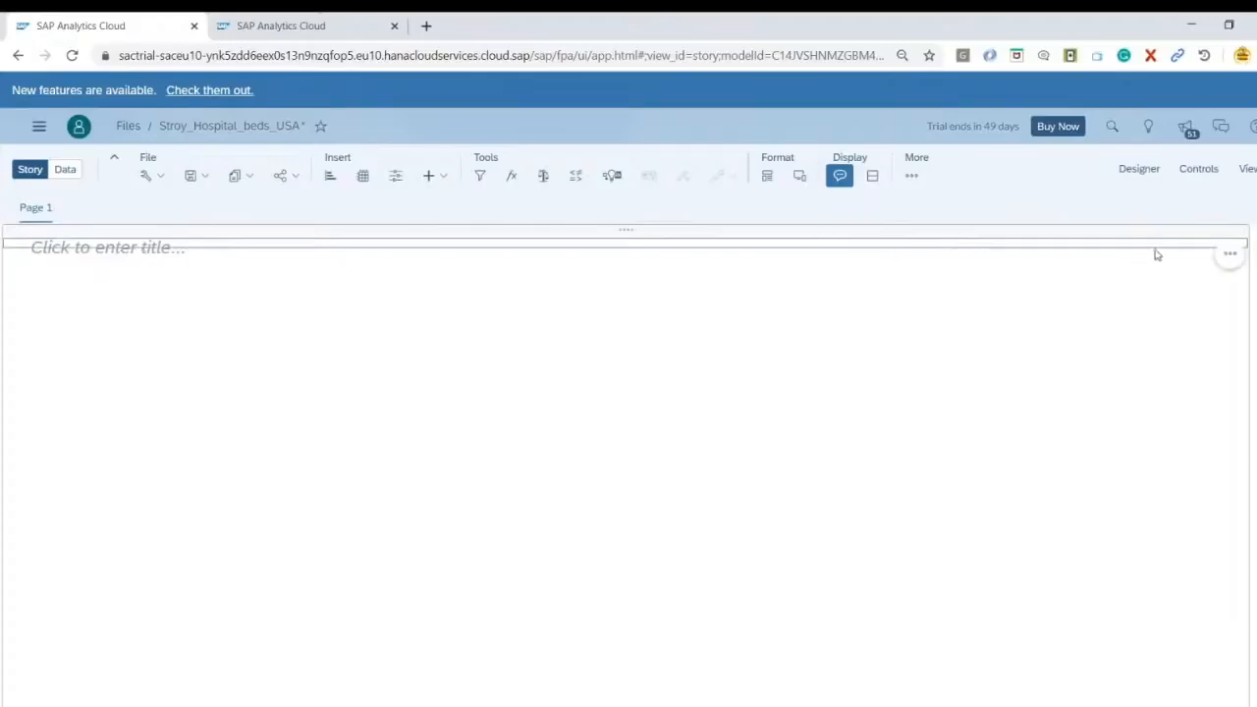
pyautogui.click(1230, 253)
pyautogui.click(1129, 374)
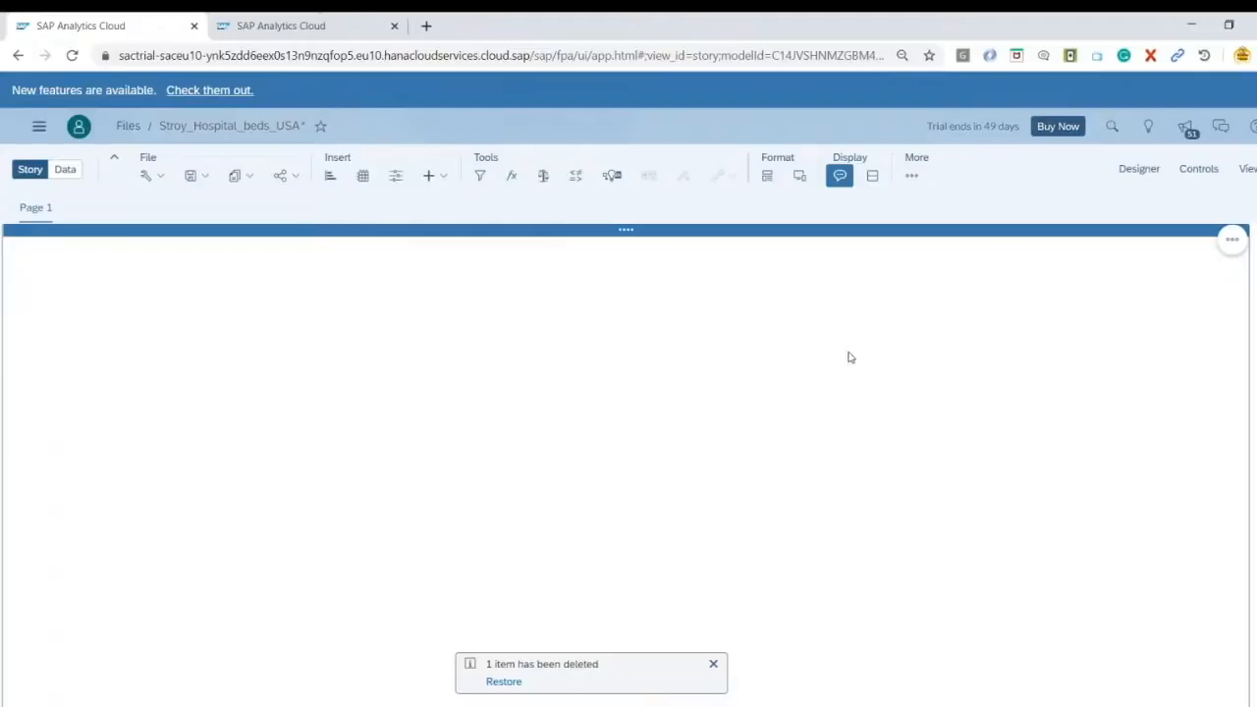
# Insert a geo map on the empty page and enlarge it.
pyautogui.click(430, 175)
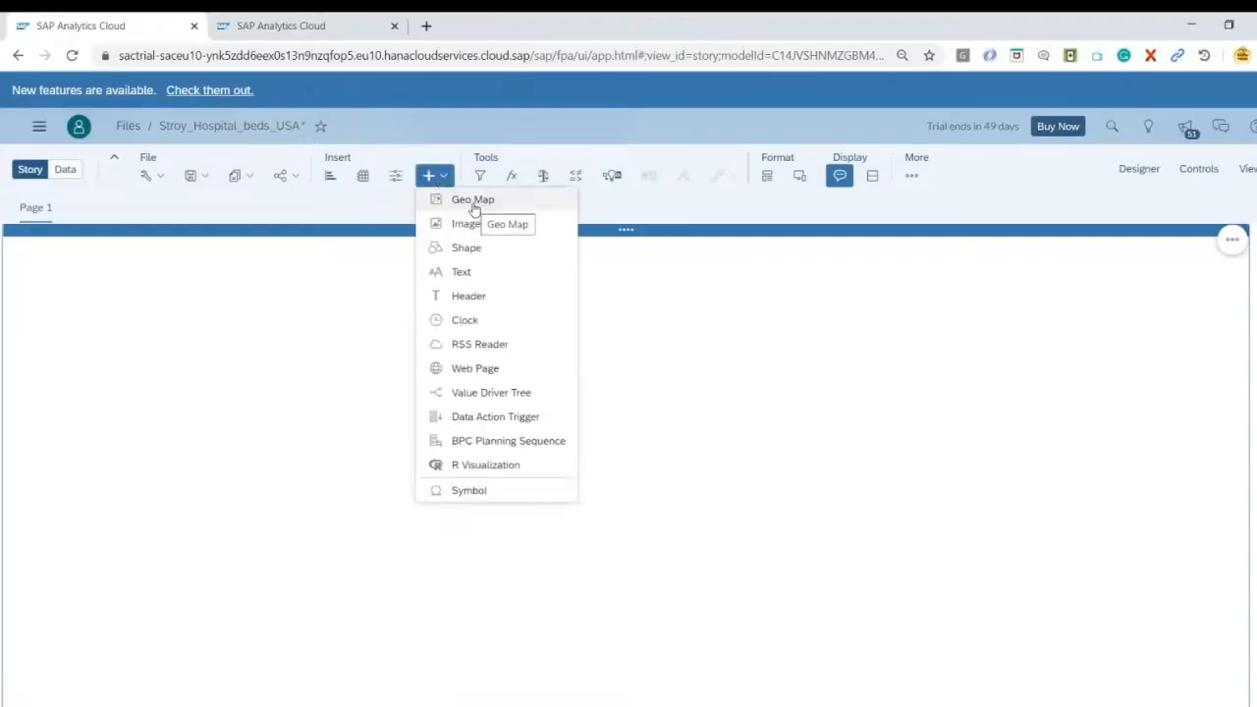
pyautogui.click(474, 202)
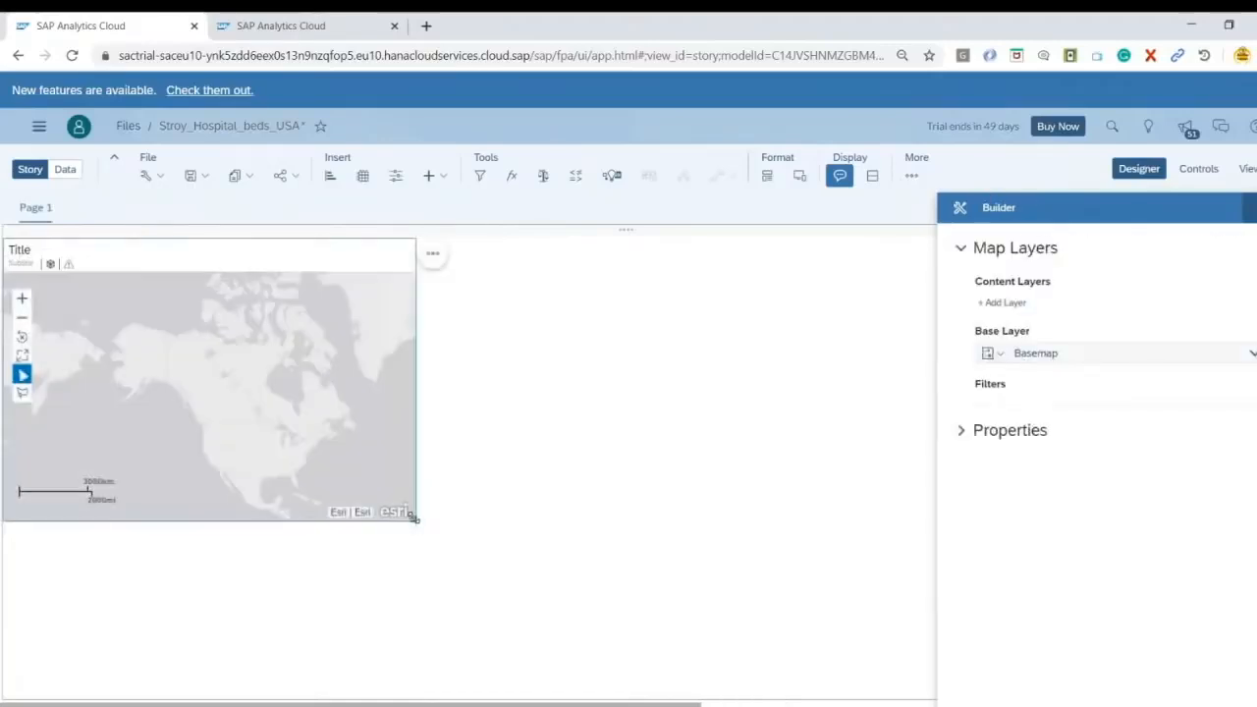
pyautogui.moveTo(414, 518); pyautogui.dragTo(589, 604)
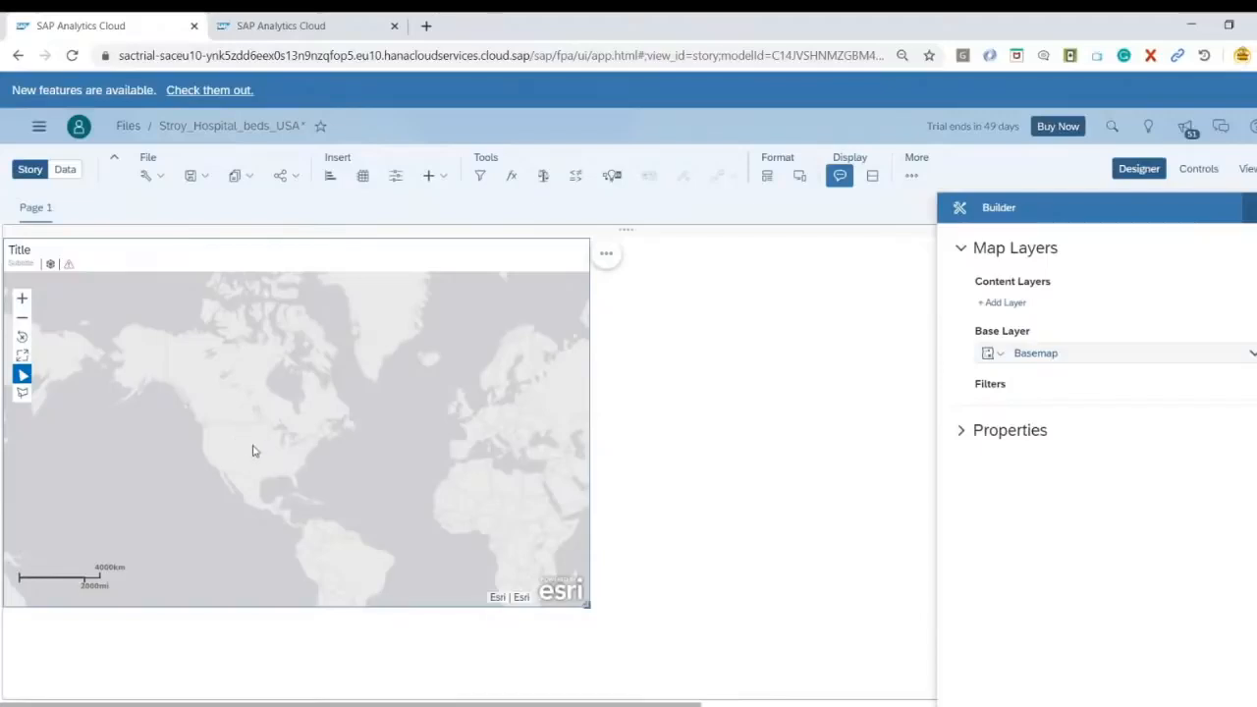
# Add a bubble layer based on dataset_hospitals to the map, with Location as its location dimension.
pyautogui.click(1003, 304)
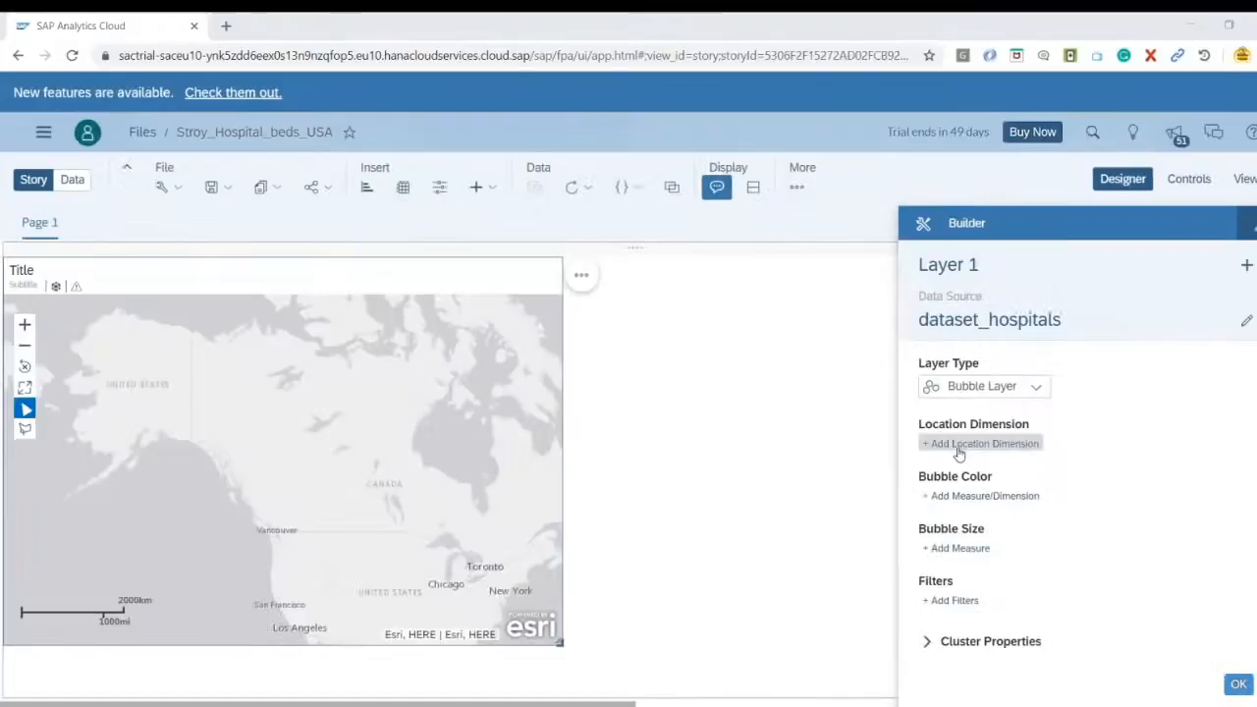
pyautogui.click(986, 445)
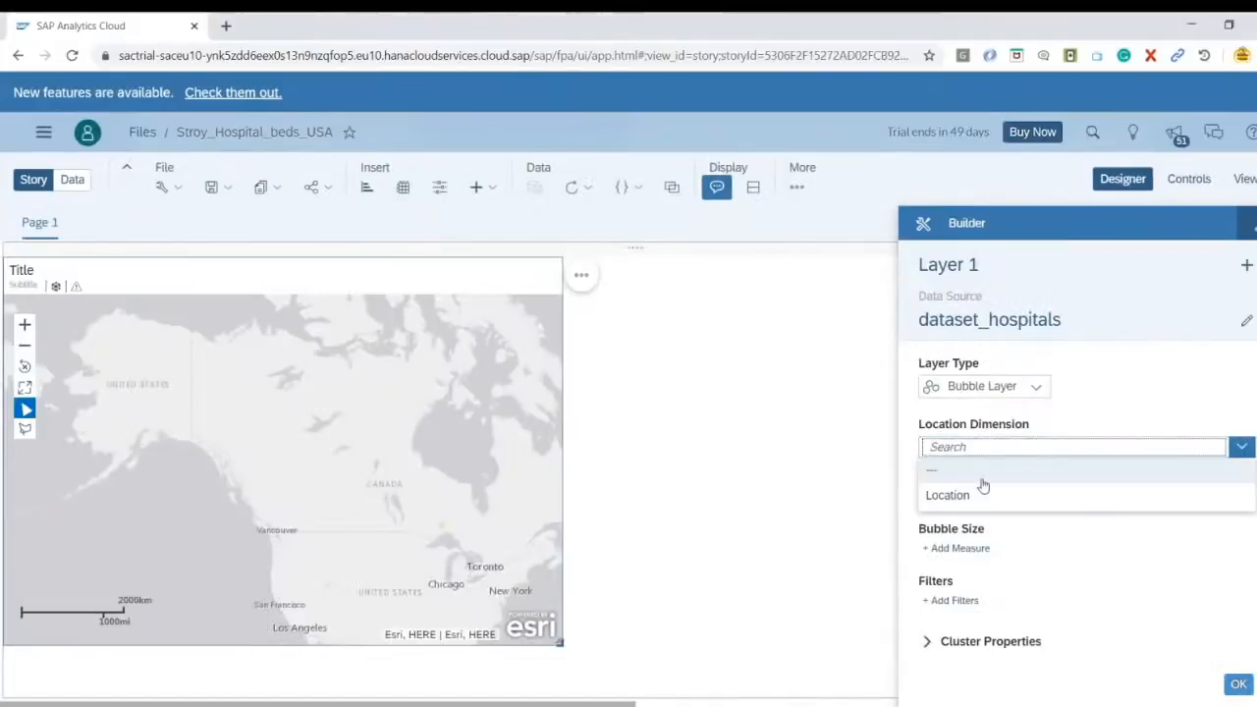
pyautogui.click(959, 501)
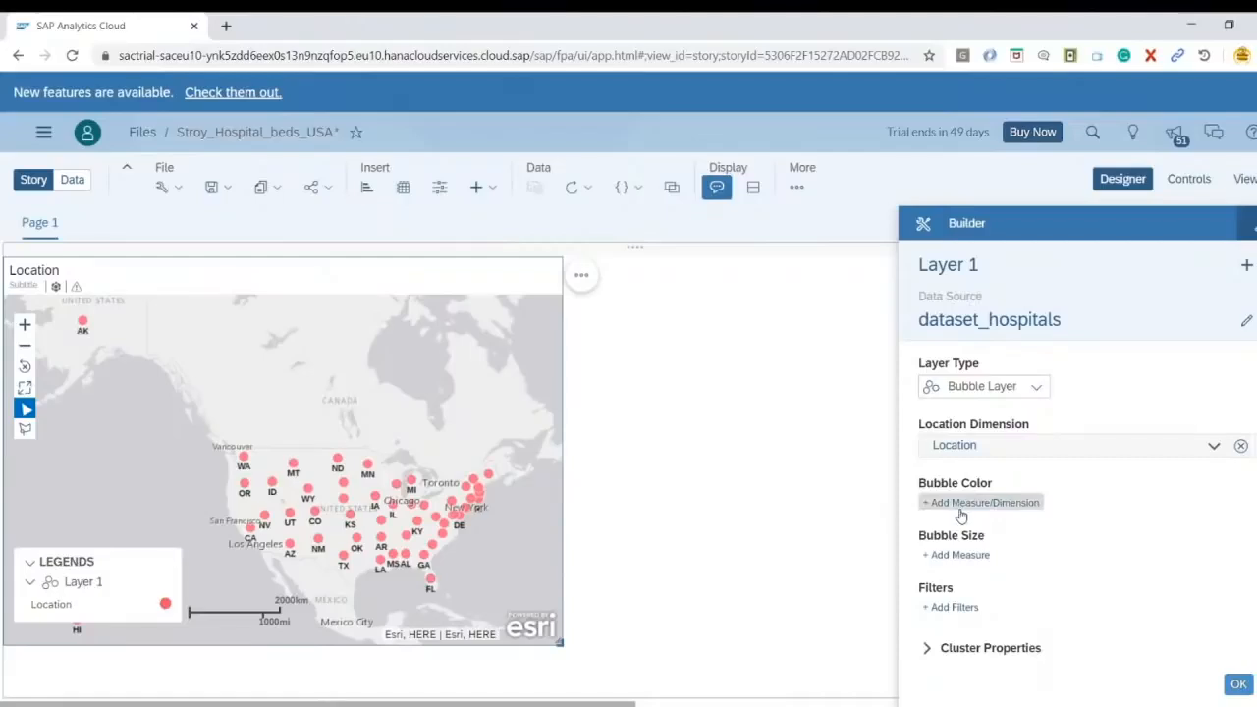
# Assign population as both the bubble size and the bubble color, and check the map legend.
pyautogui.click(958, 554)
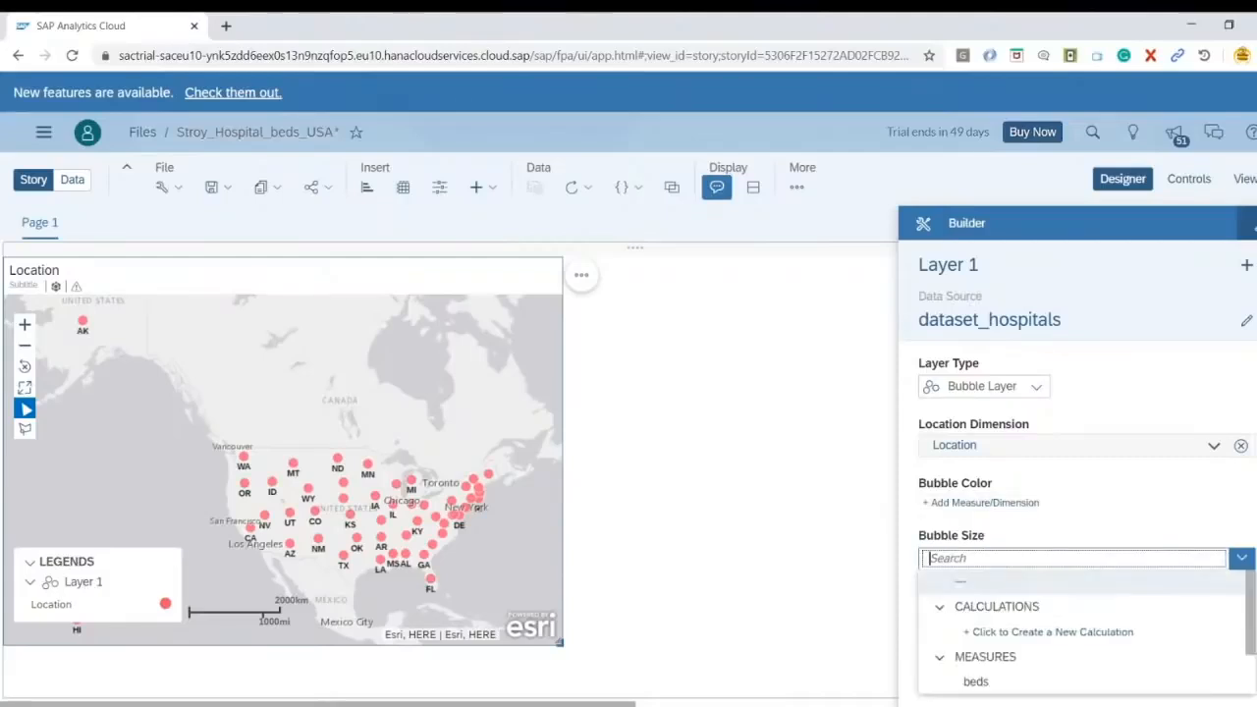
pyautogui.scroll(-1, 1102, 624)
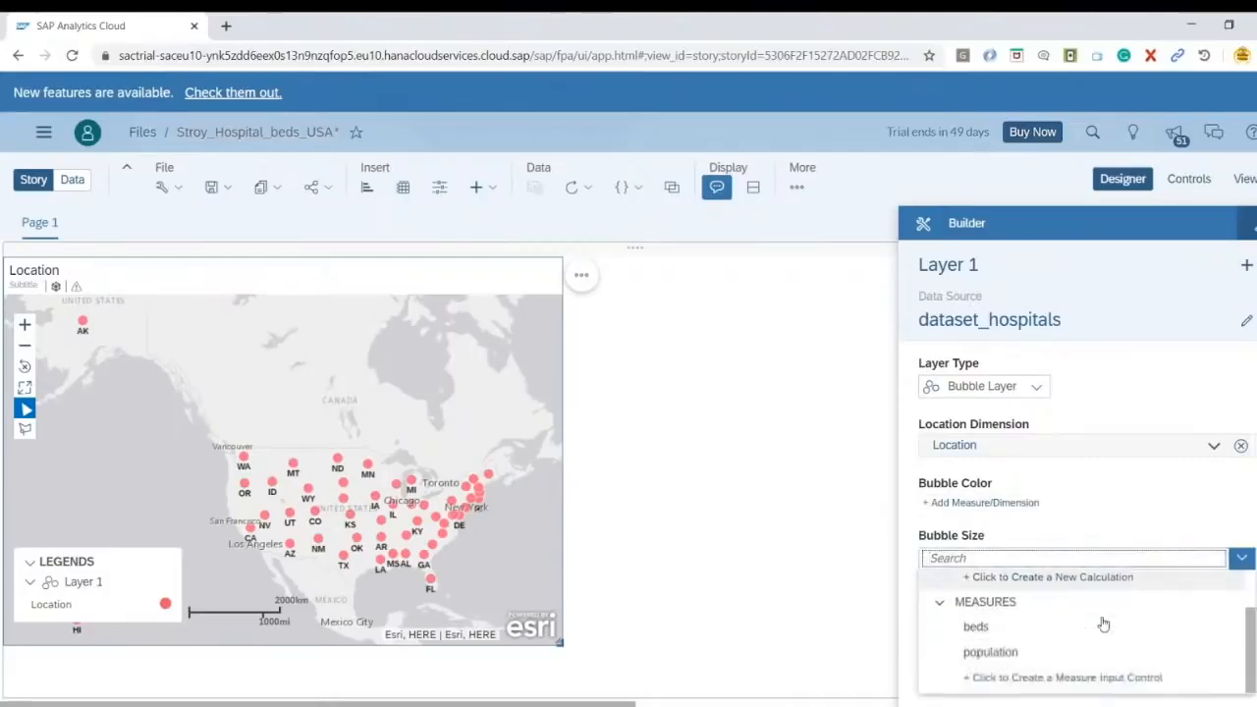
pyautogui.click(993, 652)
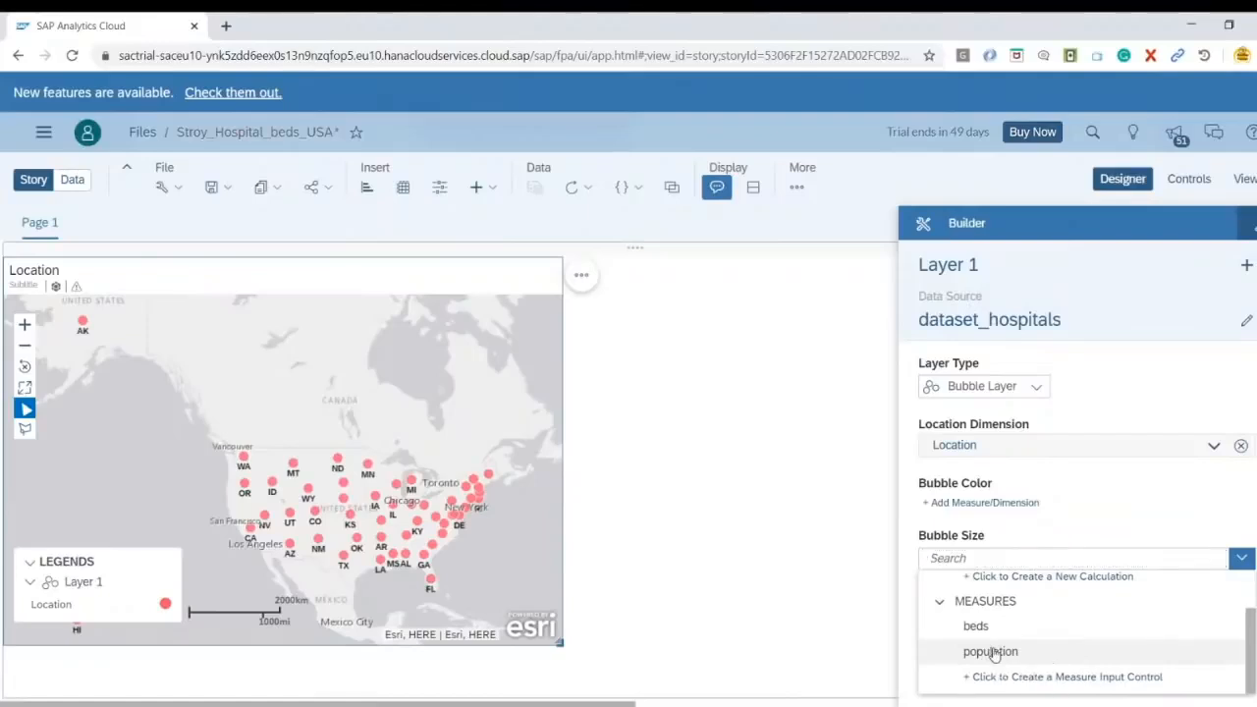
pyautogui.click(993, 652)
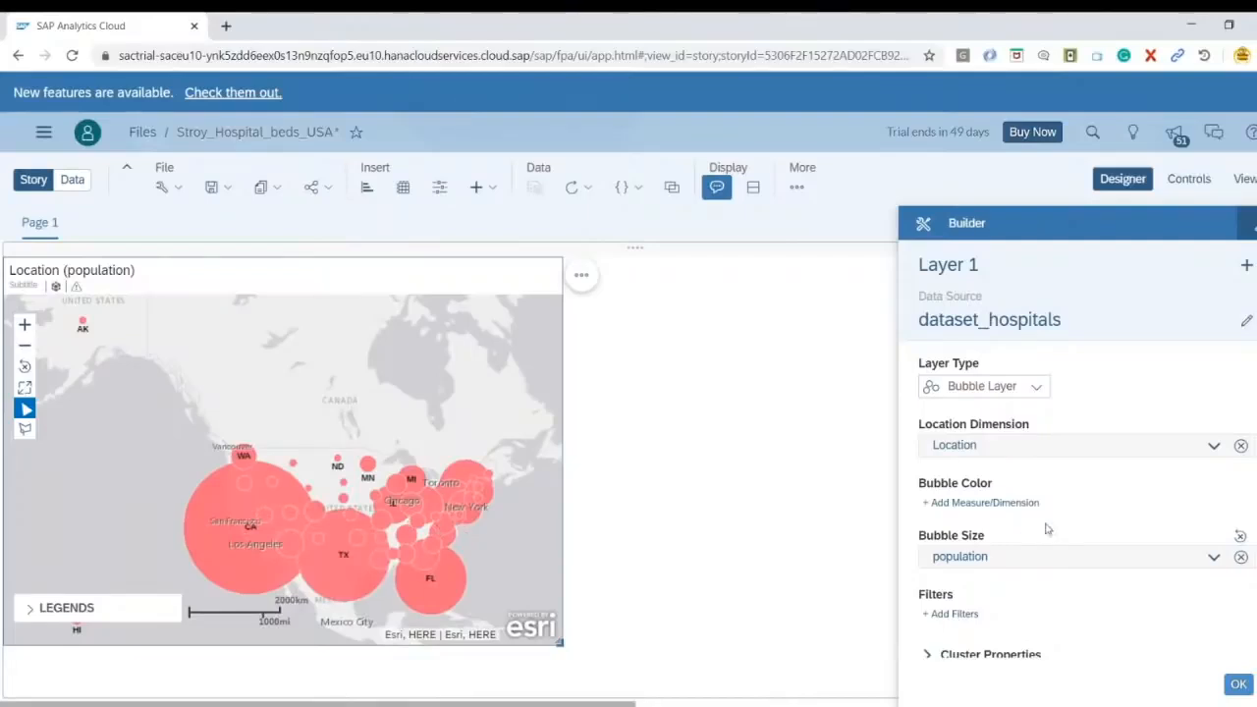
pyautogui.click(1010, 504)
pyautogui.click(994, 660)
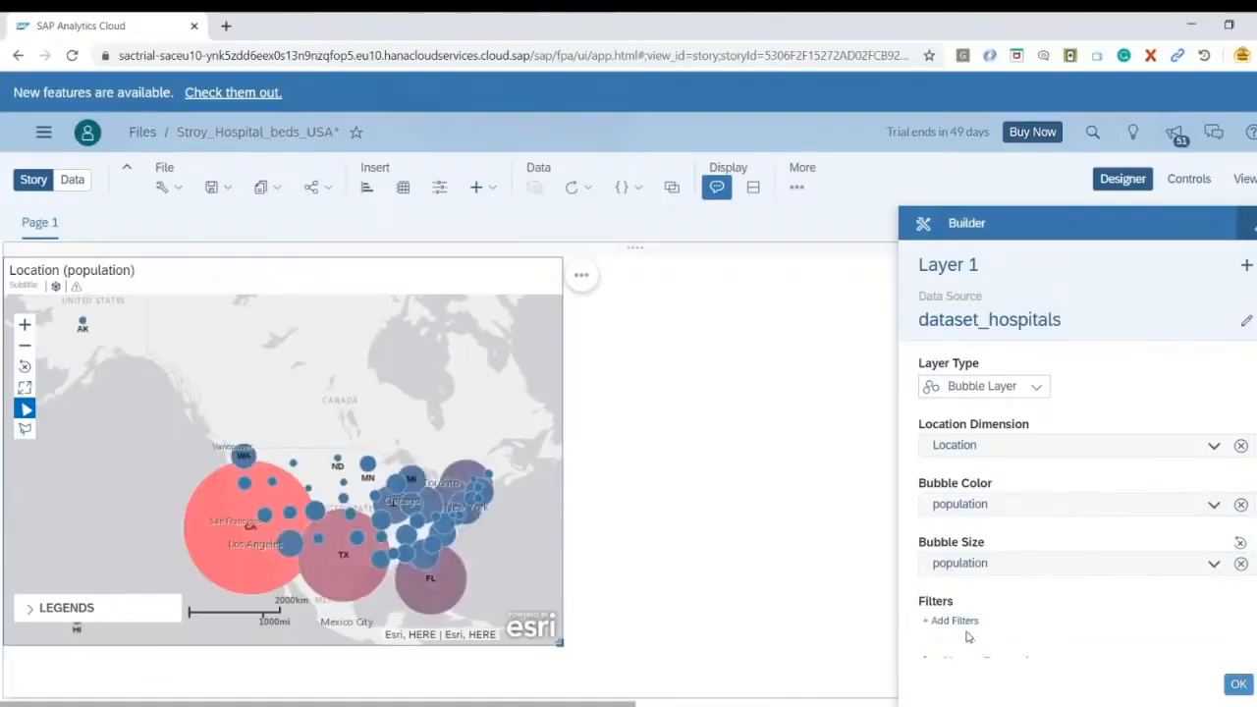
pyautogui.click(28, 609)
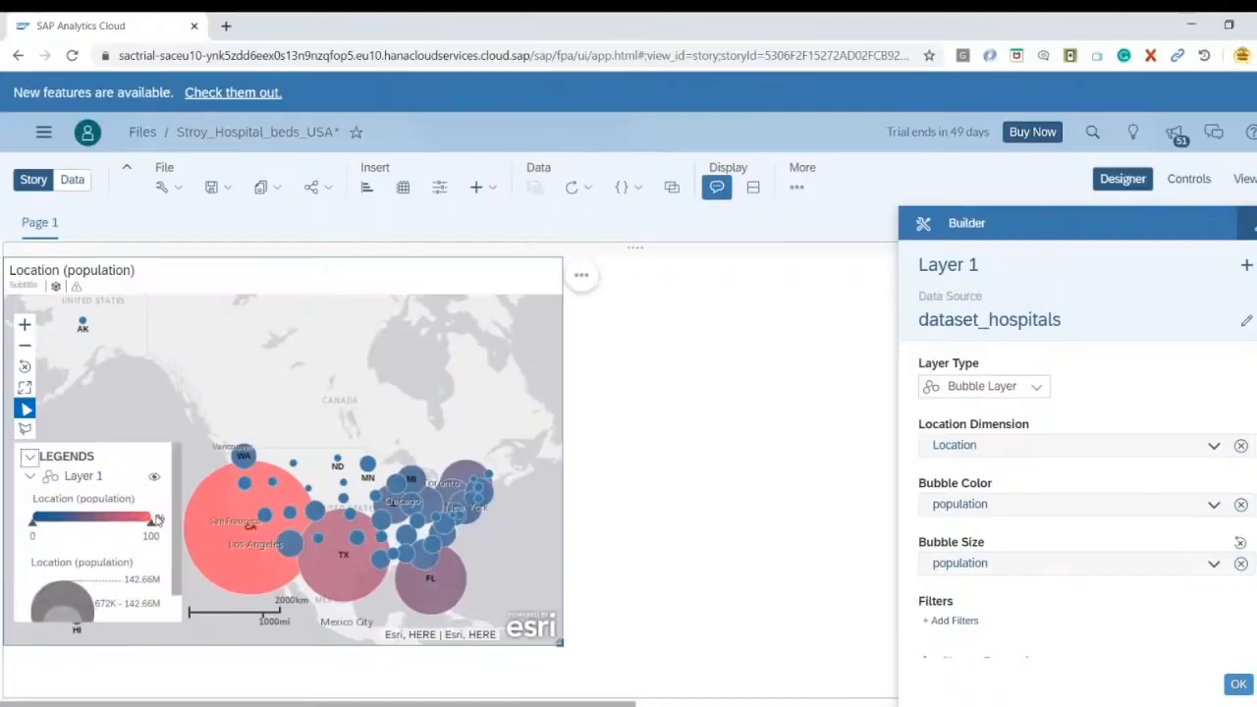
pyautogui.click(30, 458)
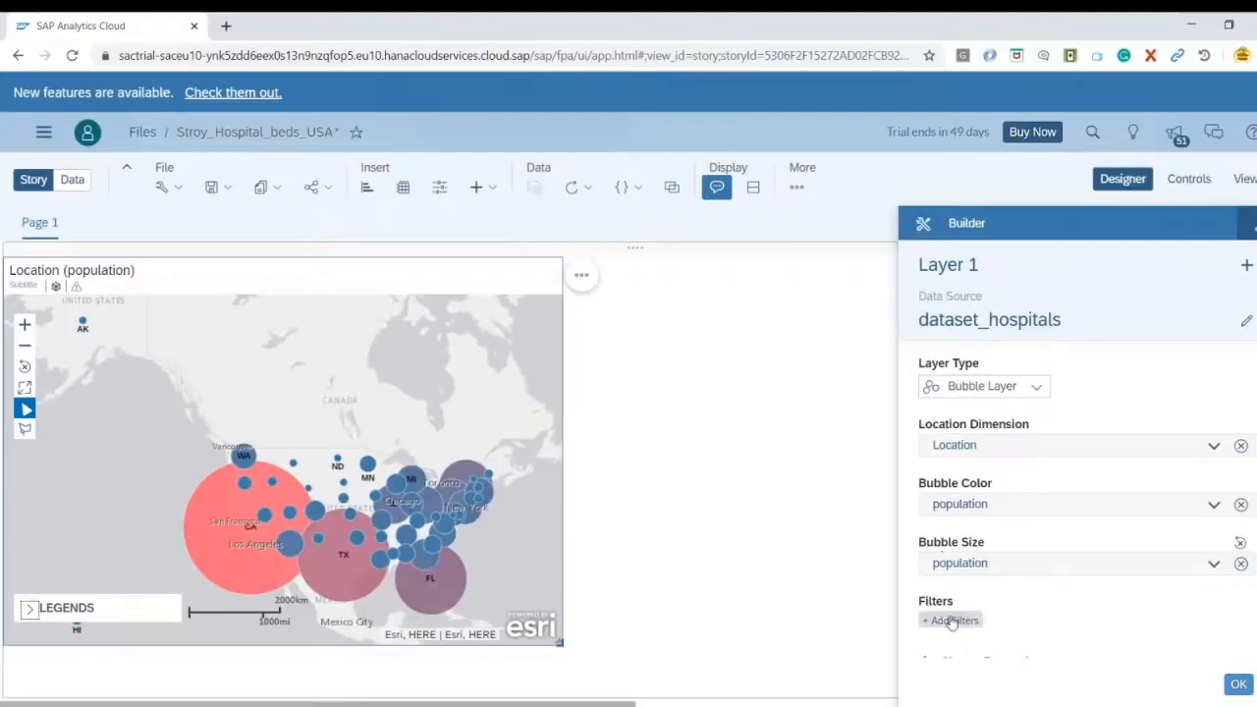
# Set the bubble color opacity to 65%, keeping the current palette, and enlarge the map slightly.
pyautogui.scroll(-1, 1036, 605)
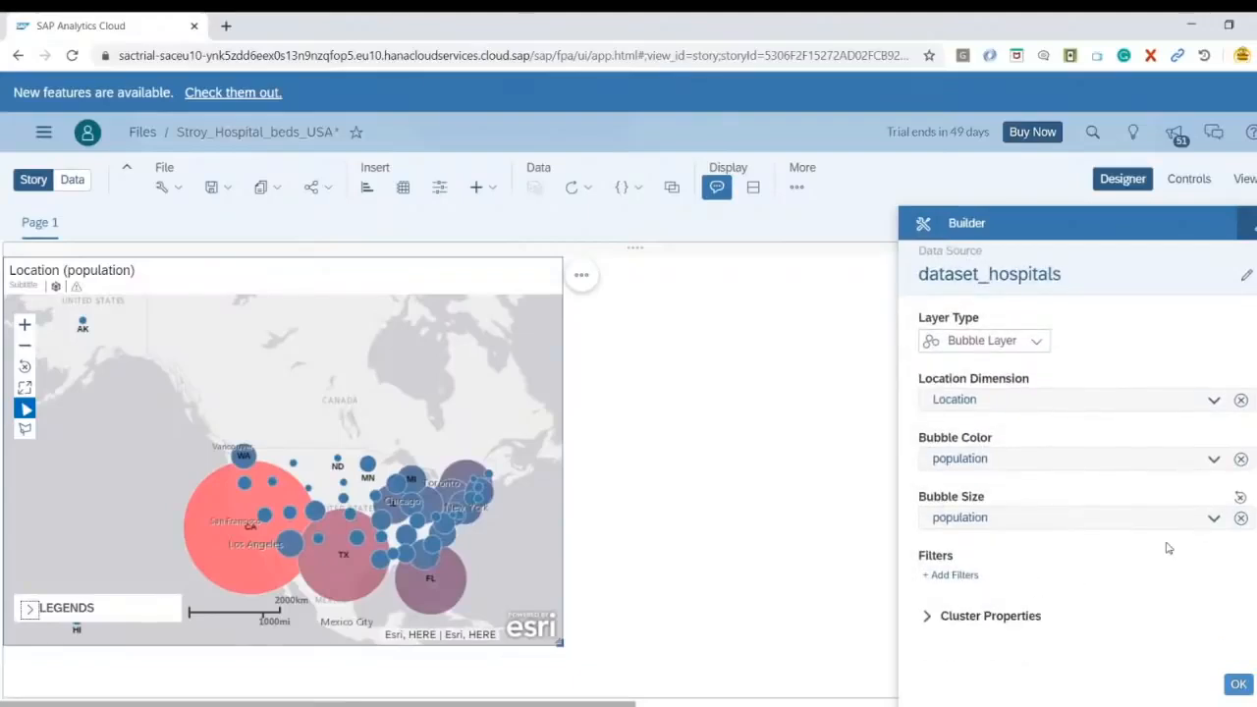
pyautogui.click(1214, 459)
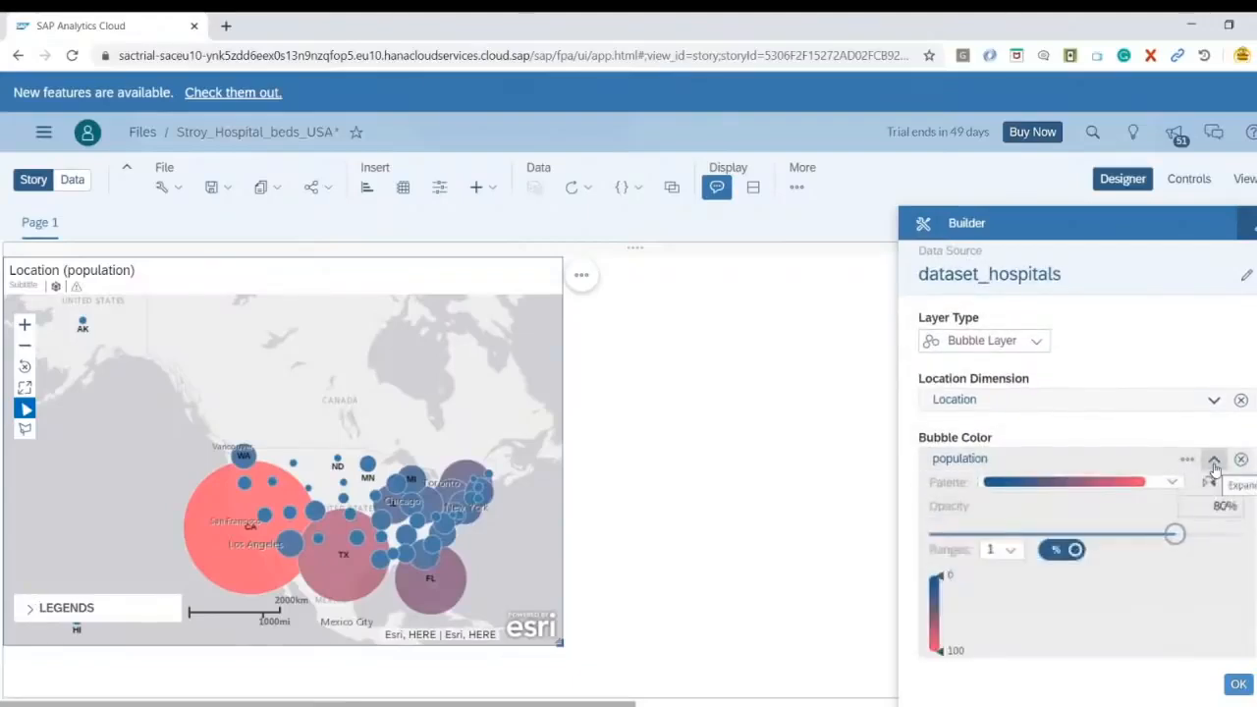
pyautogui.click(1170, 484)
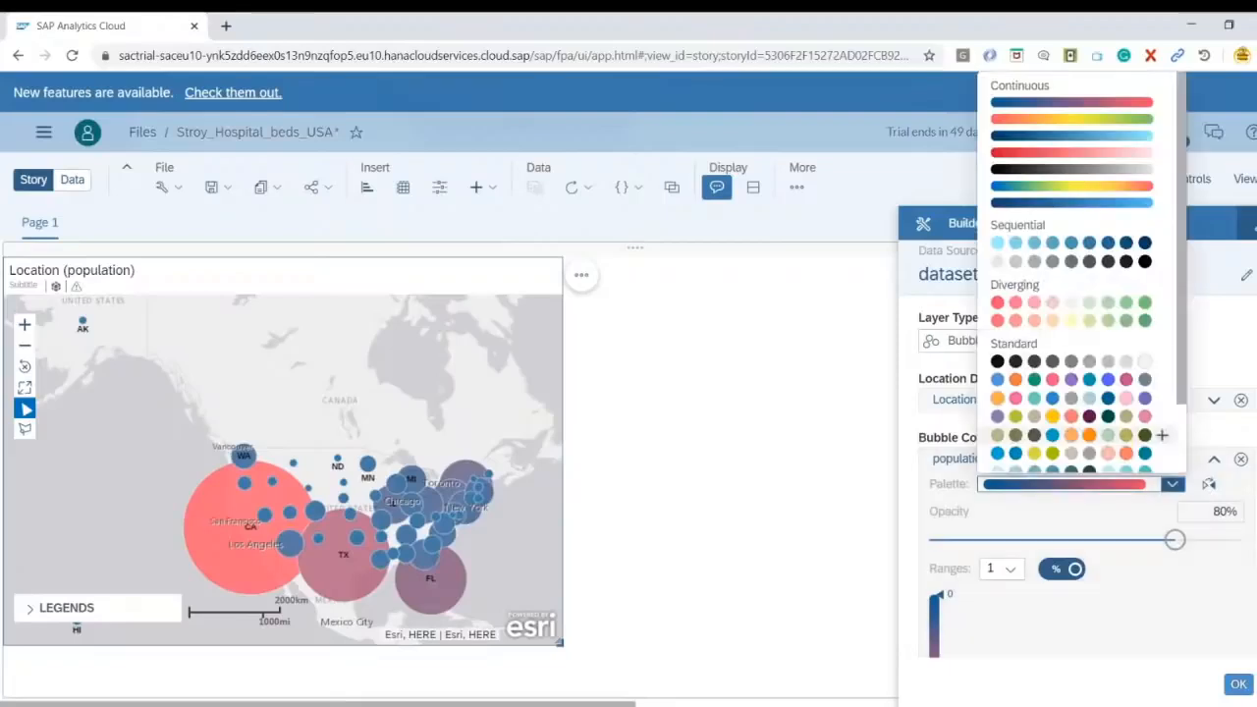
pyautogui.click(1184, 588)
pyautogui.moveTo(1176, 541); pyautogui.dragTo(1121, 541)
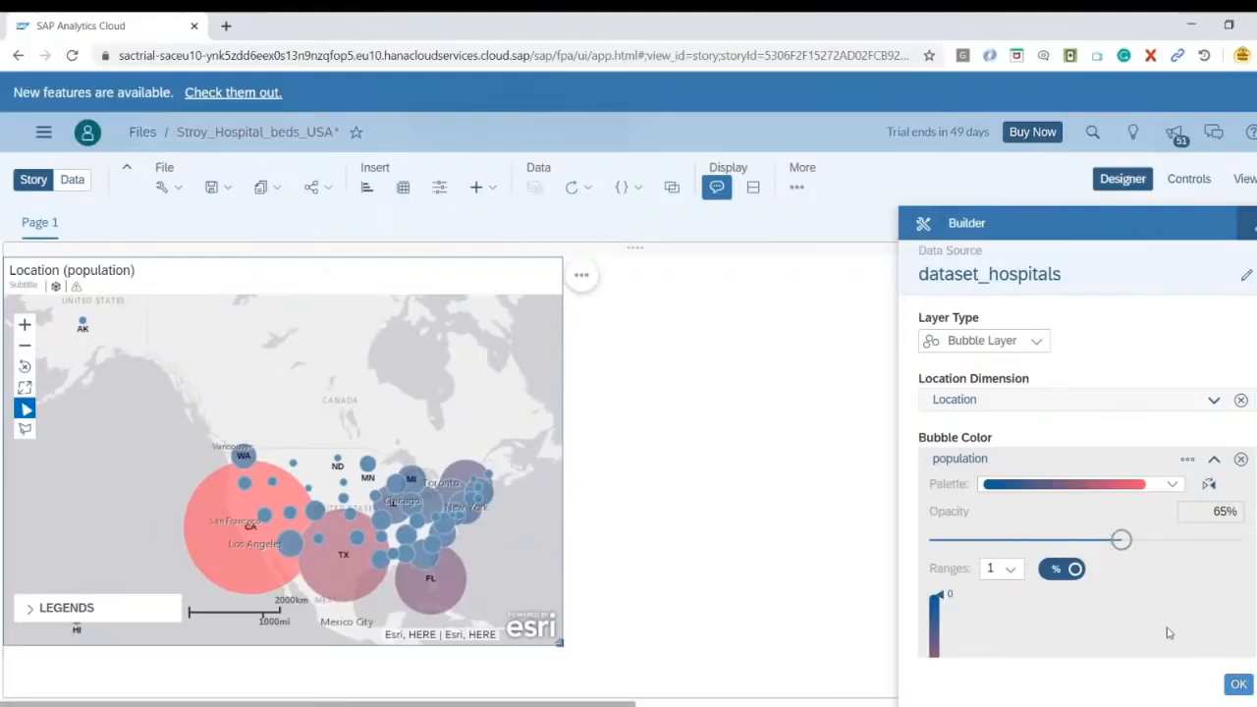
pyautogui.click(1214, 459)
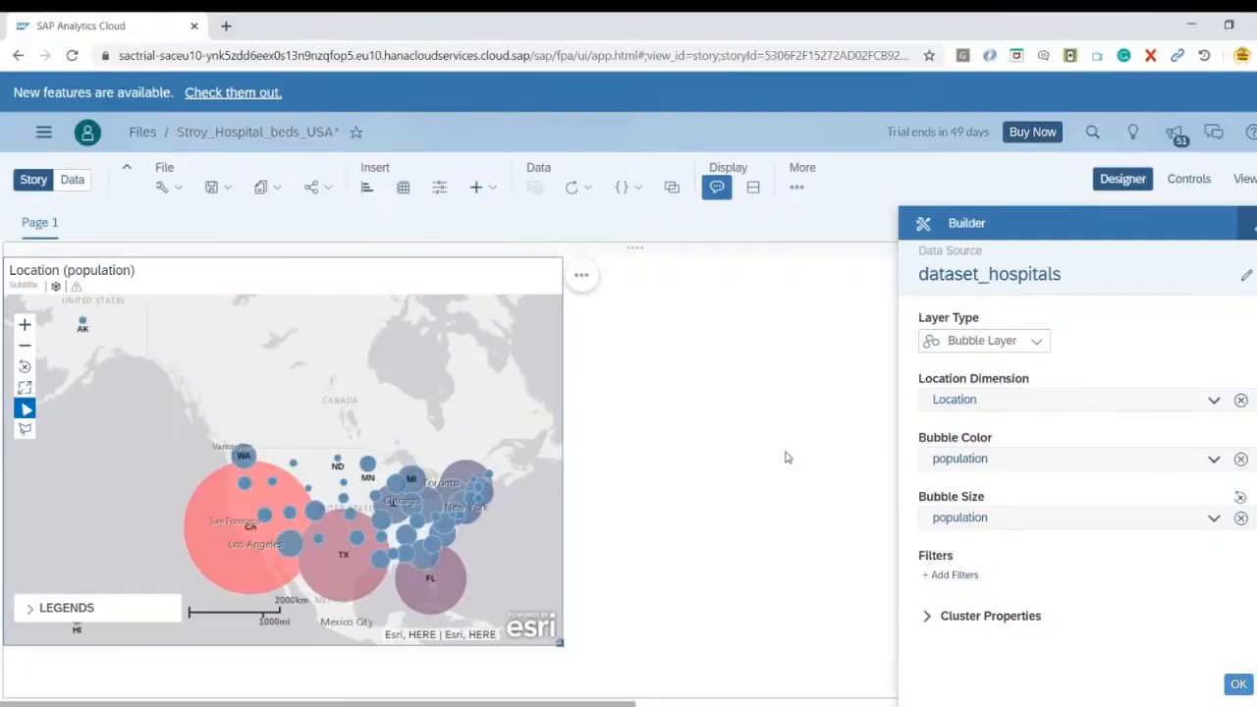
pyautogui.moveTo(563, 645); pyautogui.dragTo(597, 674)
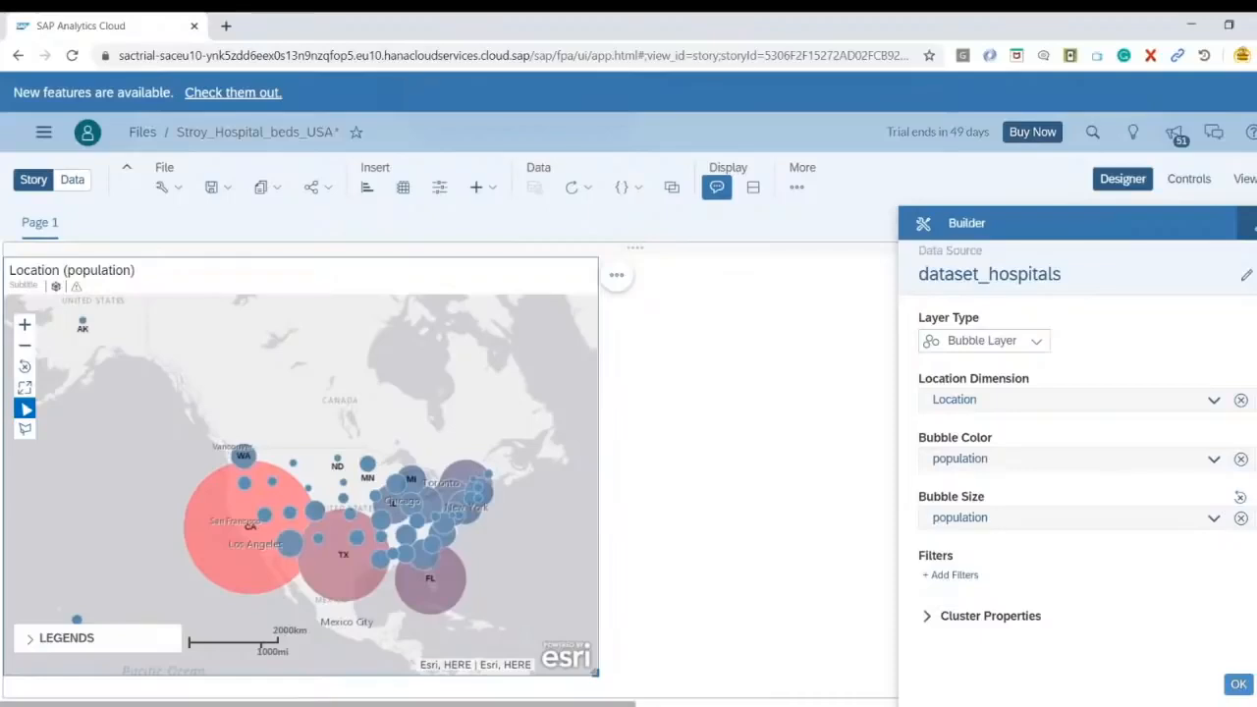
# Set the map's base layer to Transparent Dark Gray and enlarge the map slightly.
pyautogui.click(1239, 684)
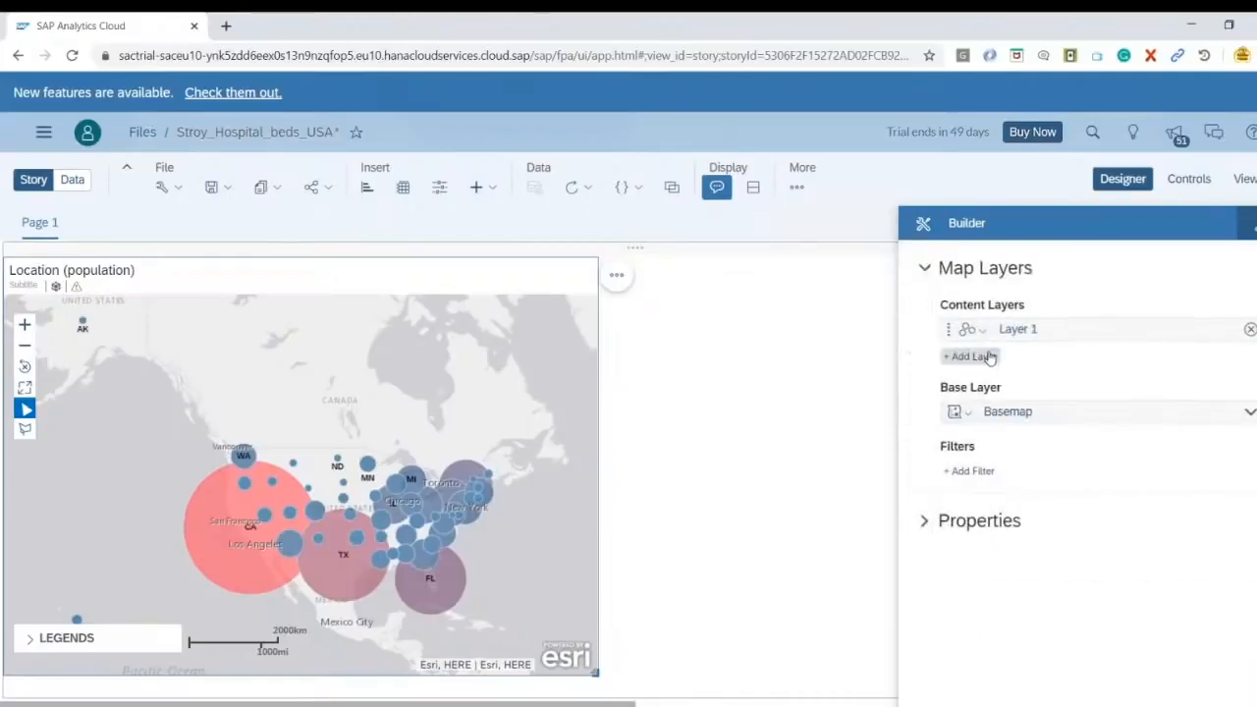
pyautogui.click(960, 413)
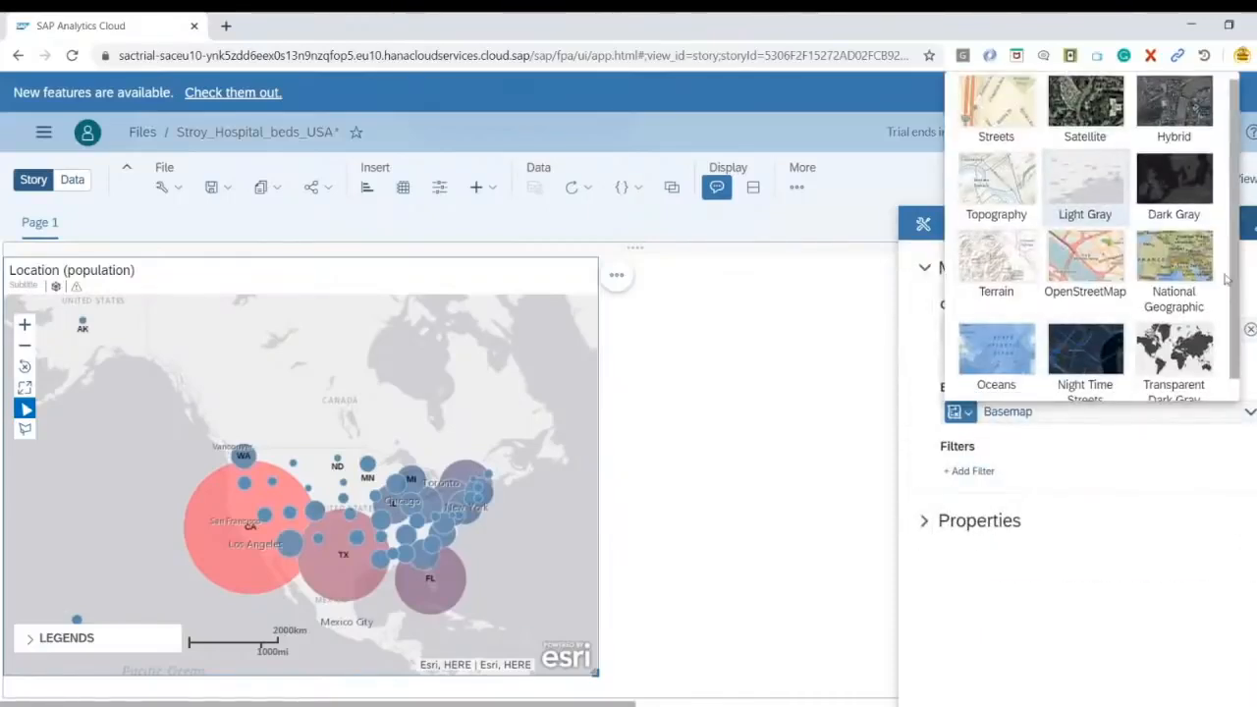
pyautogui.scroll(-1, 1080, 334)
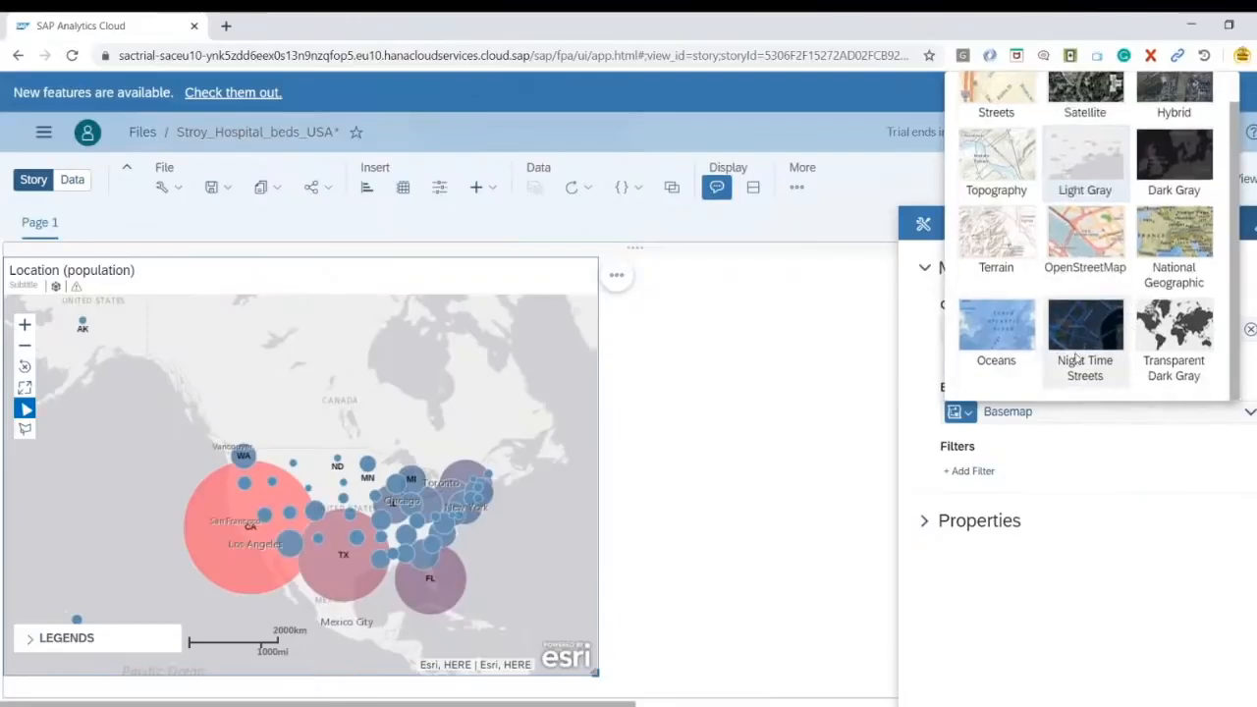
pyautogui.click(1181, 350)
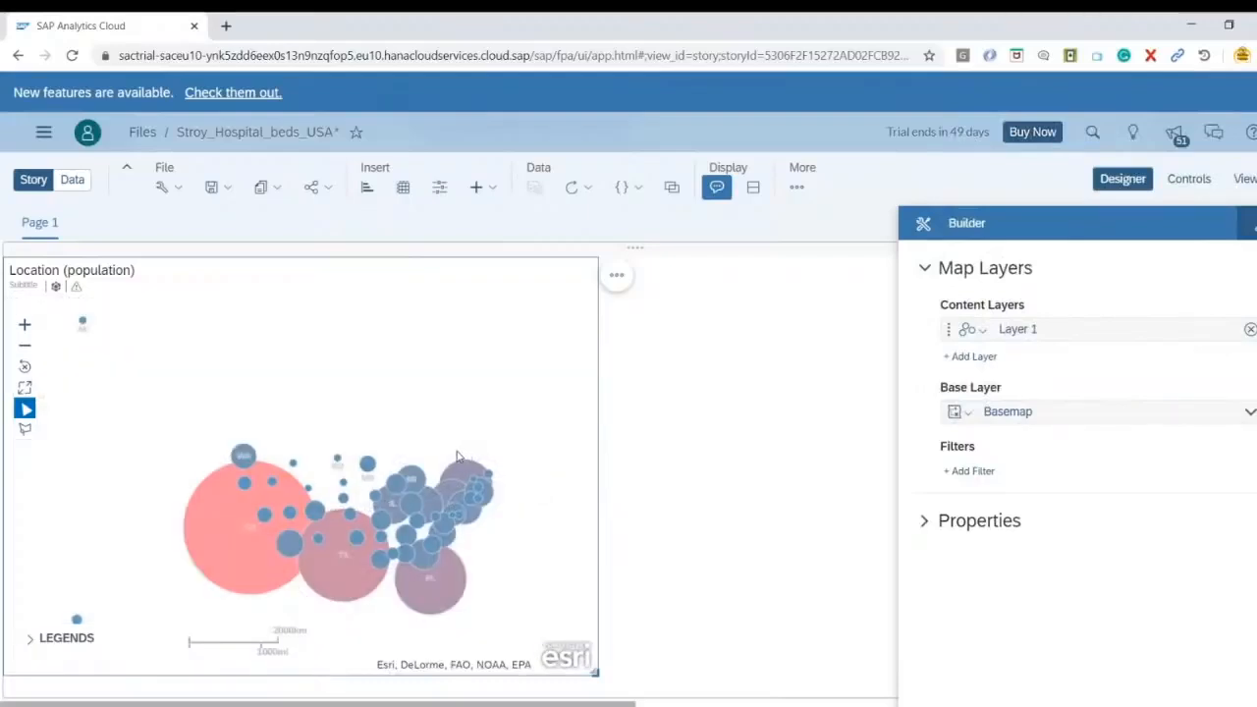
pyautogui.scroll(2, 337, 509)
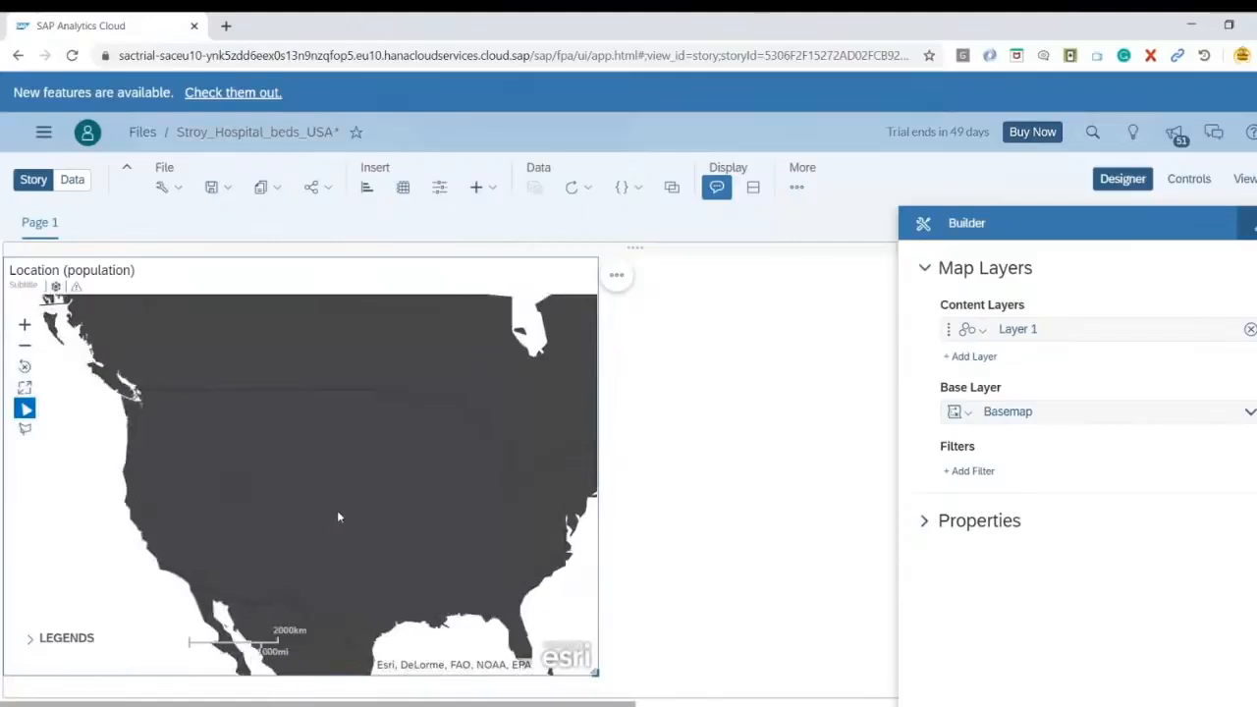
pyautogui.scroll(-1, 337, 510)
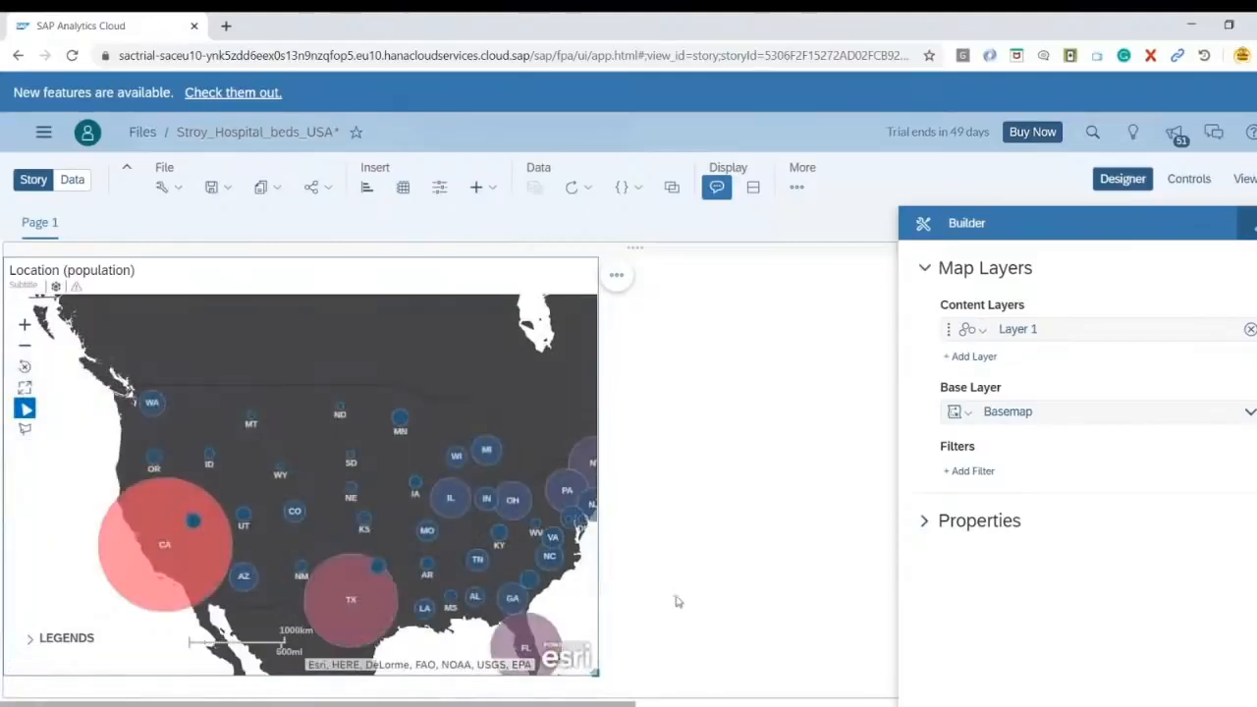
pyautogui.moveTo(599, 678); pyautogui.dragTo(634, 694)
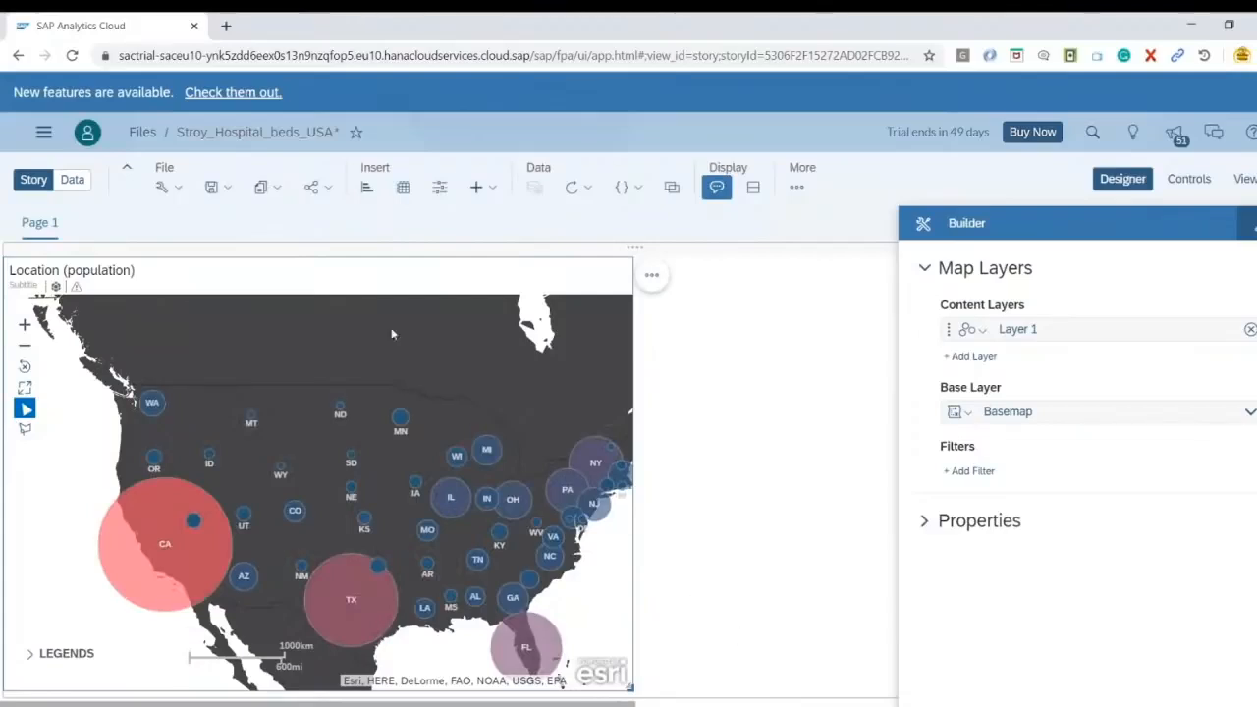
# Save the story and rename Page 1 to "Beds Analysis".
pyautogui.click(211, 187)
pyautogui.click(224, 213)
pyautogui.click(64, 226)
pyautogui.click(56, 335)
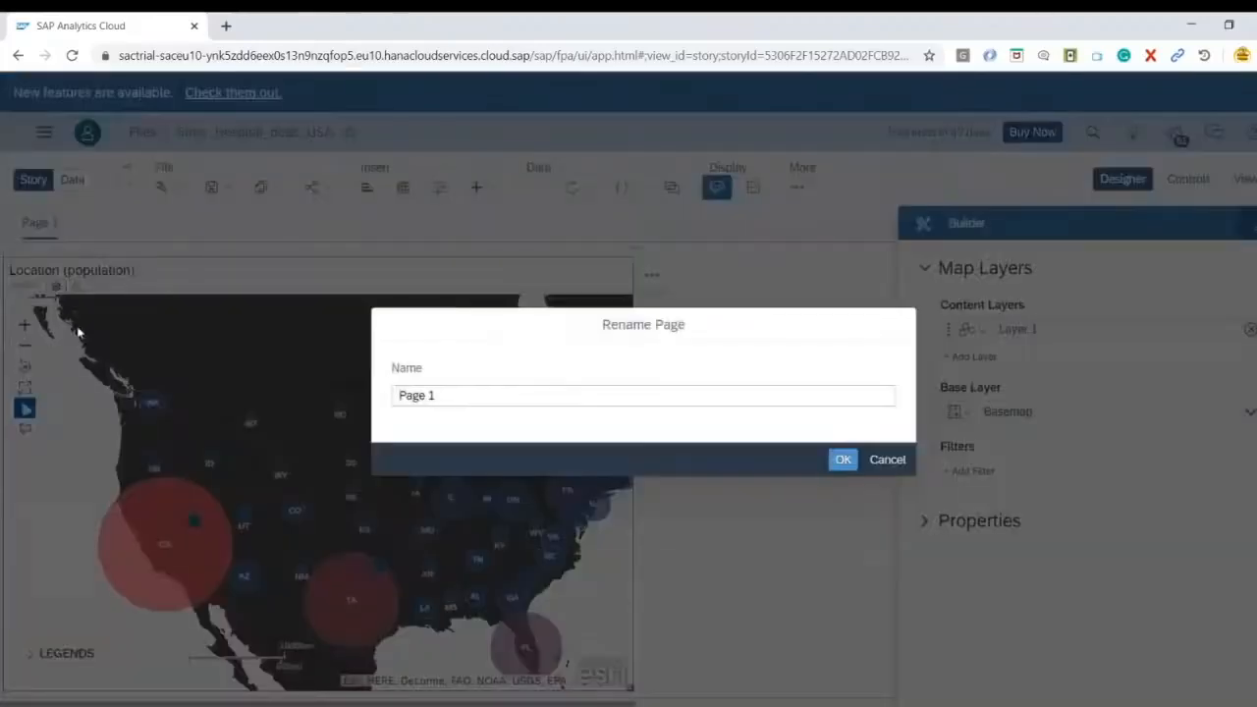
pyautogui.write('Beds Analysis')
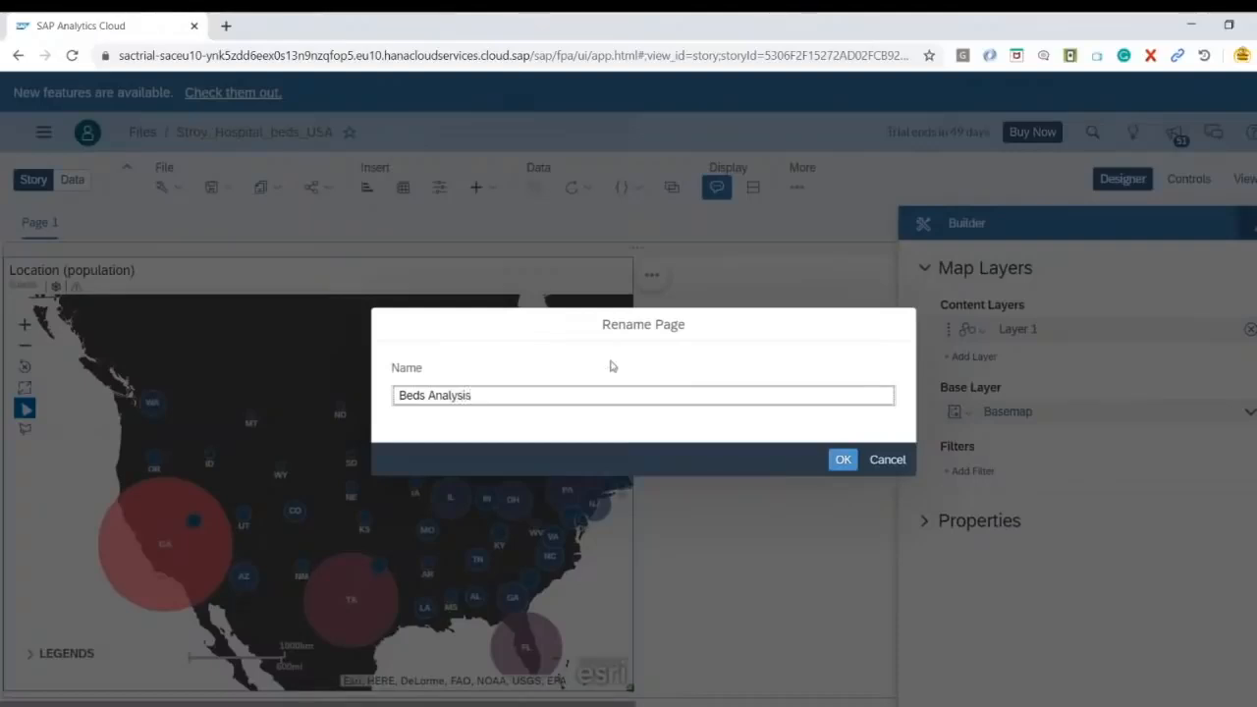
pyautogui.click(842, 459)
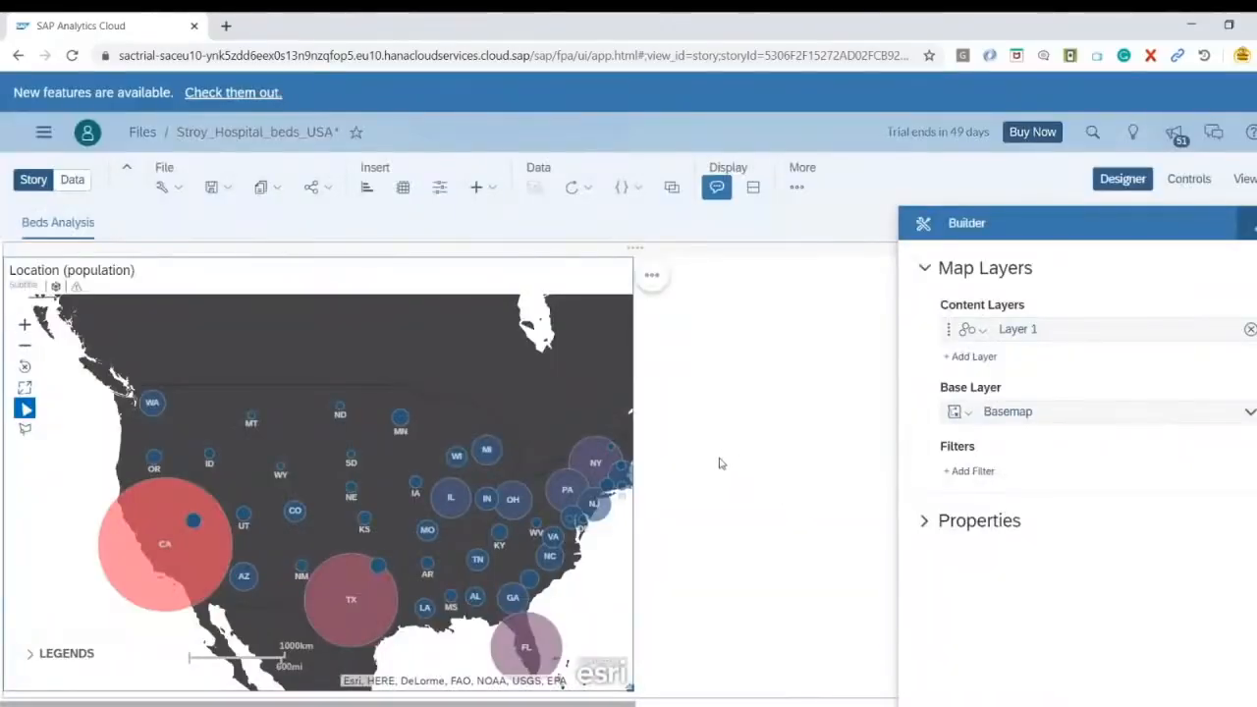
# Insert a Bar/Column chart beside the map and enlarge it slightly.
pyautogui.click(728, 454)
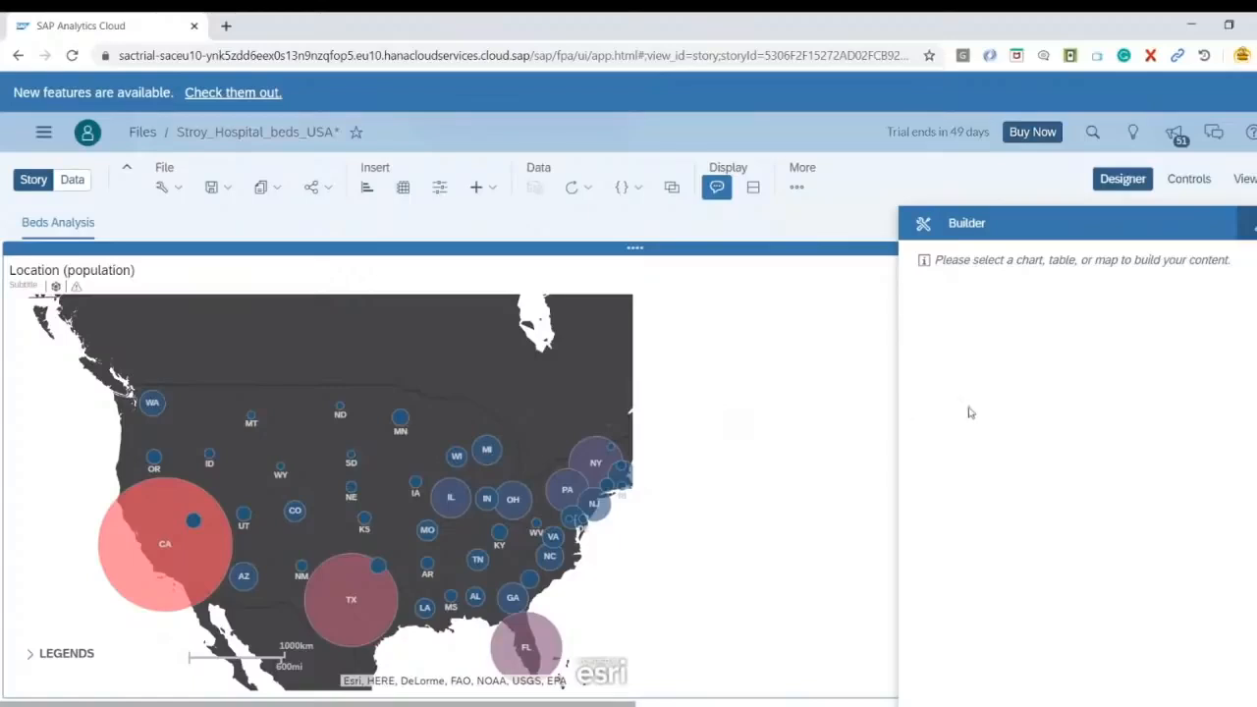
pyautogui.click(369, 188)
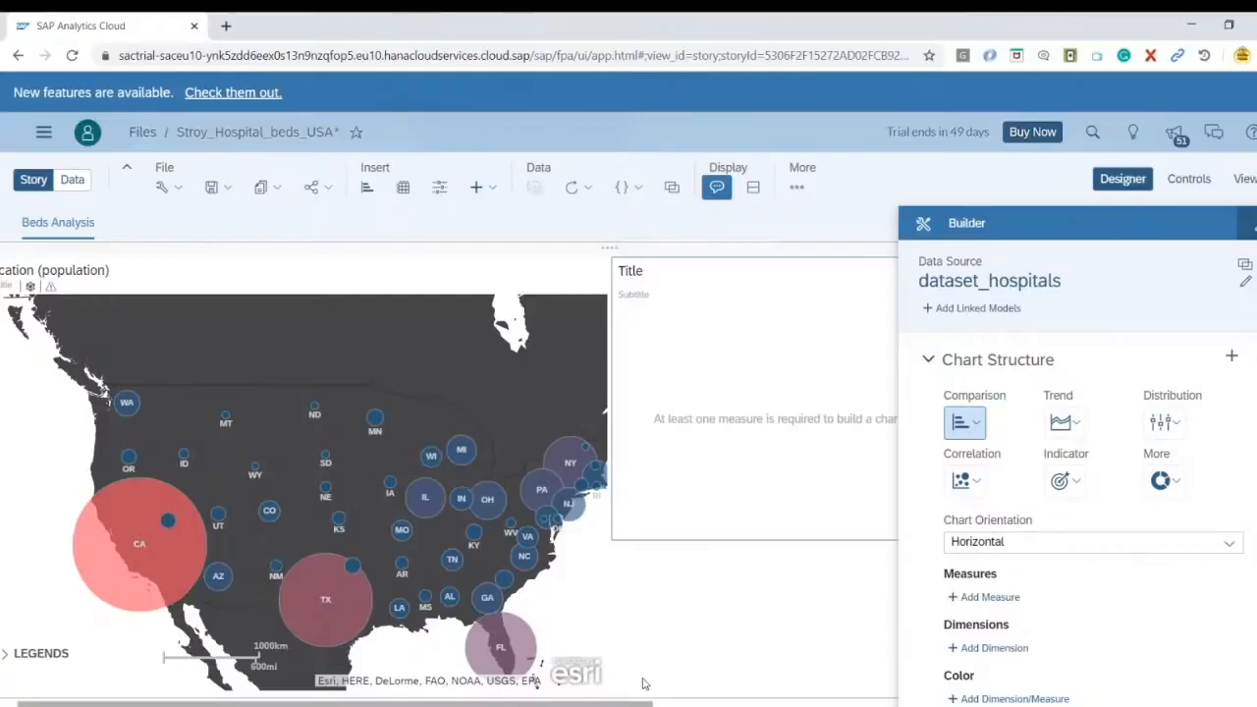
pyautogui.moveTo(644, 703); pyautogui.dragTo(832, 701)
pyautogui.moveTo(742, 536); pyautogui.dragTo(827, 538)
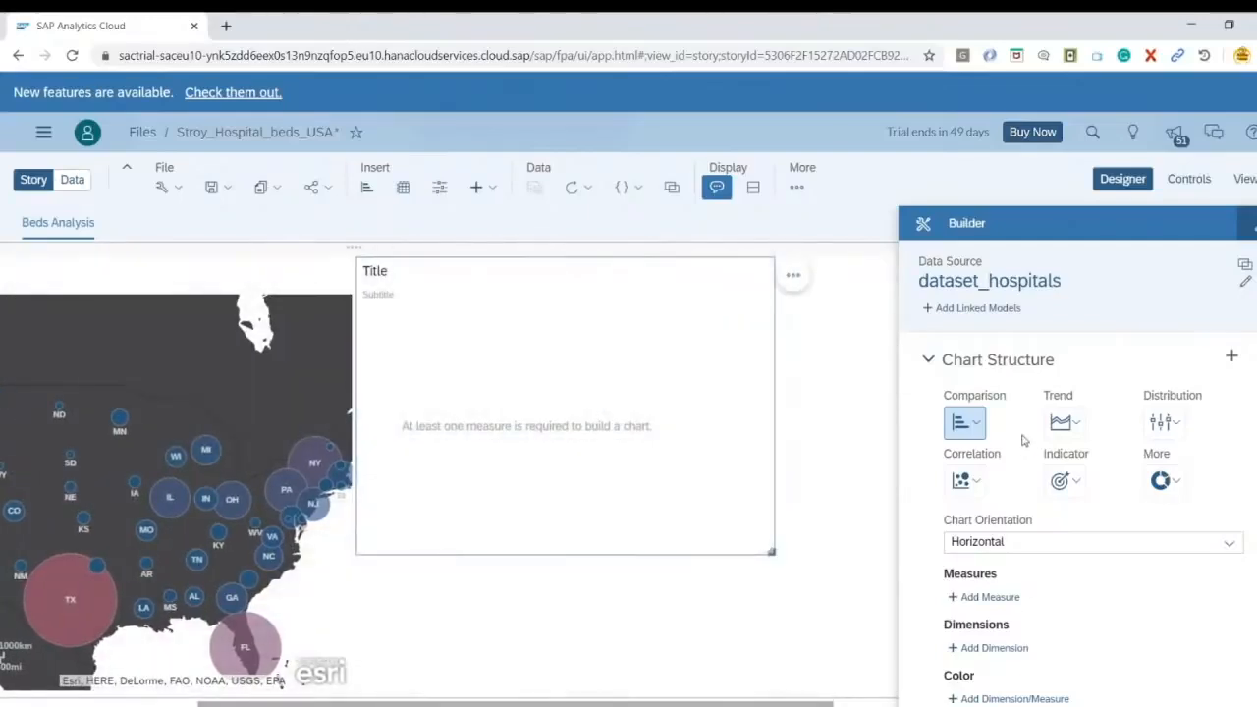
pyautogui.click(973, 423)
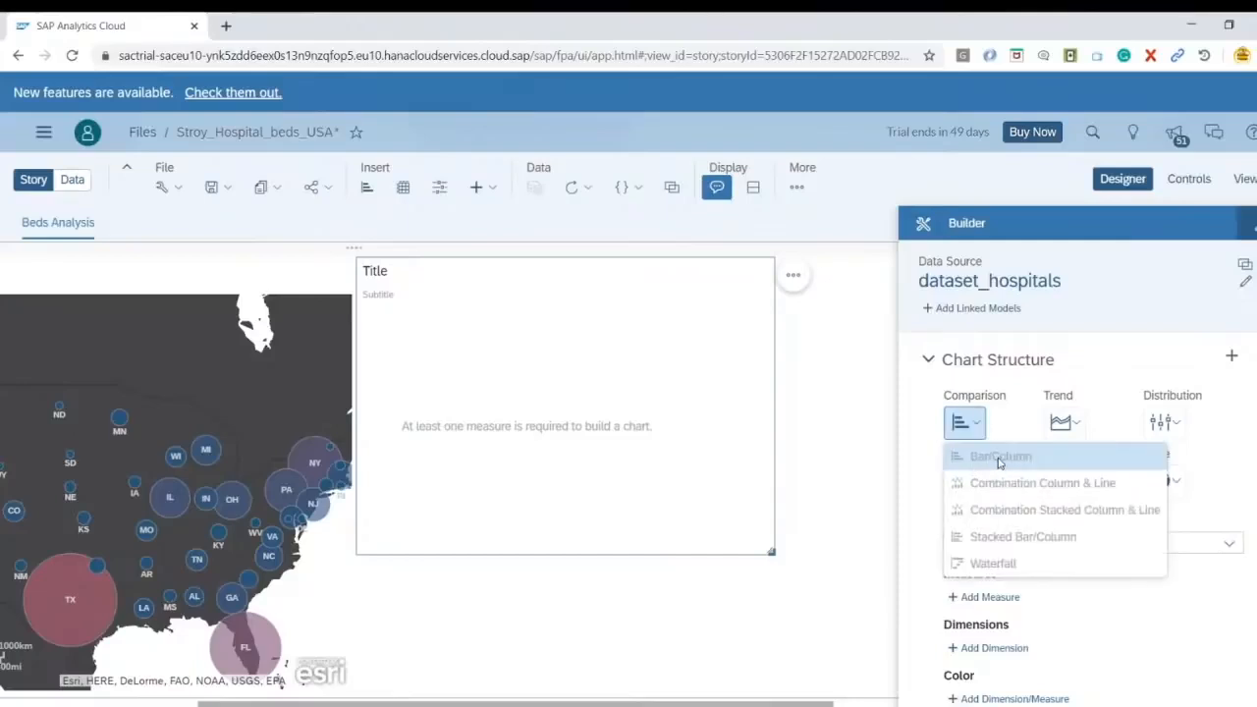
pyautogui.click(1000, 459)
# Create a new calculation of type Calculated Measure for the chart and name it NoOfBeds.
pyautogui.scroll(-3, 1001, 452)
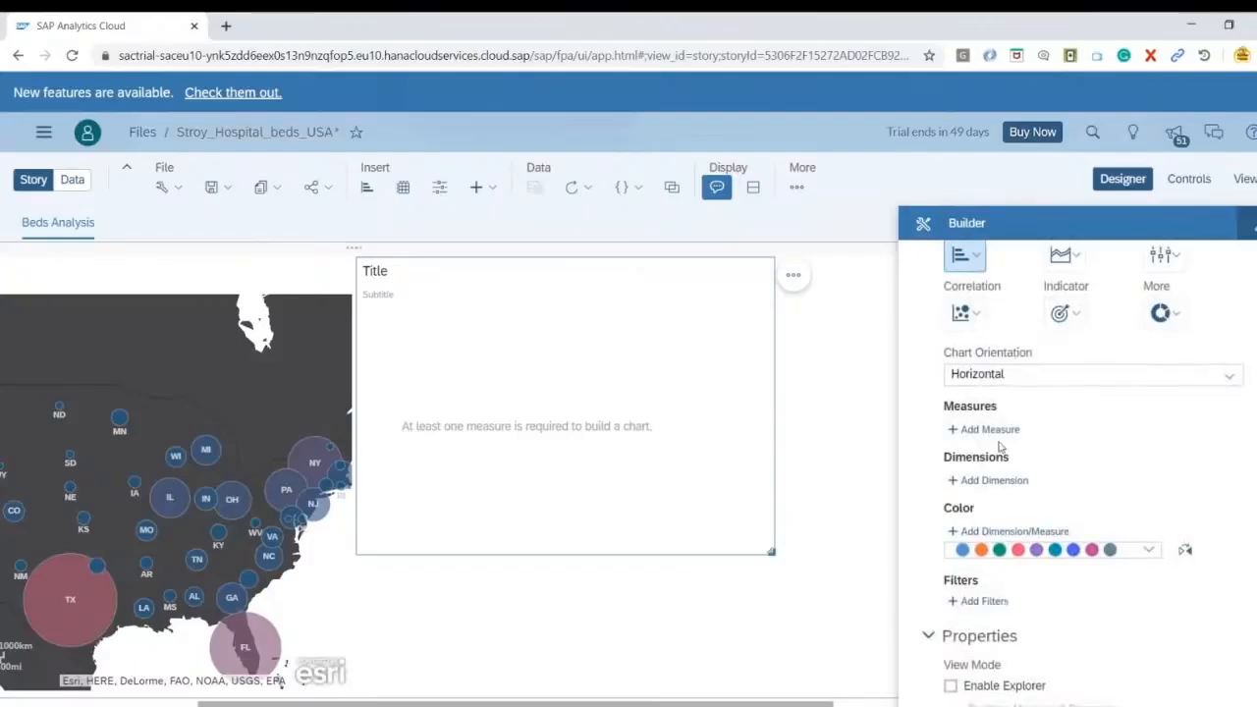
pyautogui.click(991, 430)
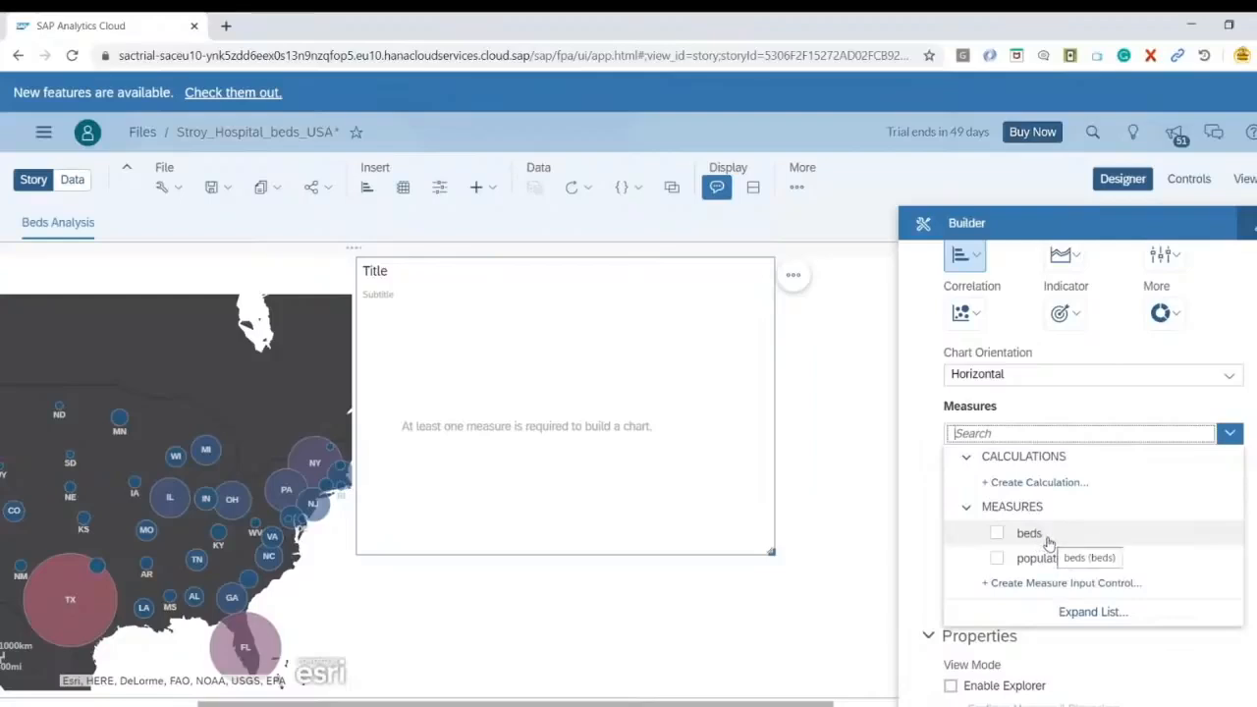
pyautogui.click(1041, 485)
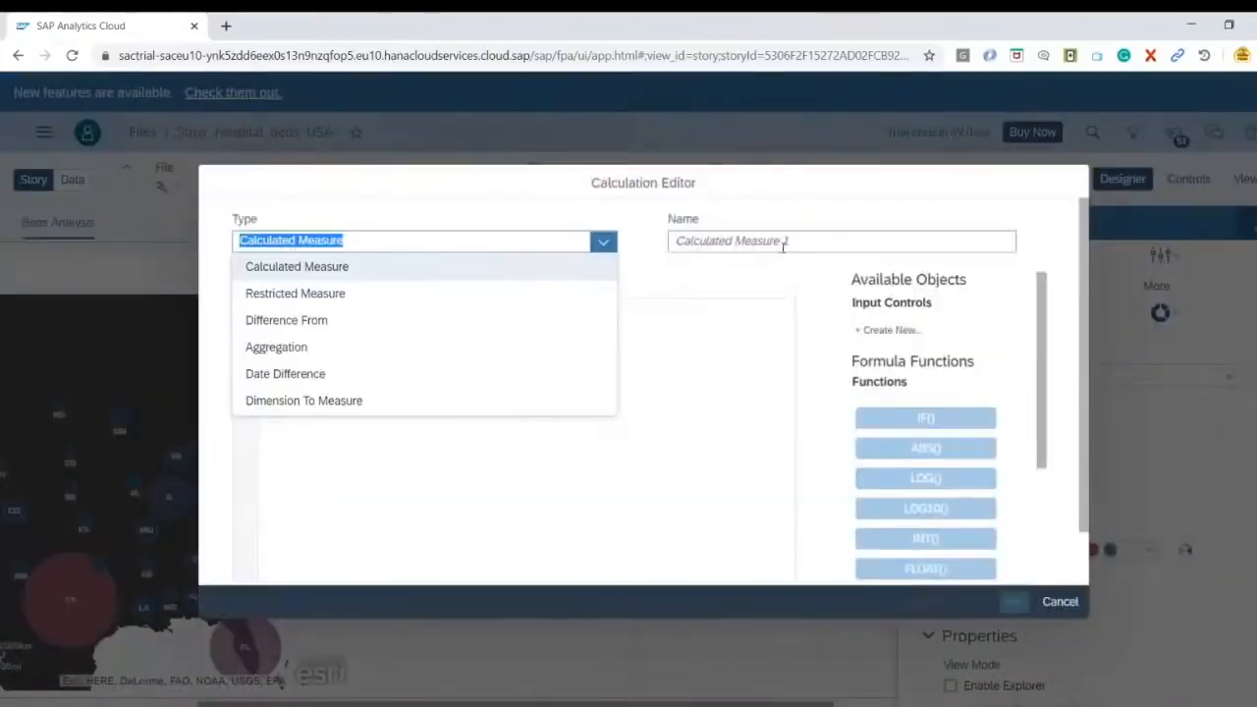
pyautogui.click(340, 268)
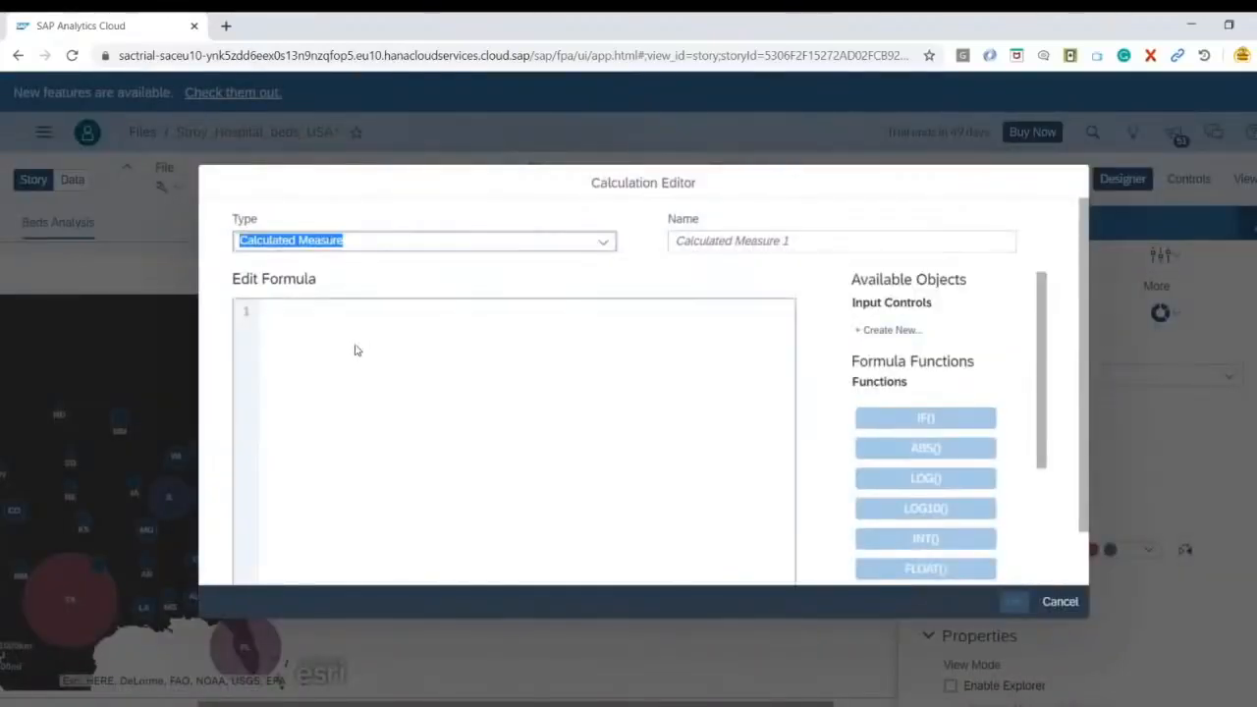
pyautogui.click(748, 240)
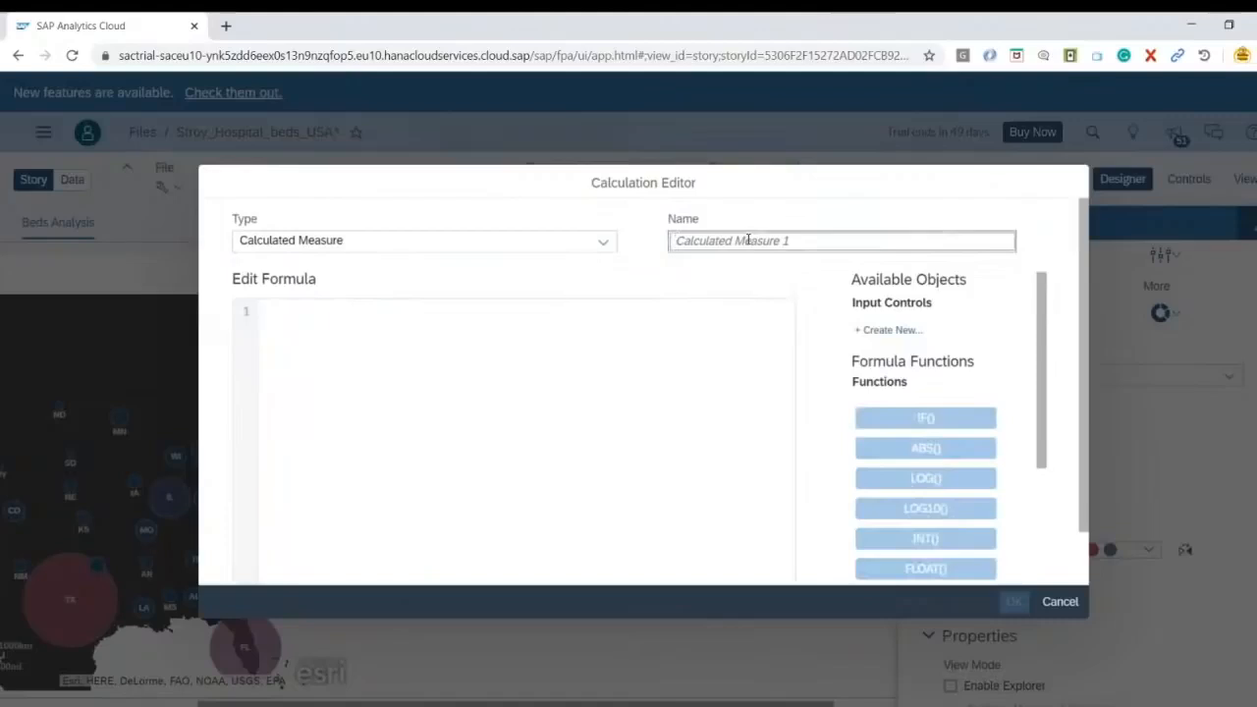
pyautogui.write('NoOfBeds')
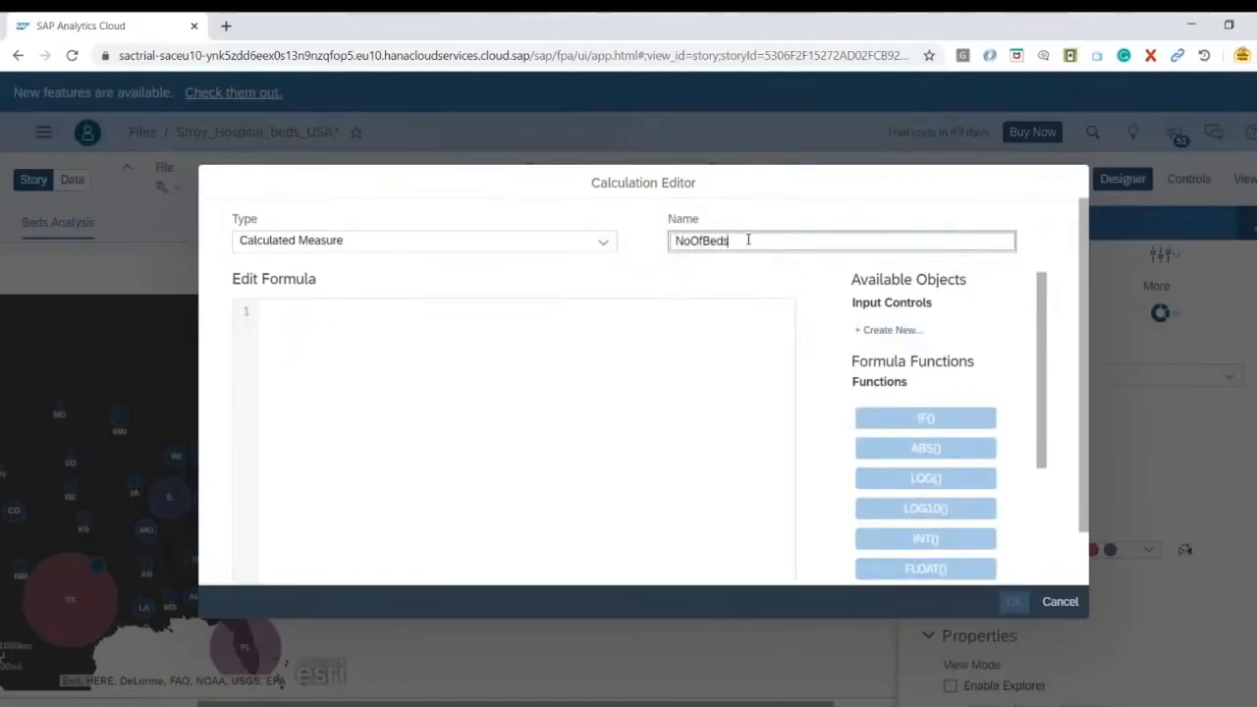
# Define the NoOfBeds formula as dataset_hospitals population * beds / 1000 and apply it as the chart's measure.
pyautogui.click(712, 301)
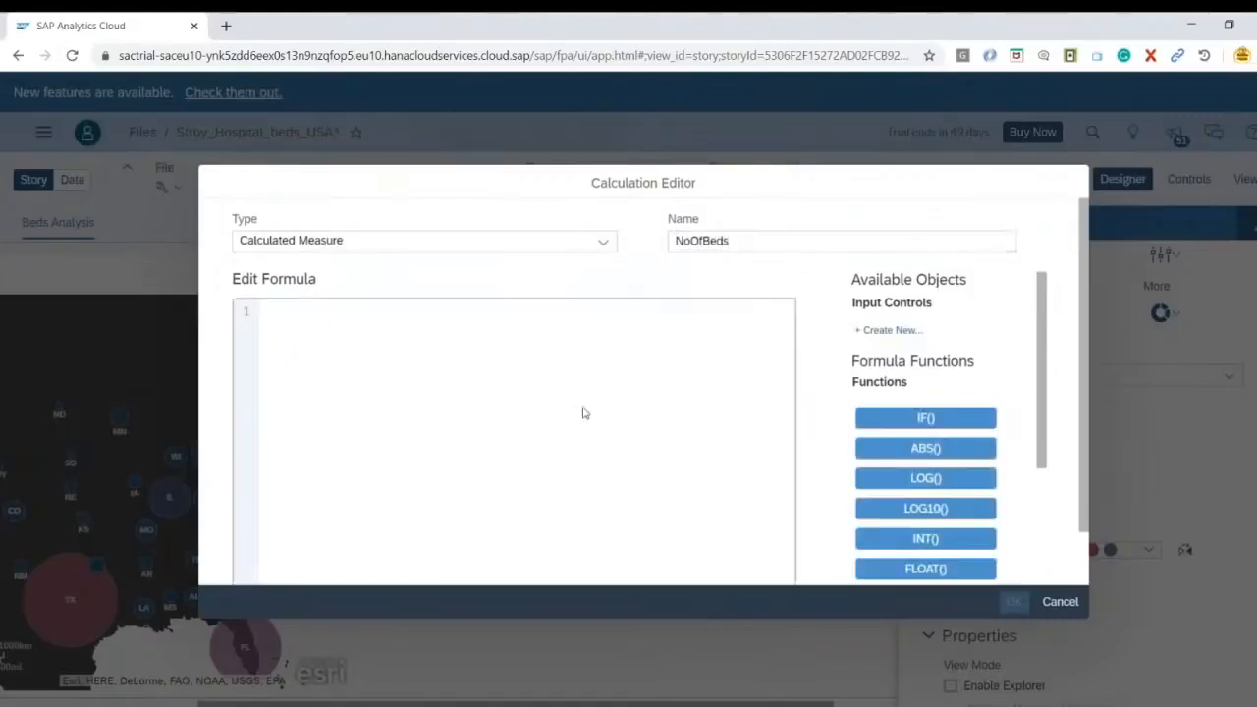
pyautogui.write('[')
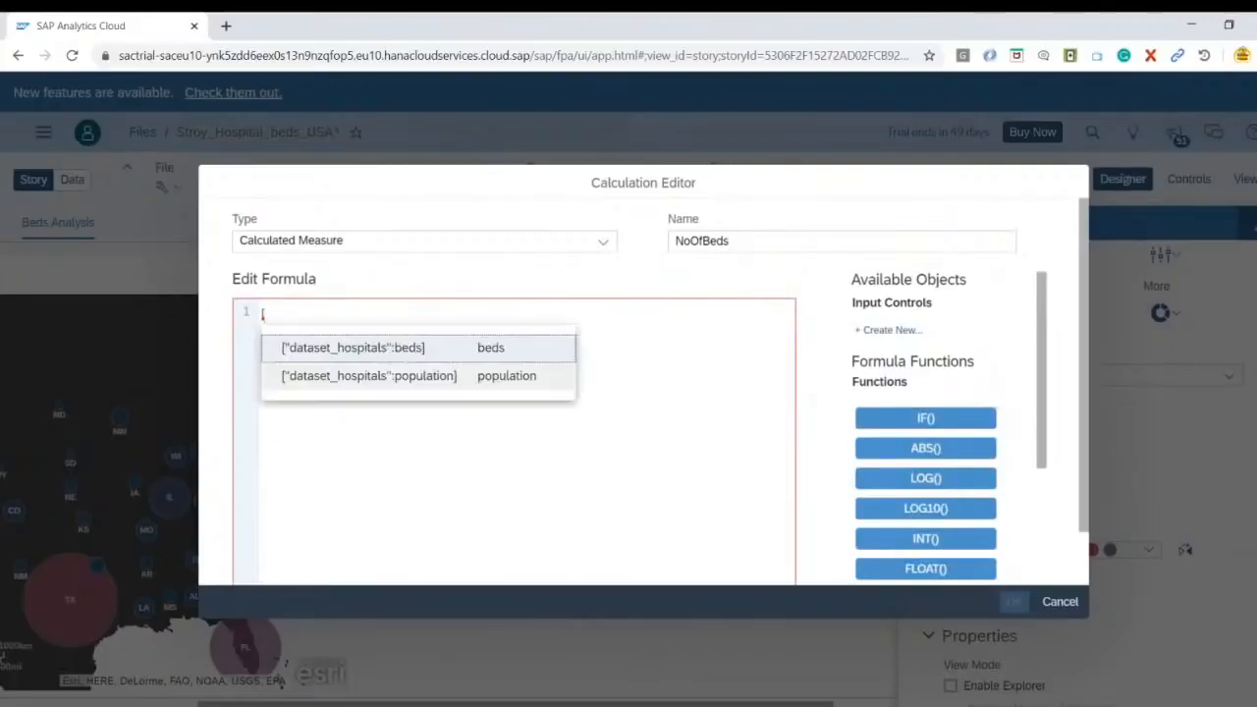
pyautogui.press('Down')
pyautogui.press('Return')
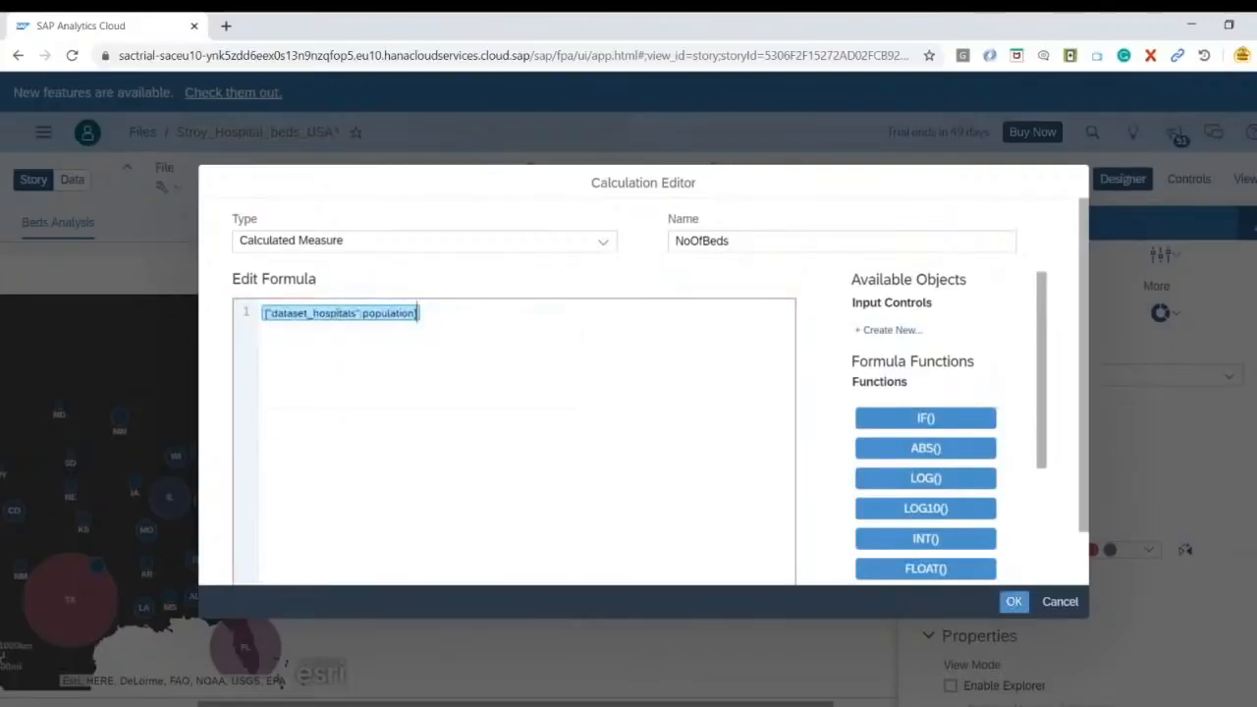
pyautogui.write('*')
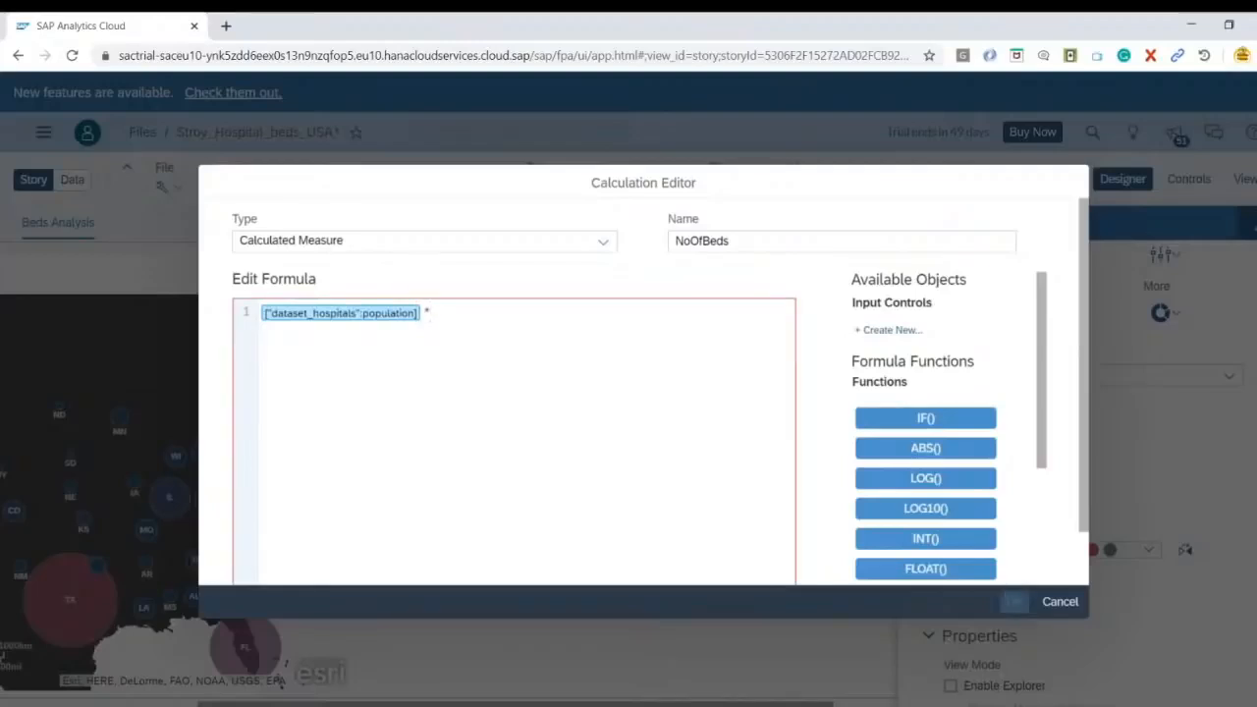
pyautogui.write(' [')
pyautogui.press('Return')
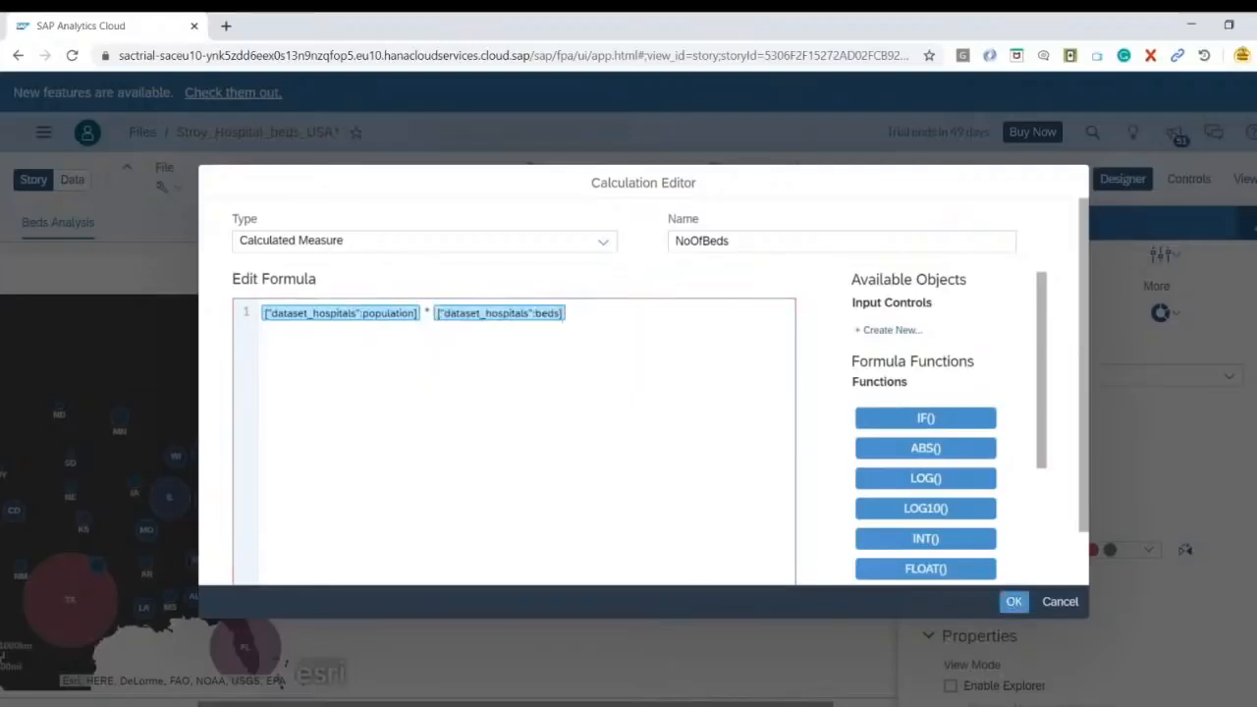
pyautogui.write('/ 1000')
pyautogui.hotkey('ctrl', '-')
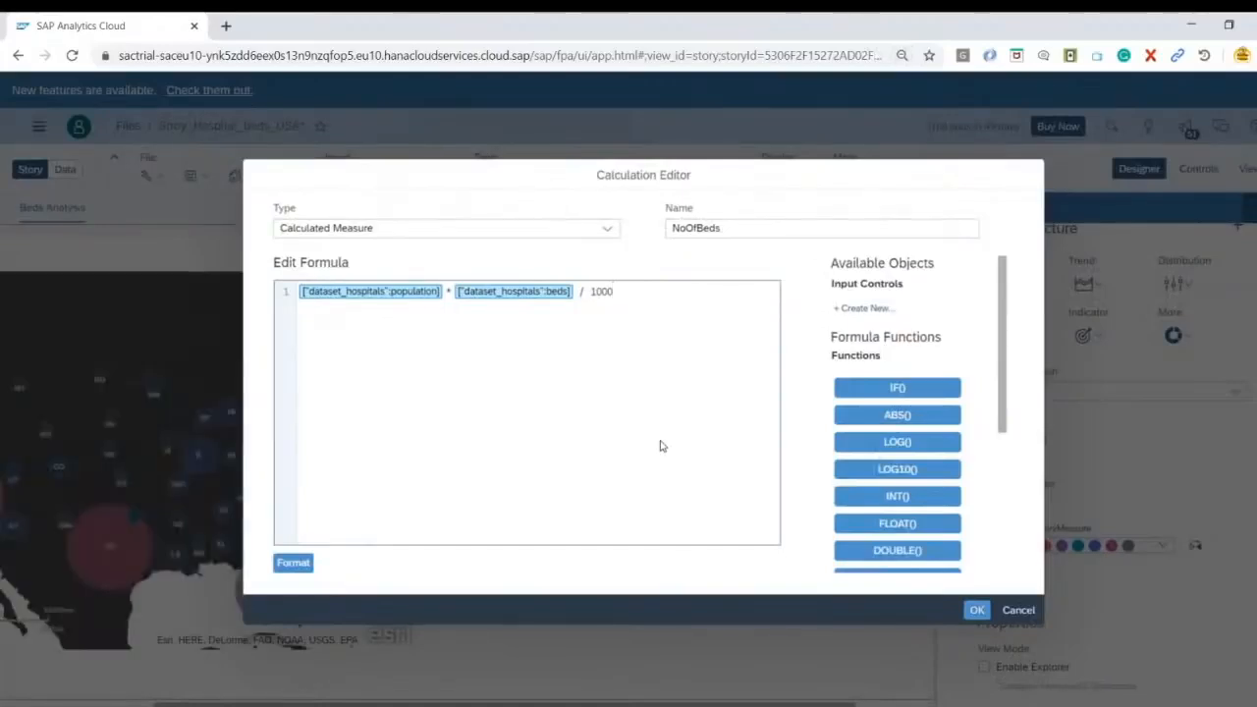
pyautogui.click(609, 234)
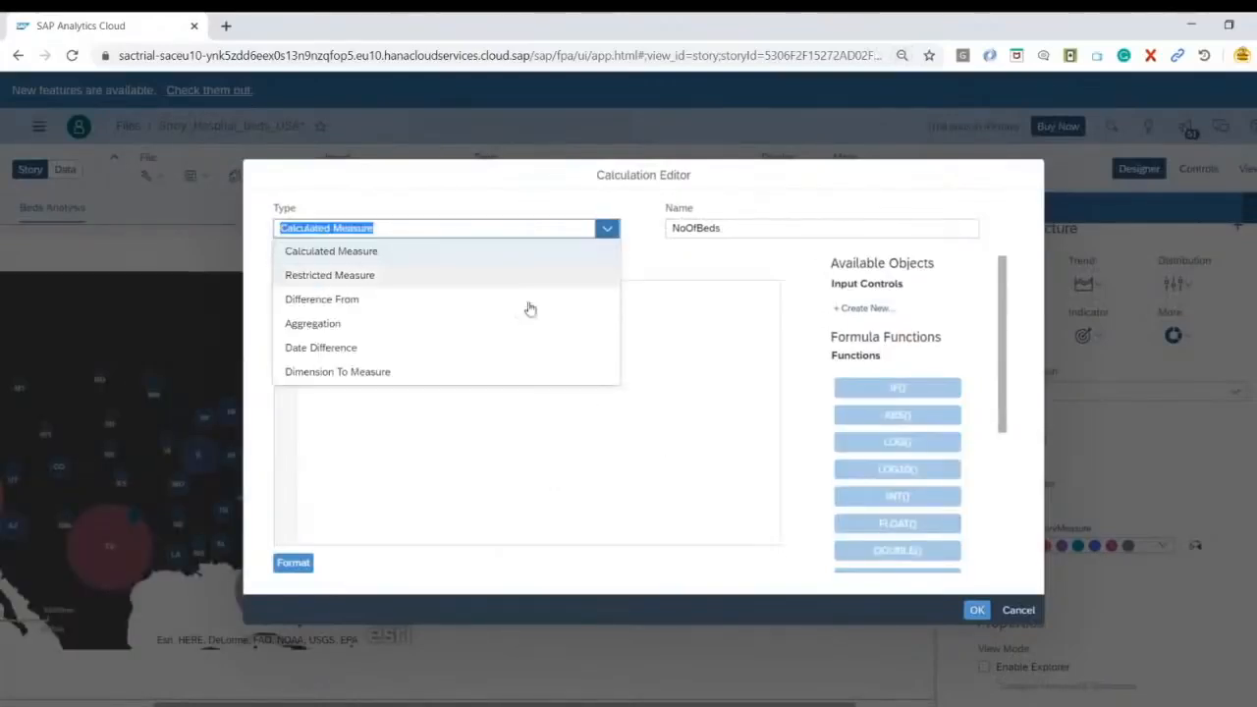
pyautogui.click(471, 483)
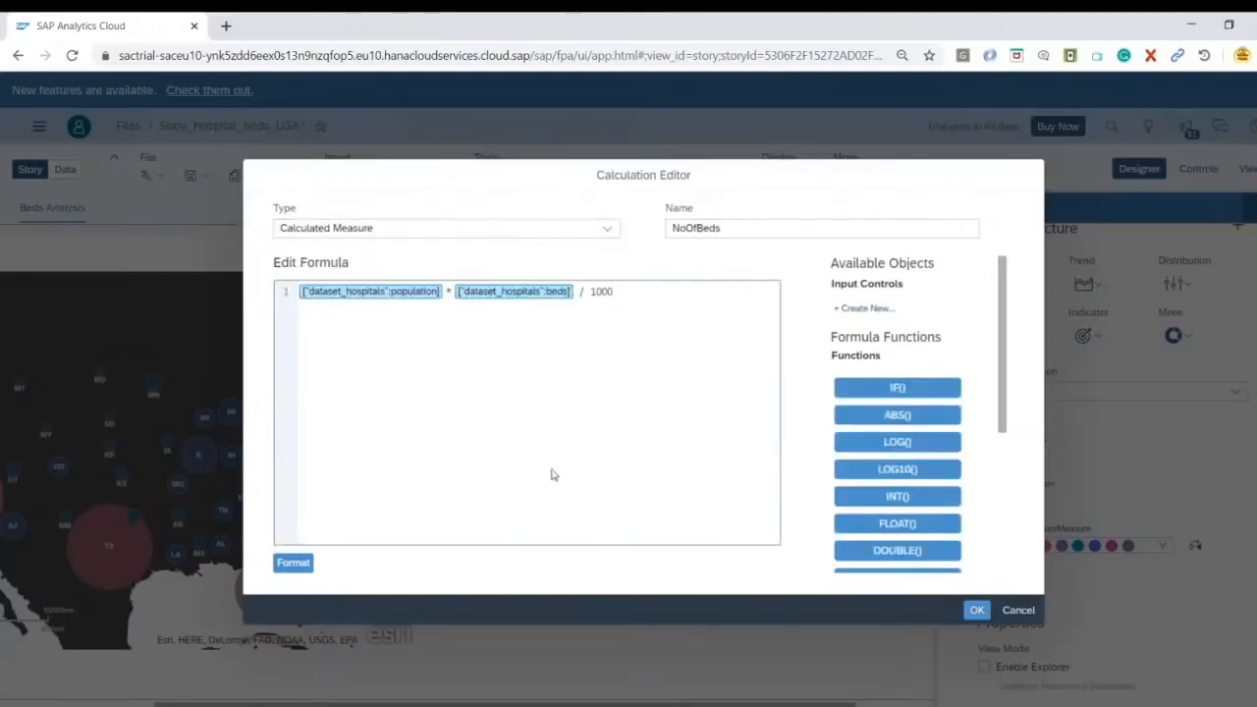
pyautogui.click(977, 610)
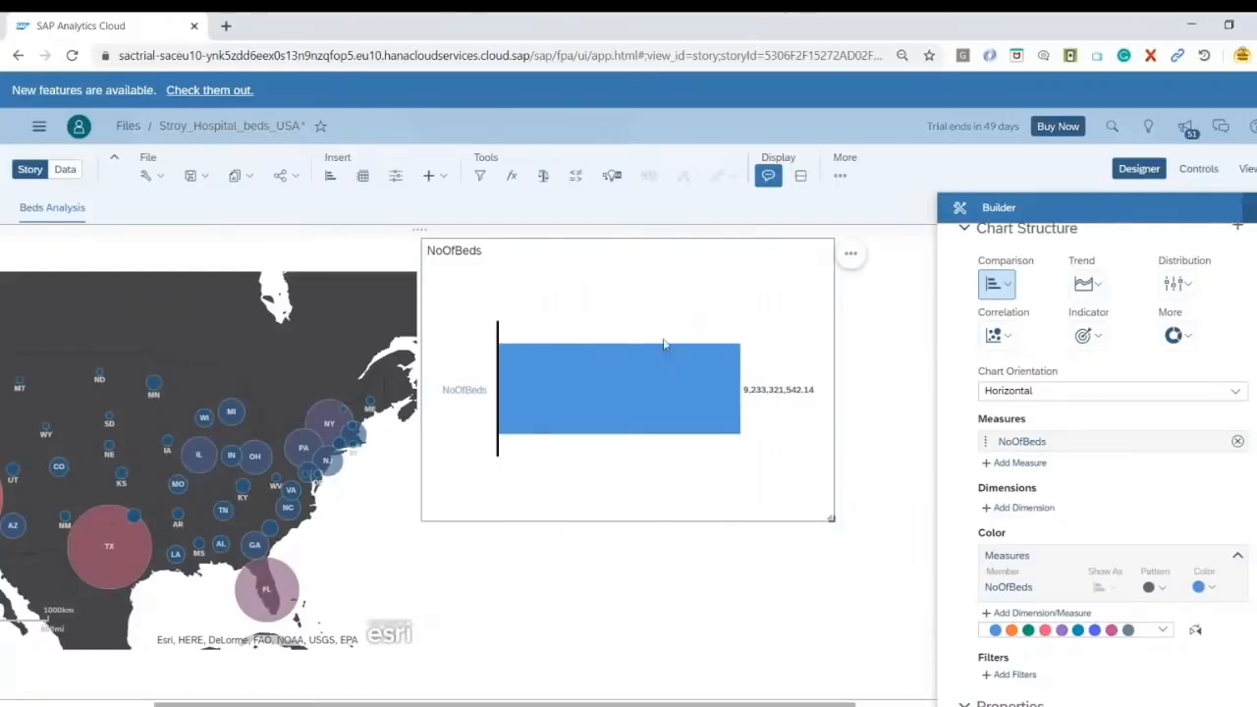
# Add county as the dimension of the NoOfBeds chart.
pyautogui.scroll(-1, 1099, 508)
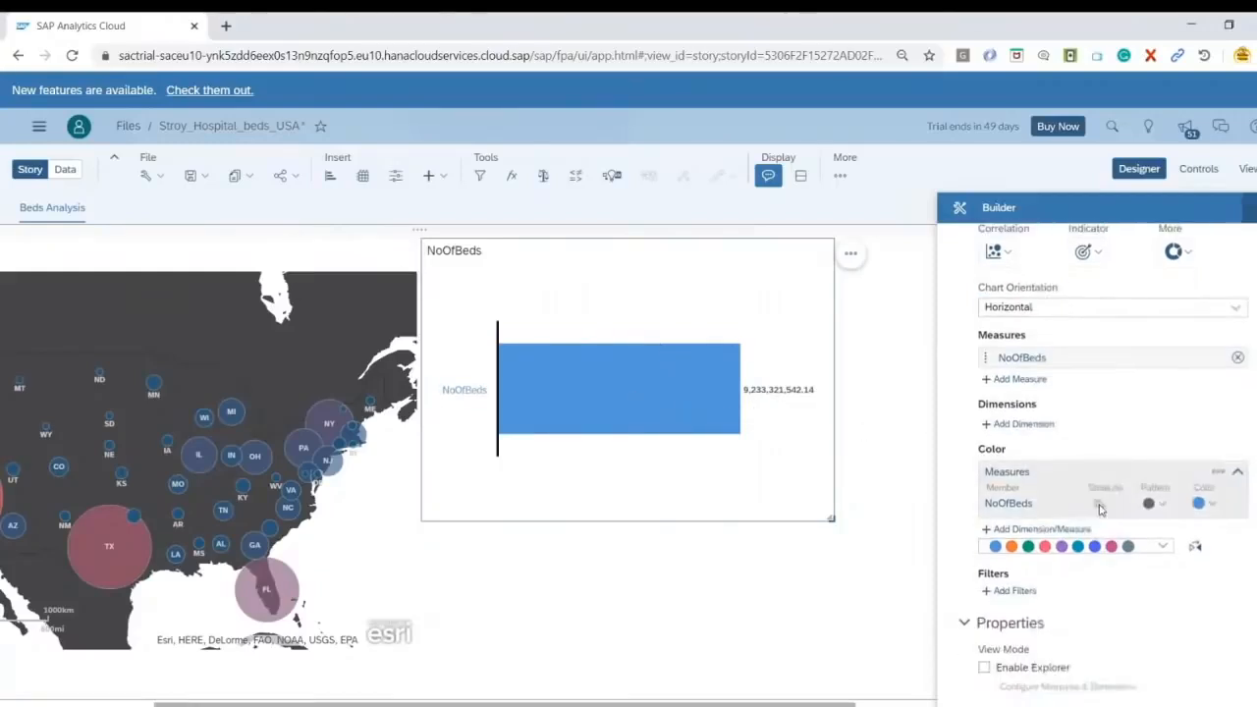
pyautogui.click(1017, 423)
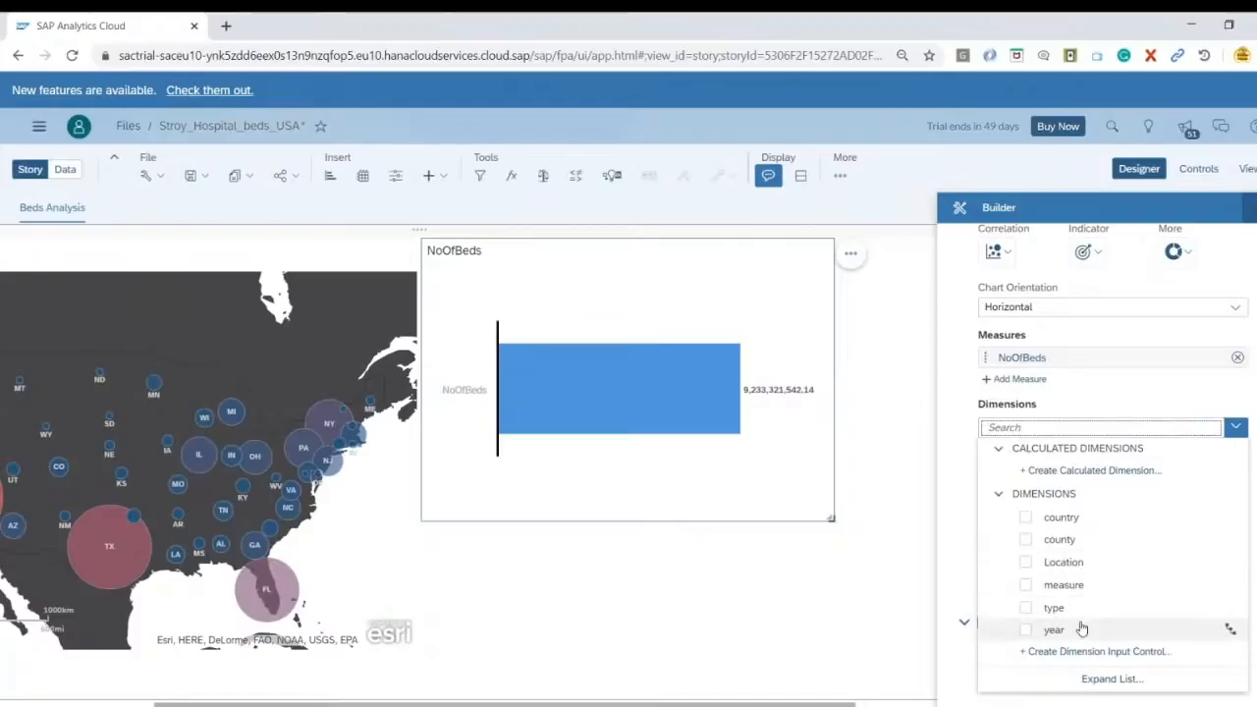
pyautogui.click(1025, 539)
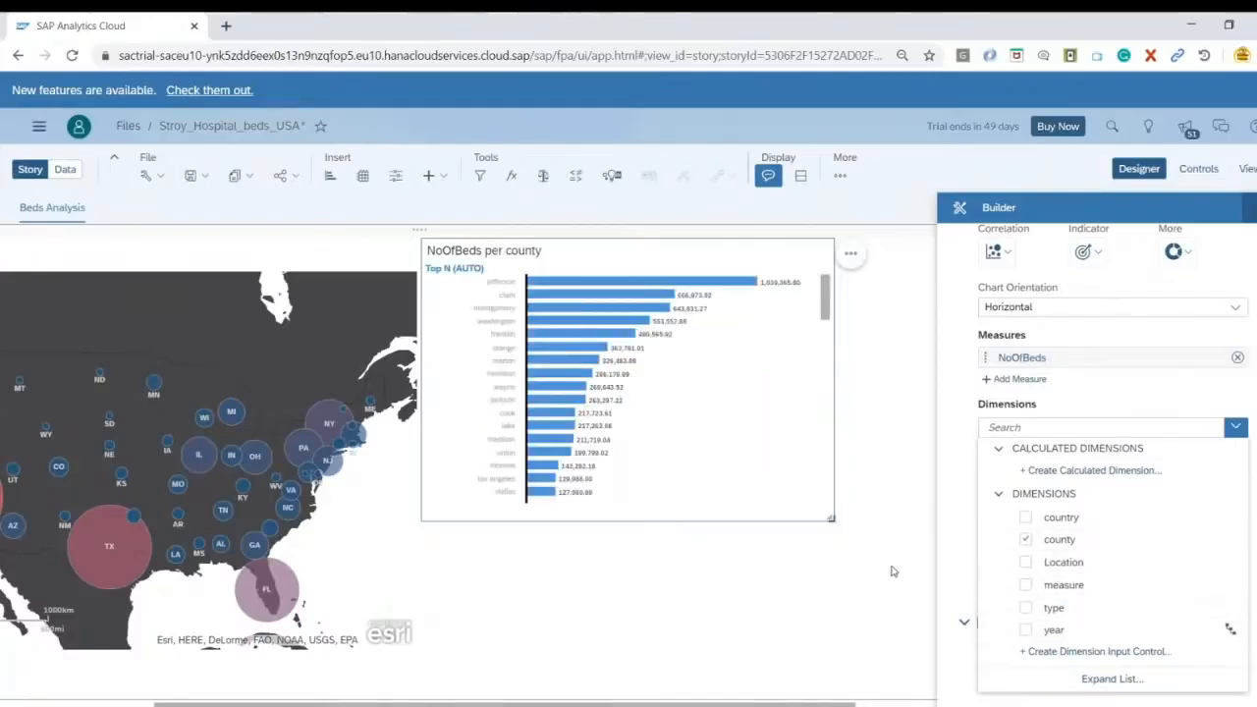
pyautogui.click(958, 595)
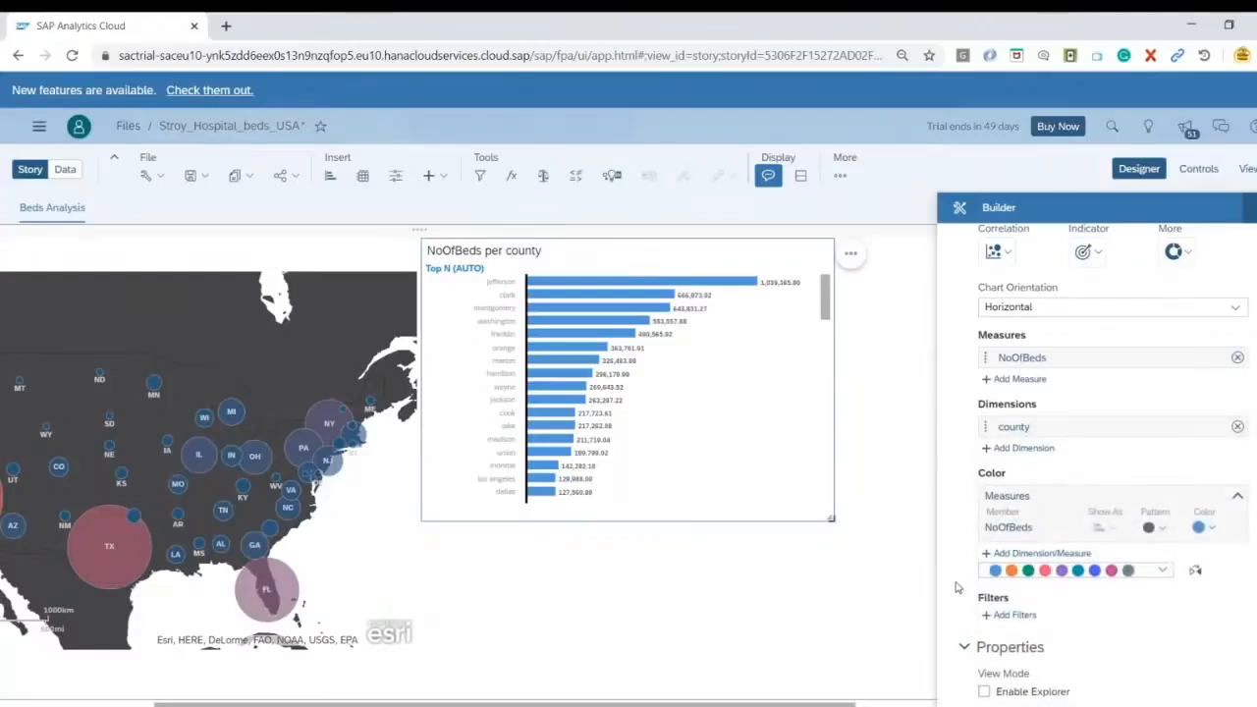
# Change the NoOfBeds bar color in the county chart from the default to orange.
pyautogui.click(1163, 571)
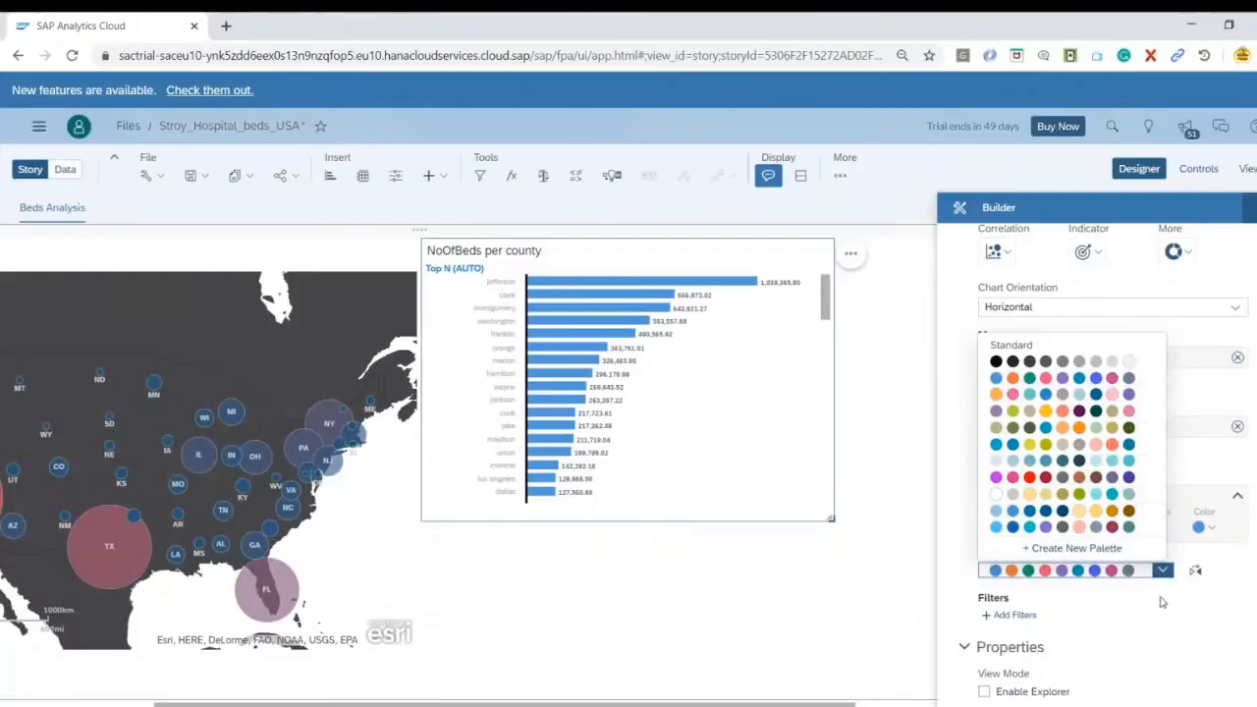
pyautogui.click(1192, 607)
pyautogui.click(1212, 530)
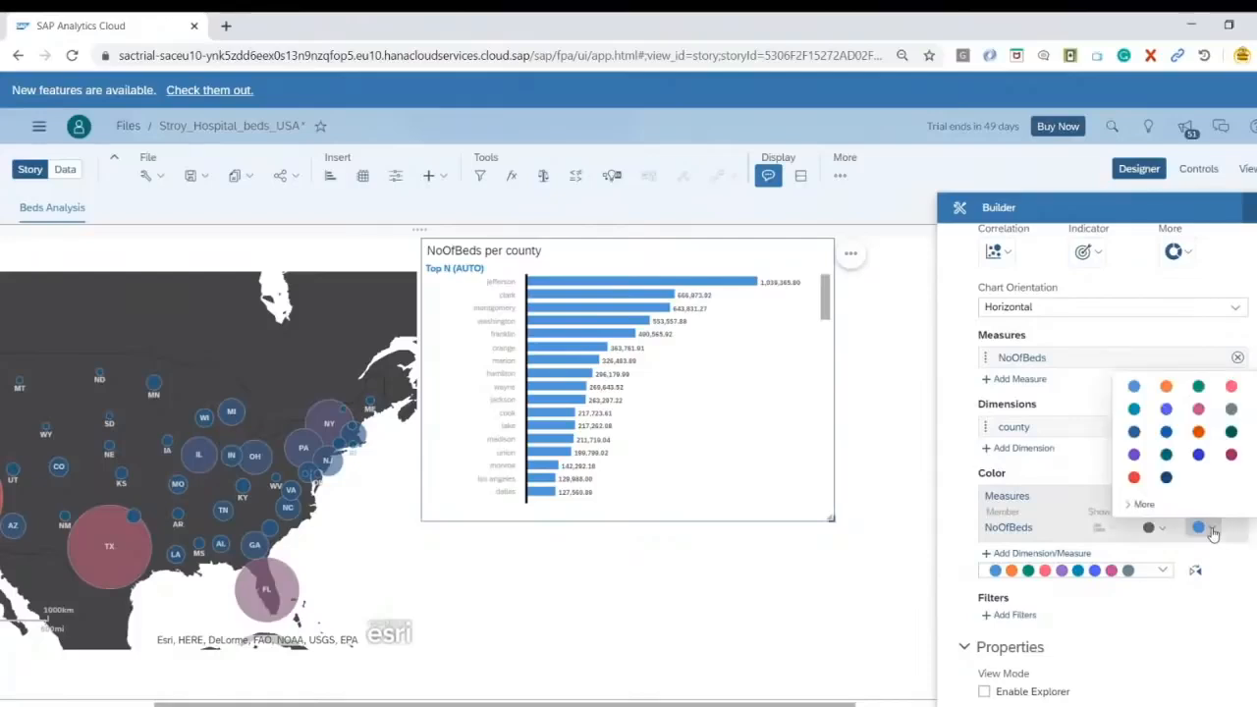
pyautogui.click(1166, 386)
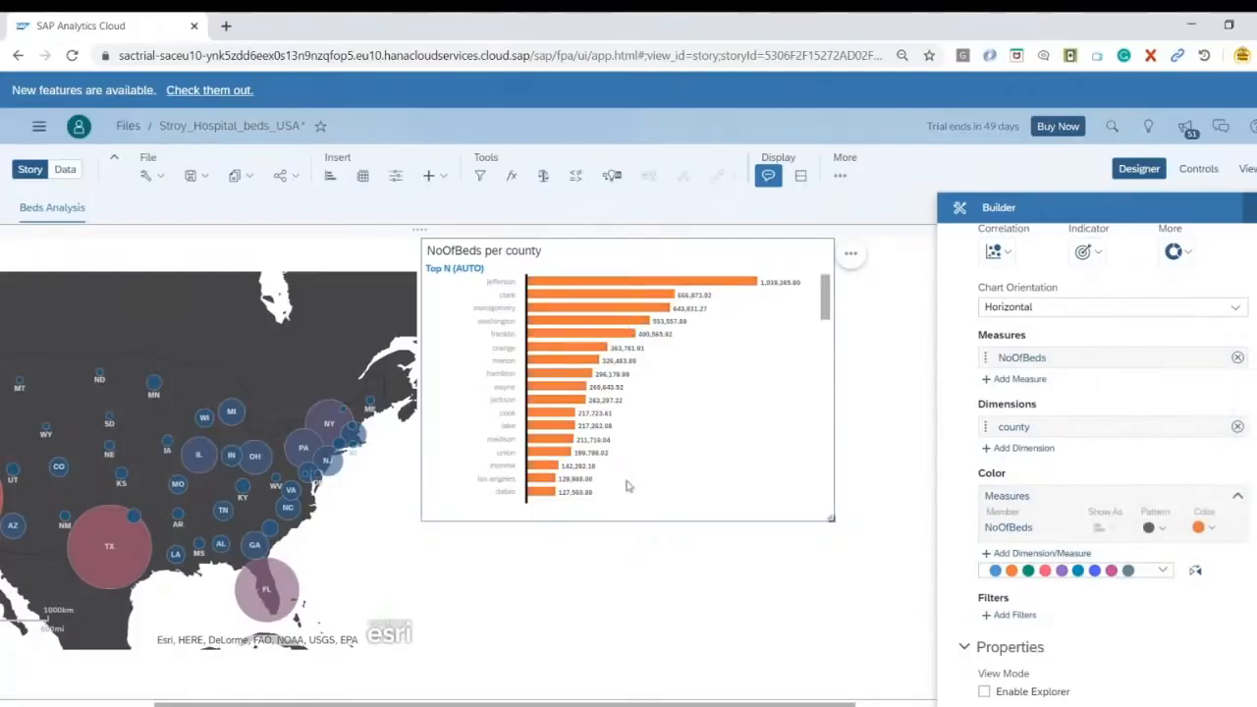
pyautogui.click(687, 633)
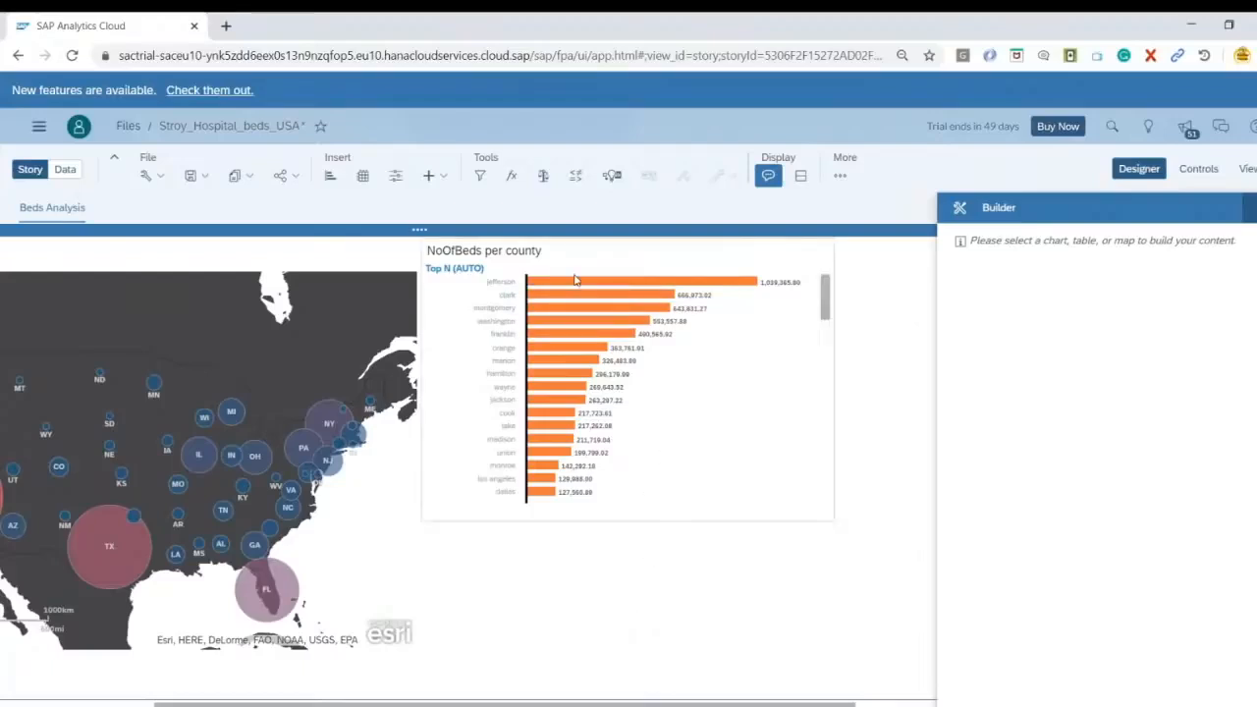
pyautogui.moveTo(603, 286)
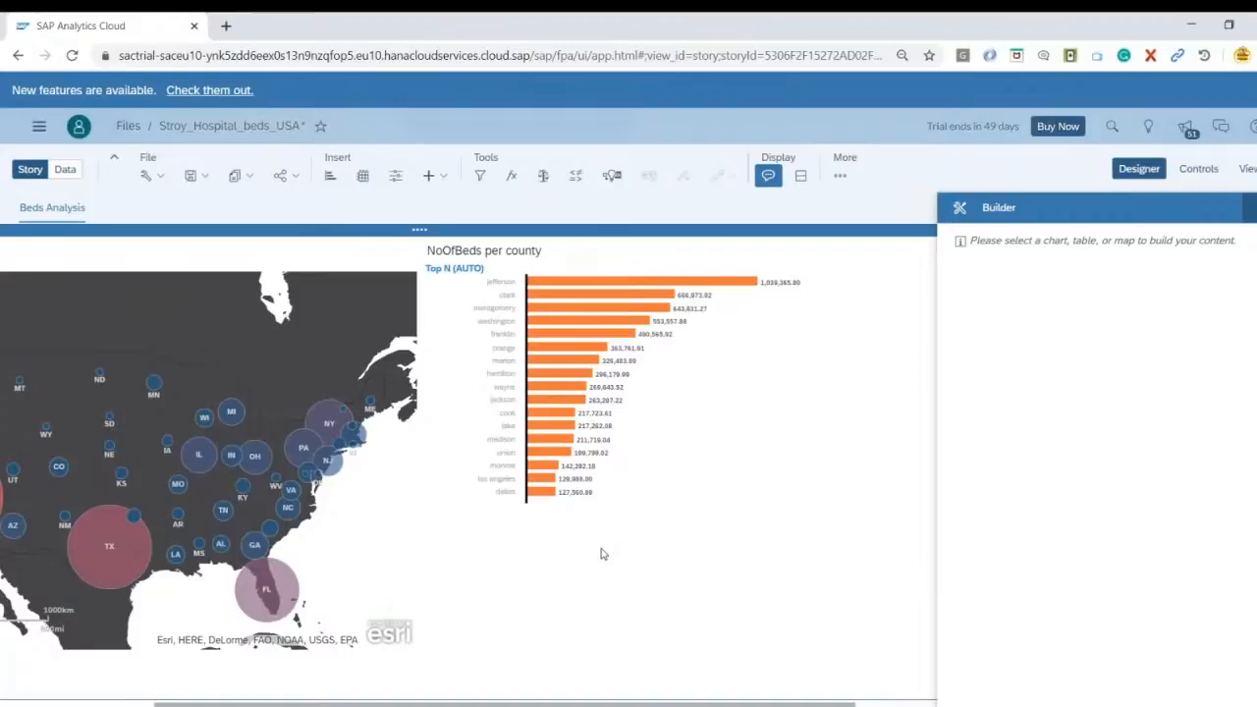
# Insert a pie chart below the bar chart with NoOfBeds as its measure.
pyautogui.click(328, 180)
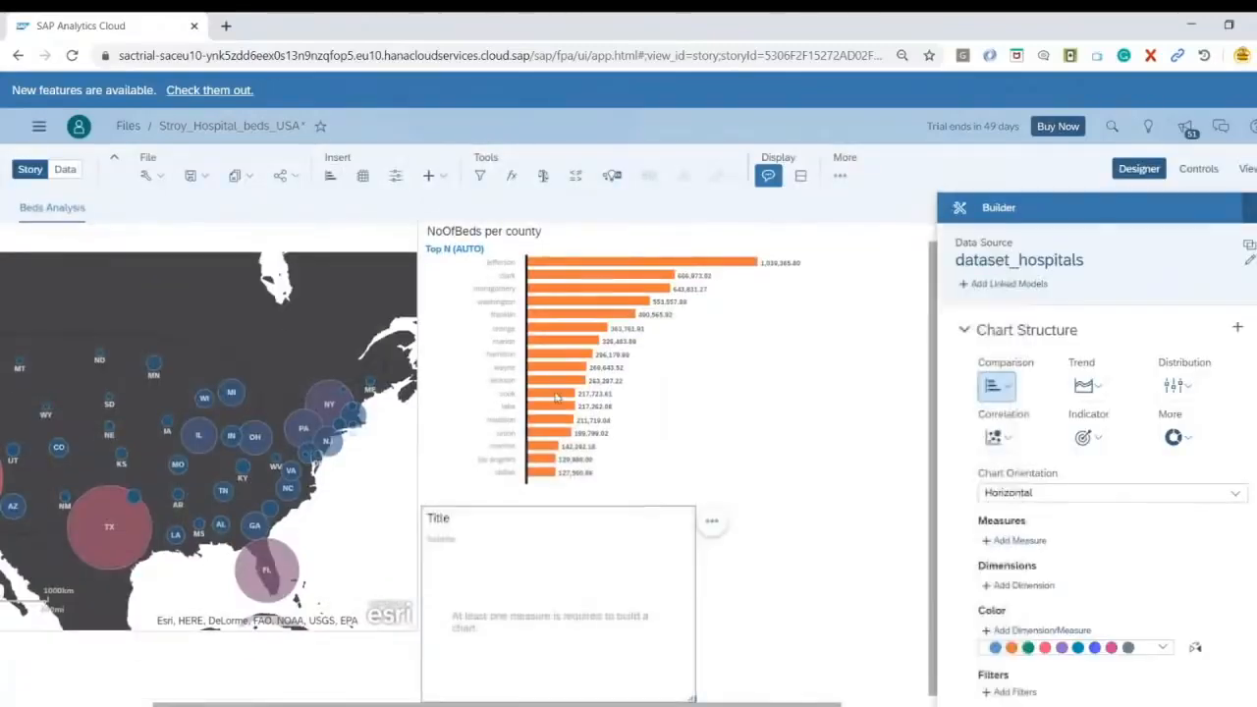
pyautogui.click(1177, 439)
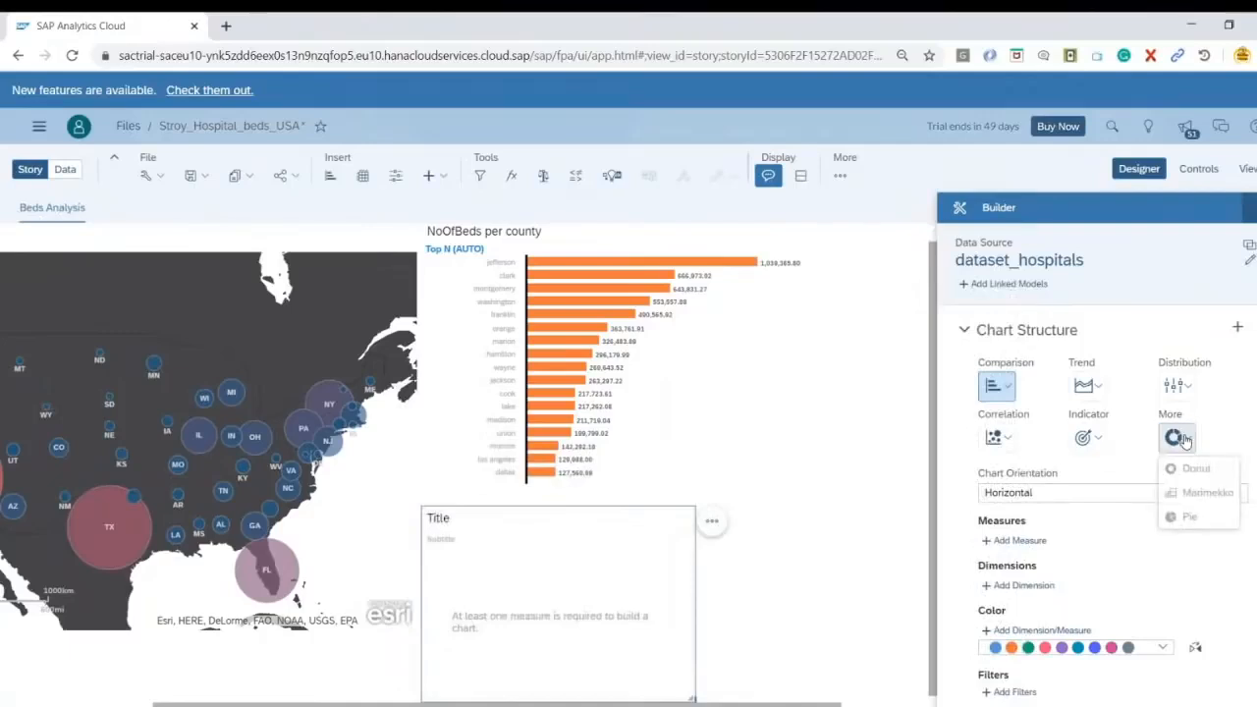
pyautogui.click(1190, 518)
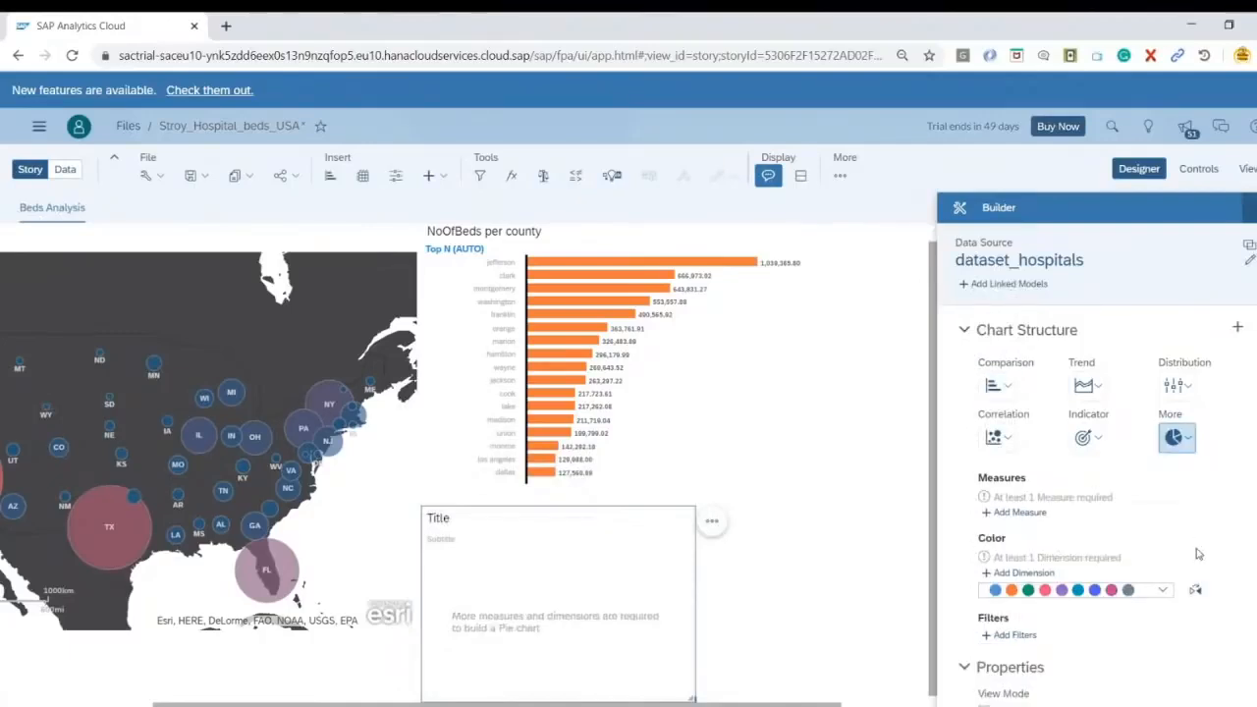
pyautogui.click(1031, 513)
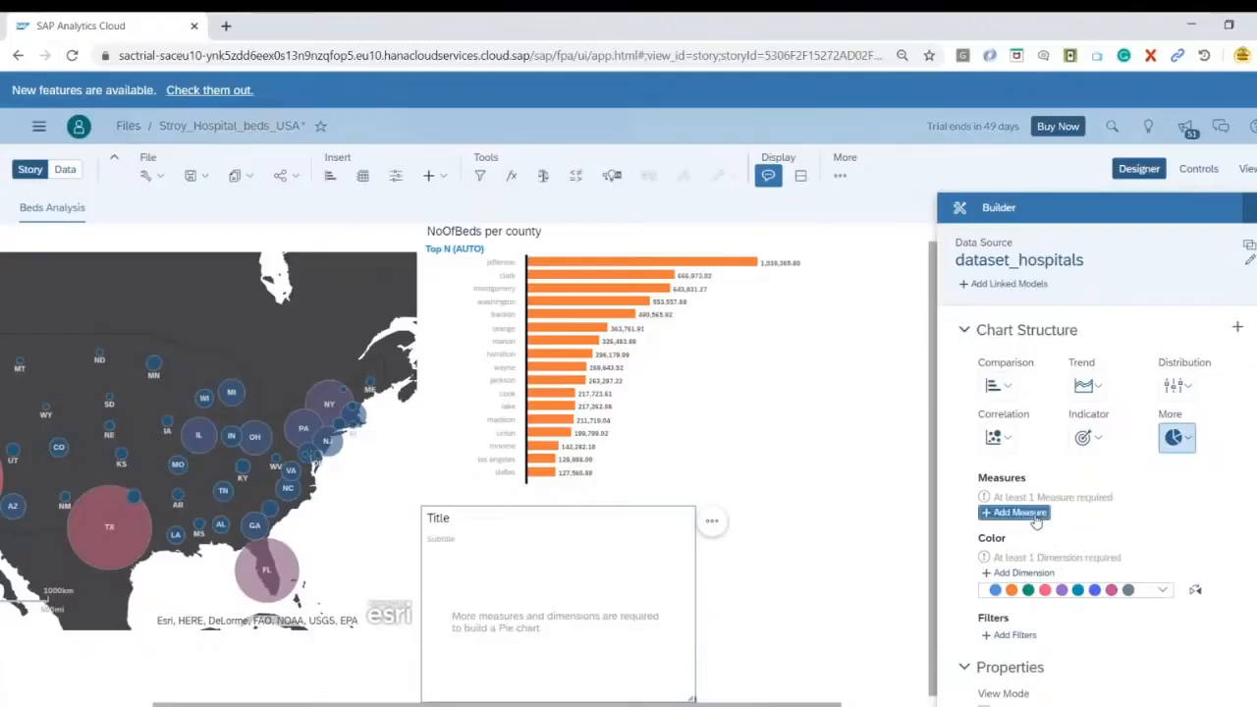
pyautogui.scroll(-1, 1119, 598)
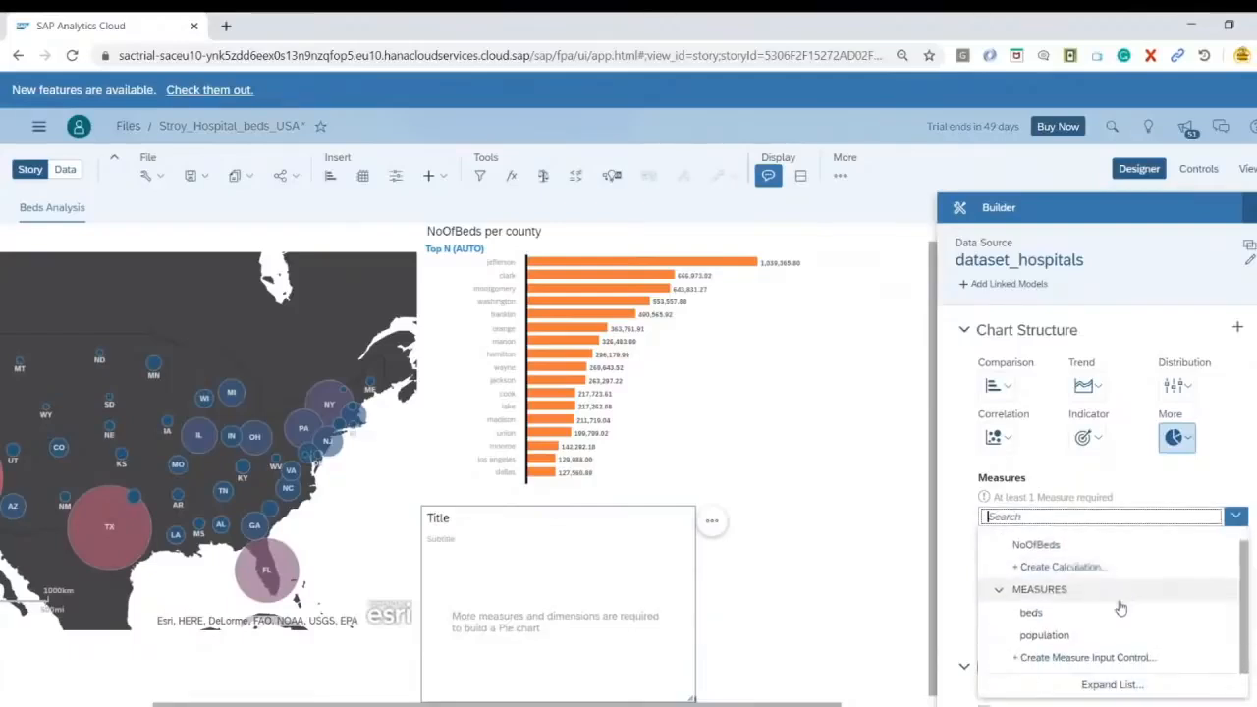
pyautogui.click(1048, 552)
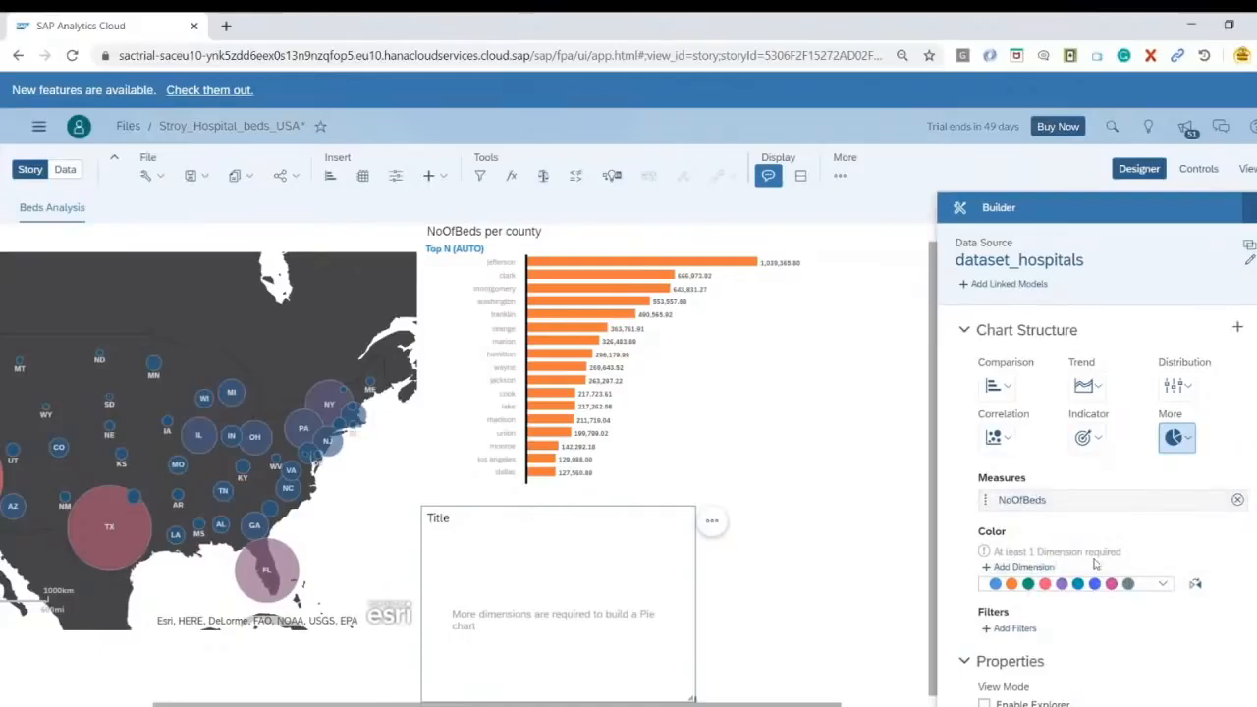
# Add type as the color dimension of the pie chart.
pyautogui.scroll(-1, 1166, 557)
pyautogui.scroll(-2, 1166, 557)
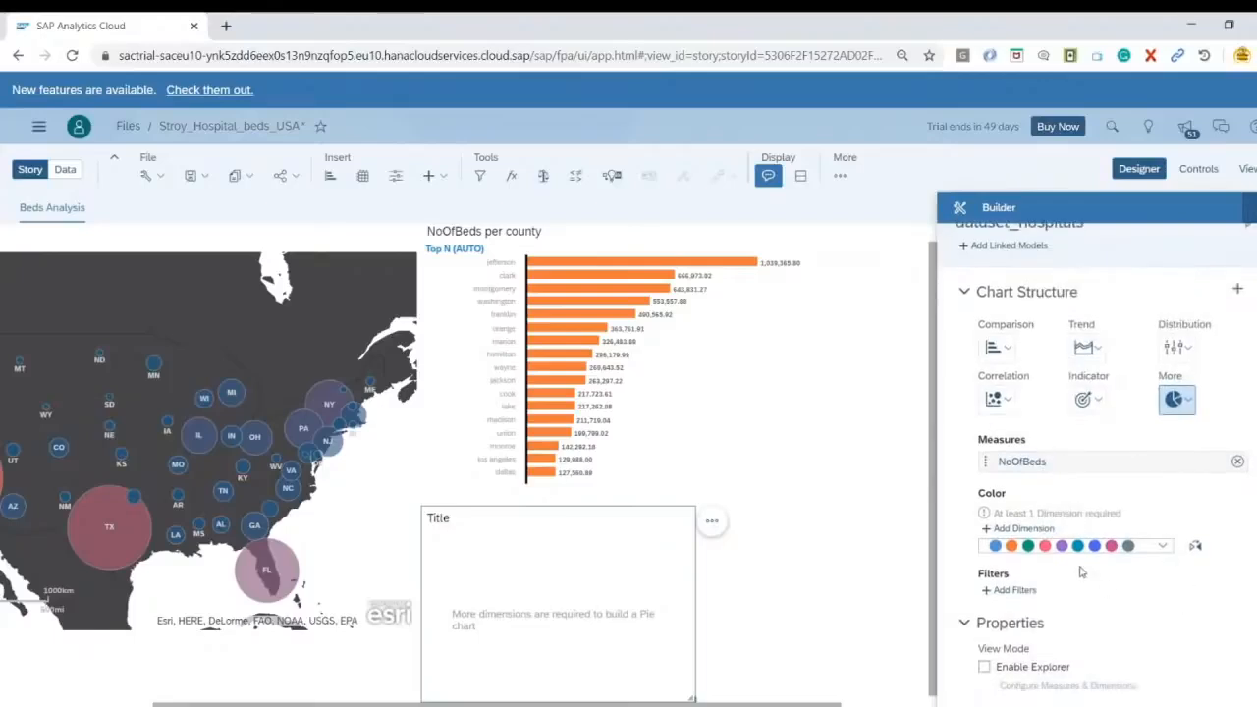
pyautogui.click(1017, 528)
pyautogui.scroll(-2, 1105, 643)
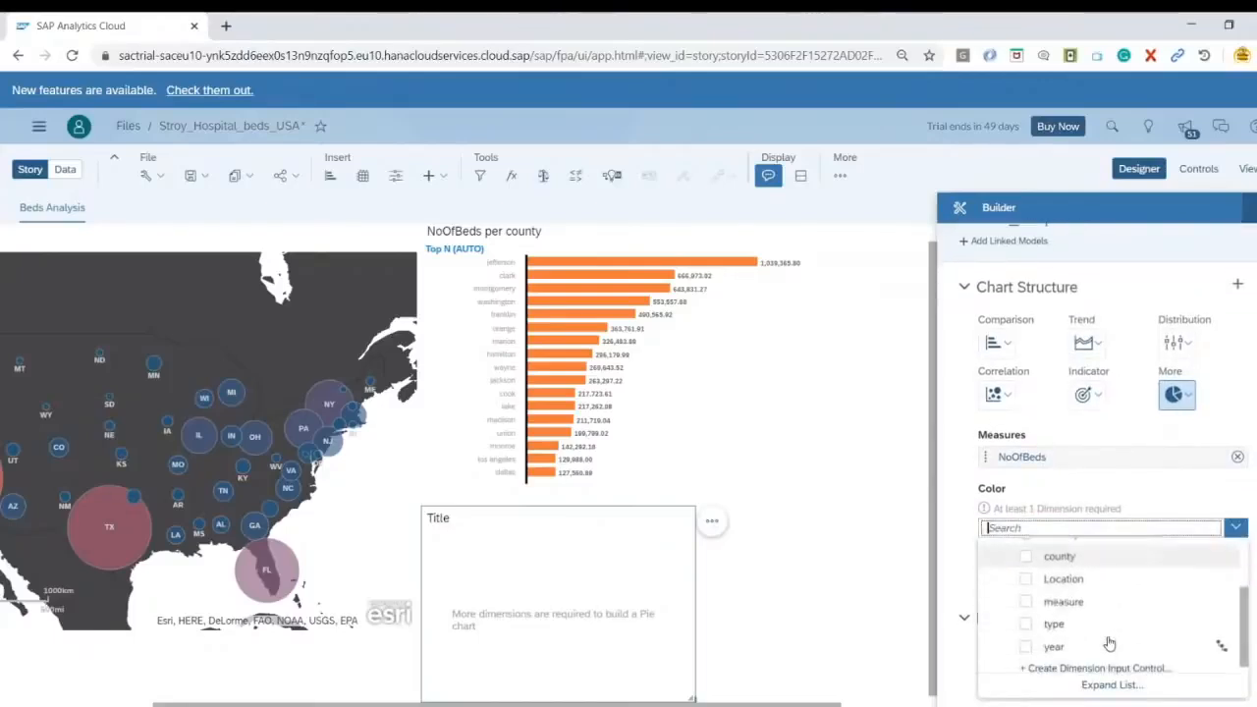
pyautogui.click(1025, 623)
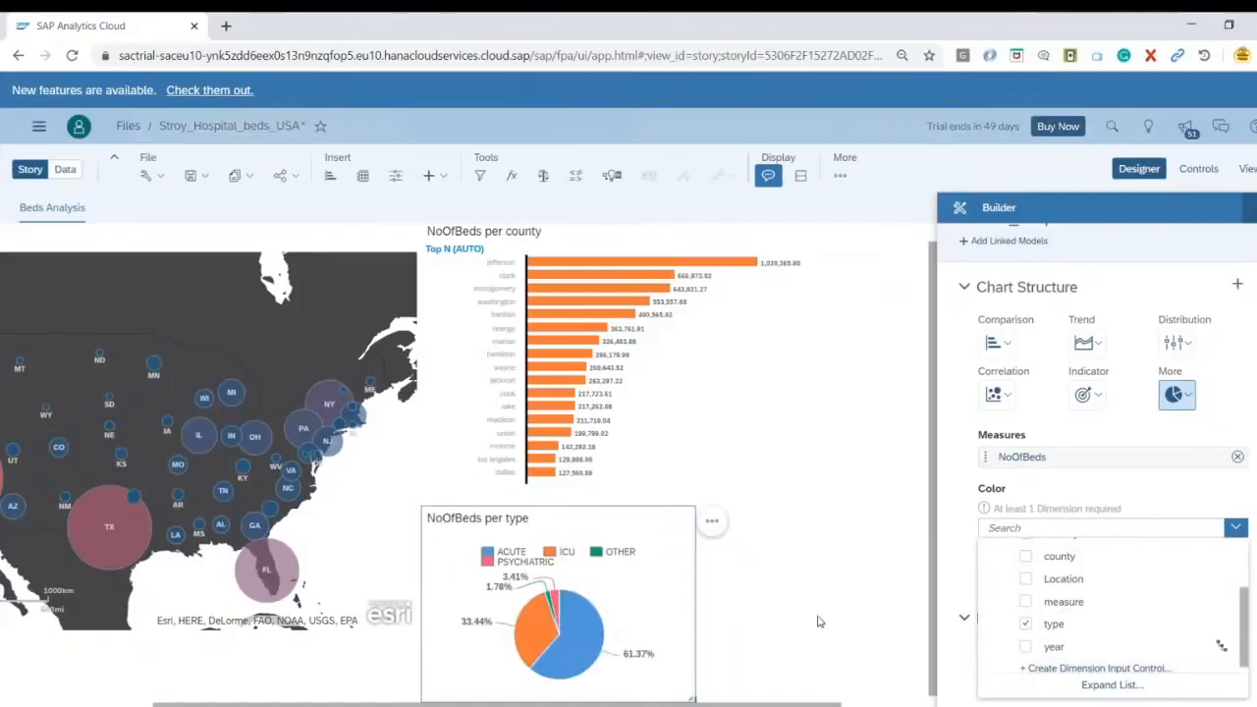
# Enlarge the NoOfBeds per type pie chart to match the width of the bar chart above it.
pyautogui.click(693, 700)
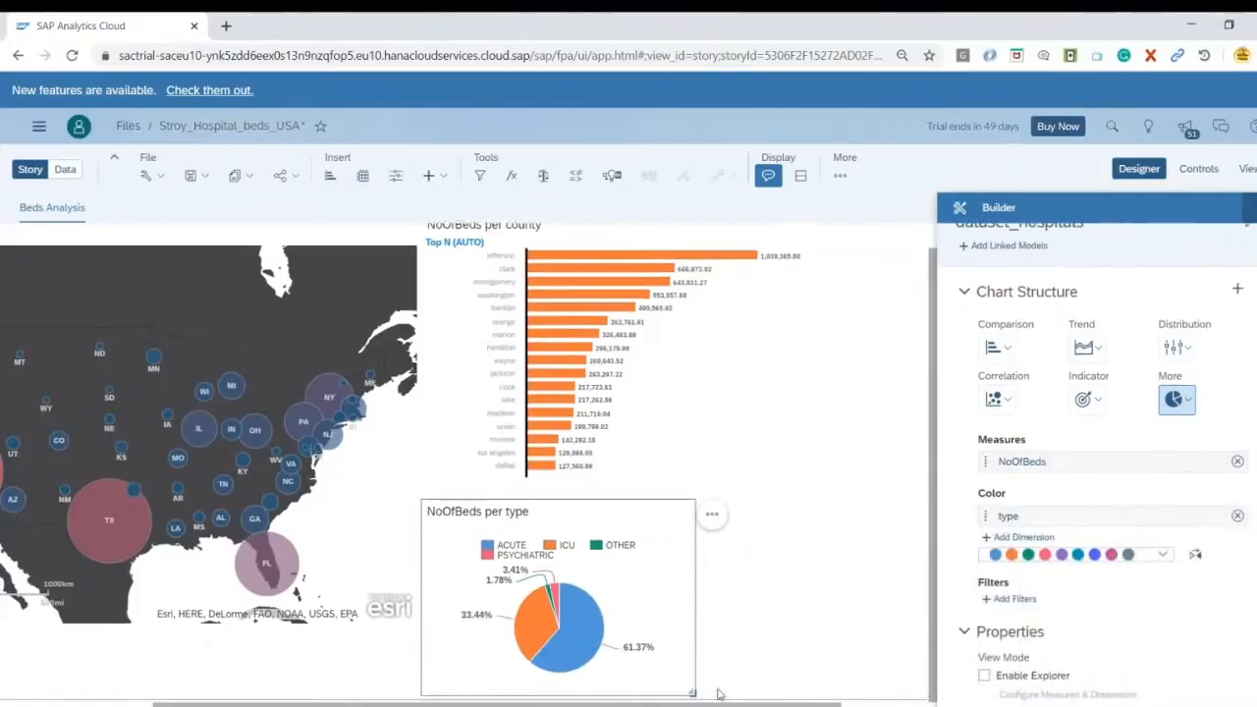
pyautogui.moveTo(693, 699); pyautogui.dragTo(835, 699)
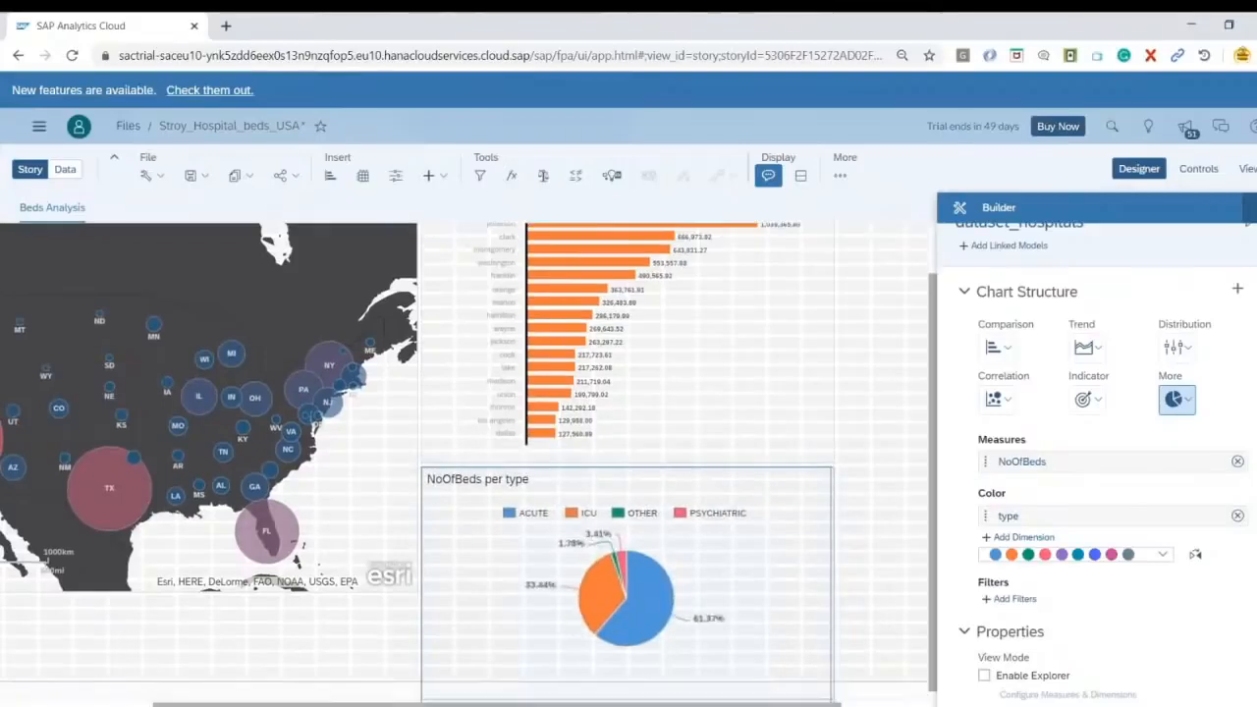
pyautogui.click(865, 616)
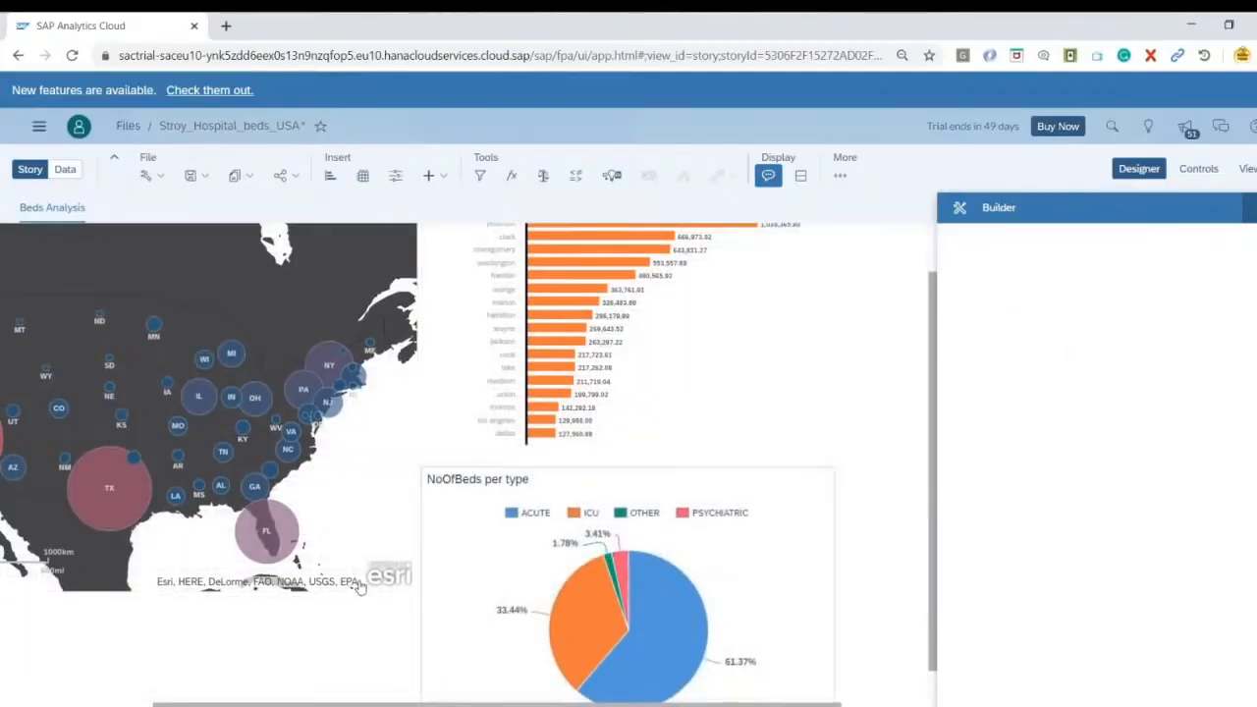
# Extend the map downward so its lower edge lines up with the bottom of the pie chart.
pyautogui.click(191, 589)
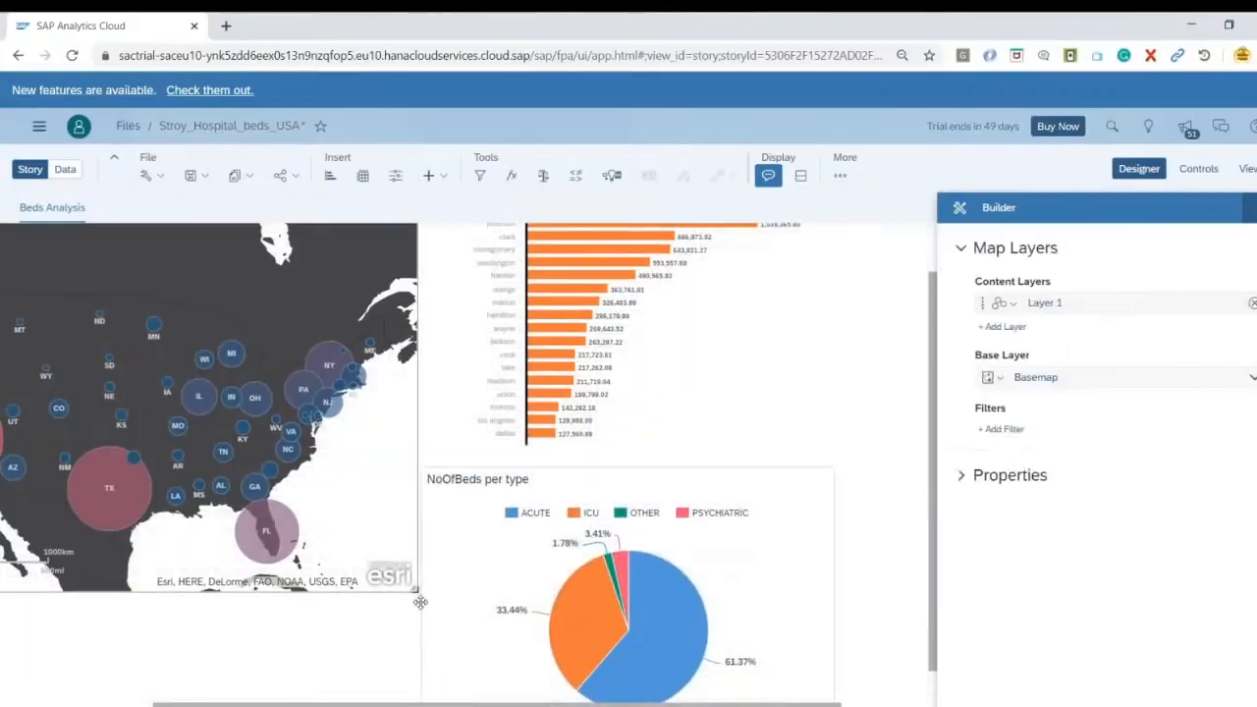
pyautogui.moveTo(416, 591); pyautogui.dragTo(416, 703)
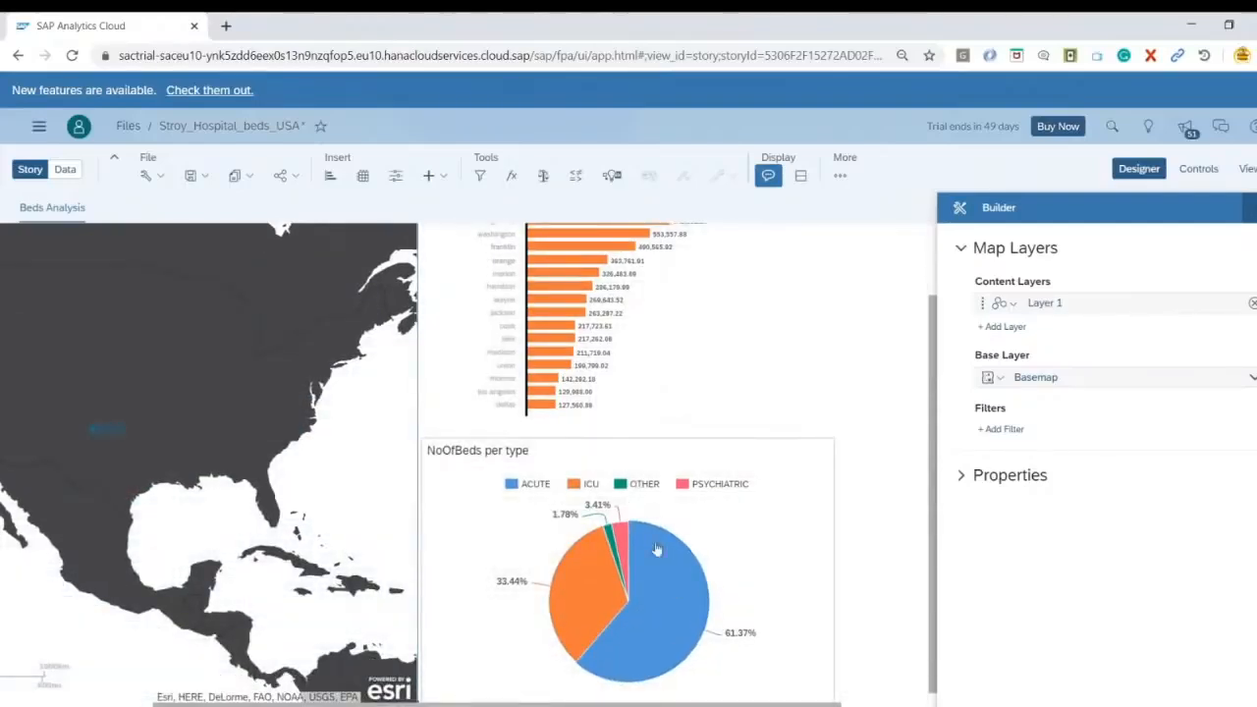
pyautogui.moveTo(666, 543)
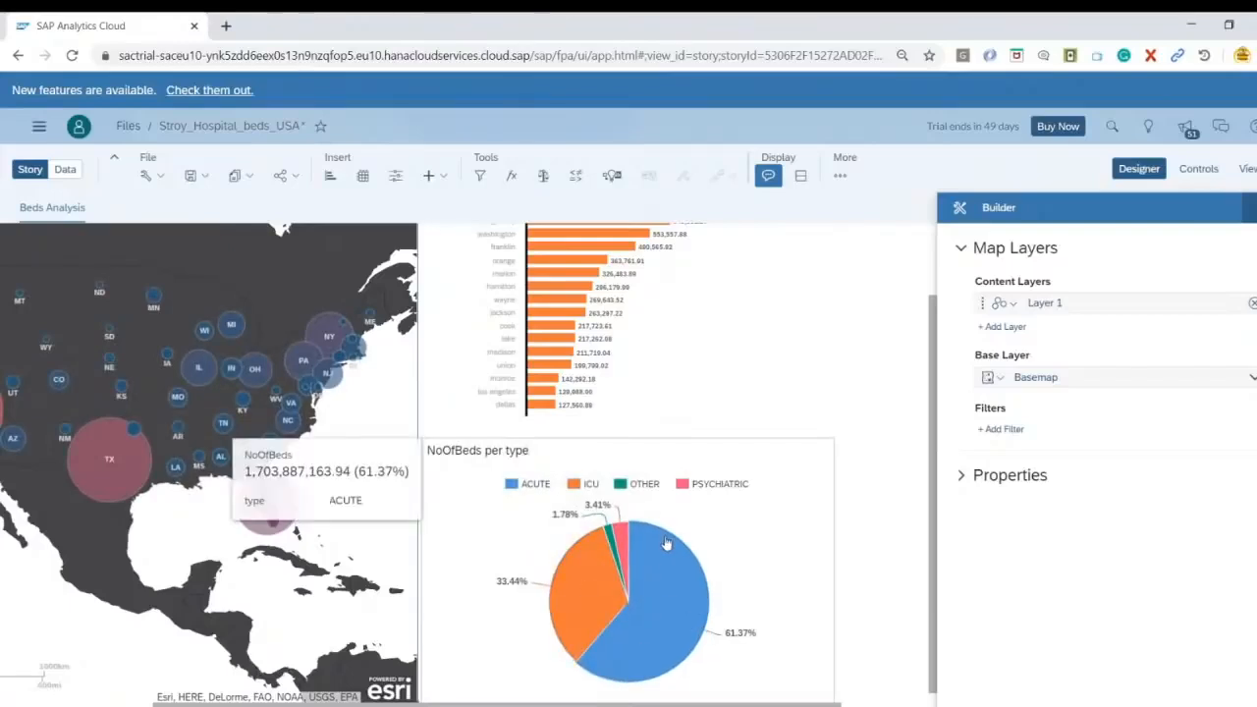
pyautogui.scroll(1, 666, 540)
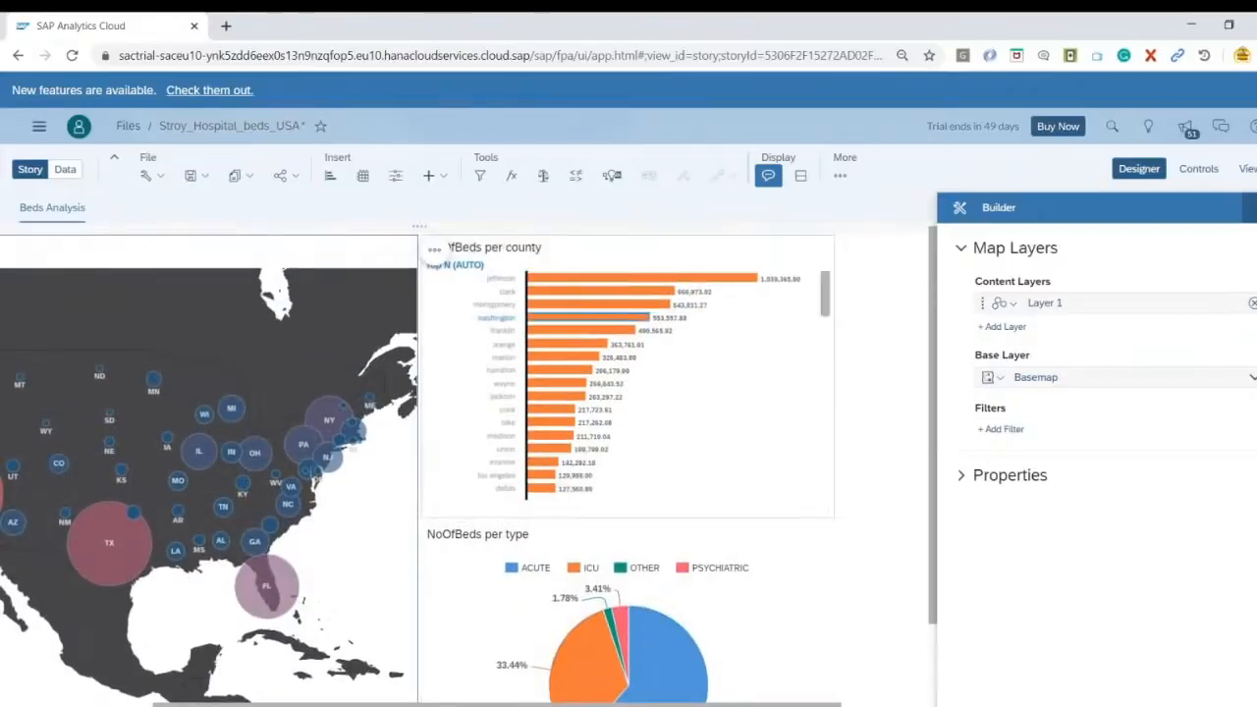
pyautogui.scroll(-1, 809, 523)
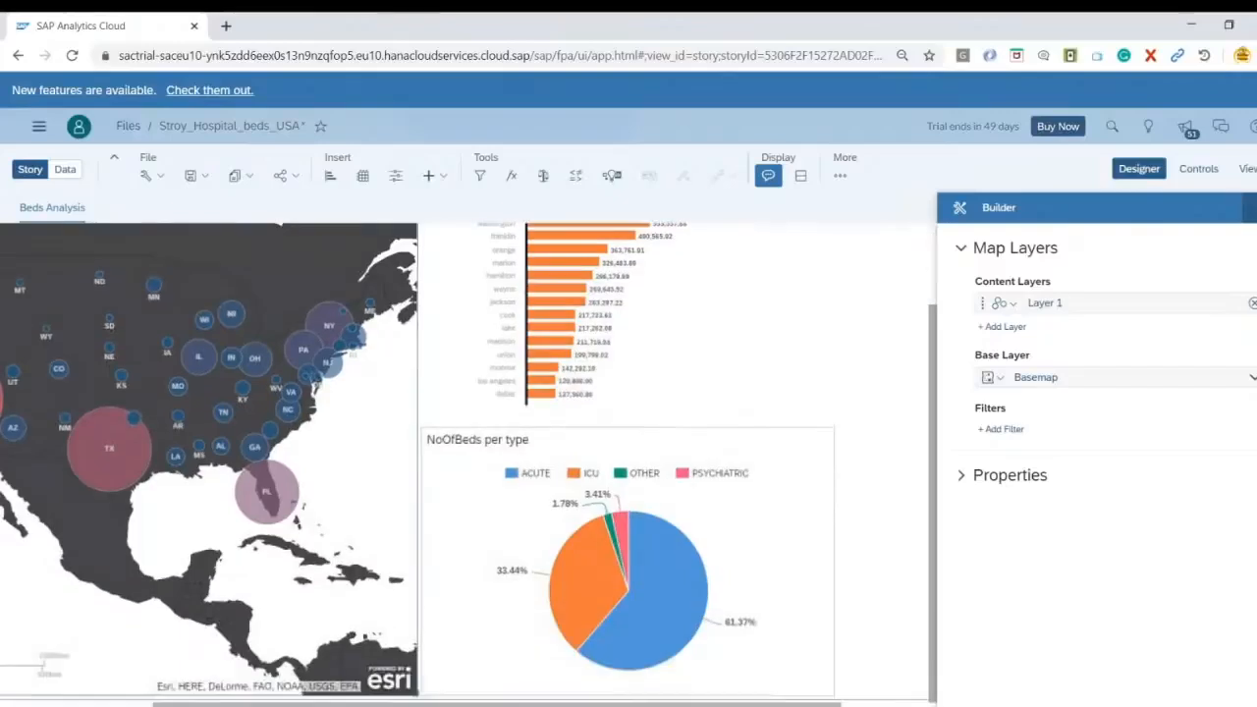
pyautogui.moveTo(694, 675)
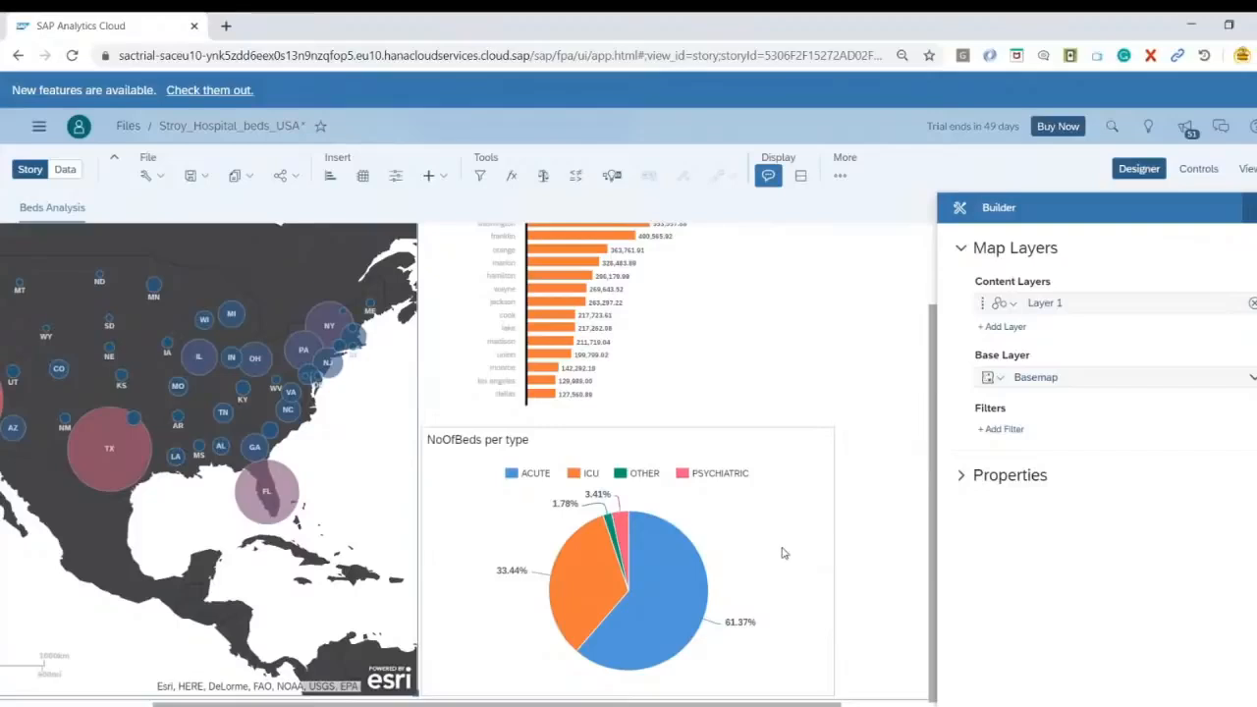
pyautogui.moveTo(682, 604)
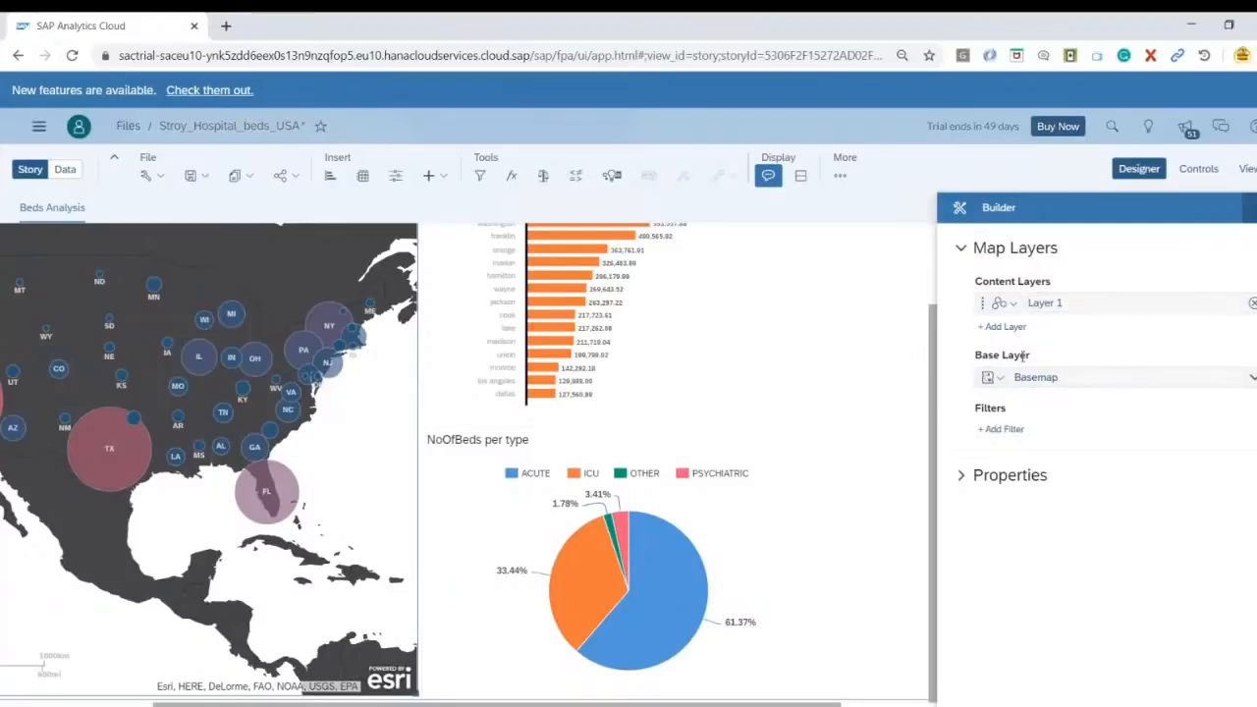
# Add a trellis by year to the pie chart and set the year hierarchy to Level 2.
pyautogui.click(791, 497)
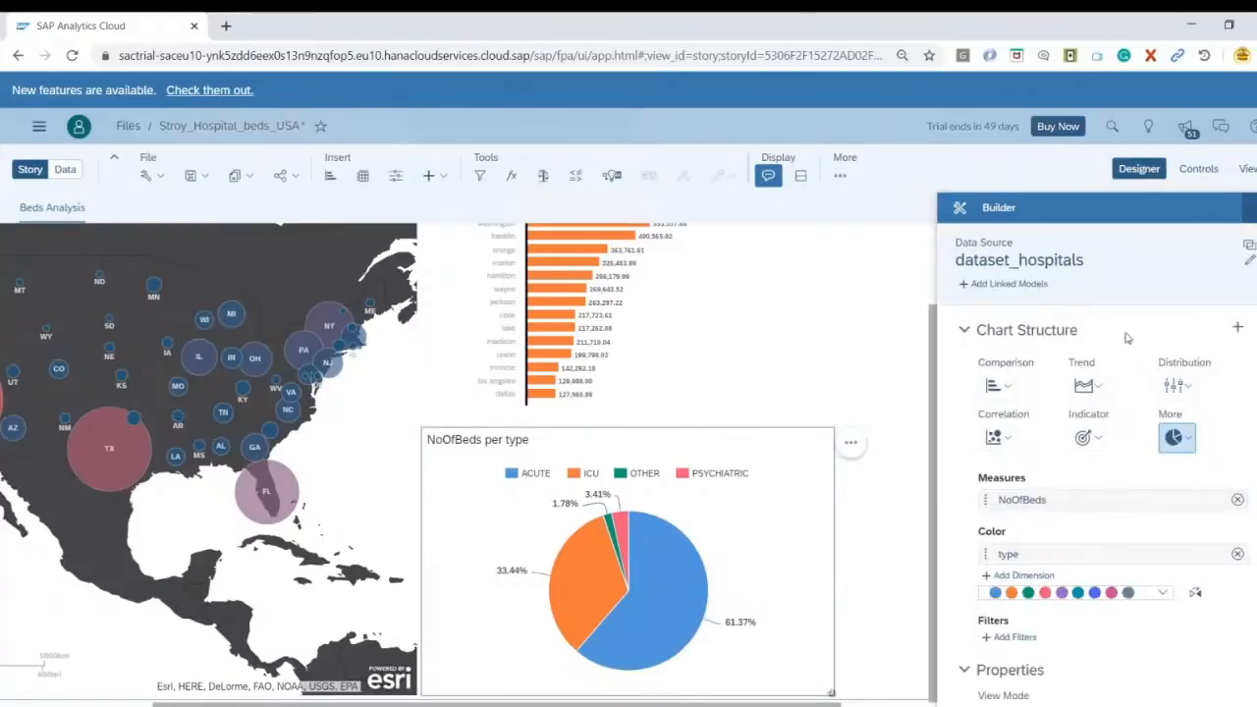
pyautogui.click(1236, 327)
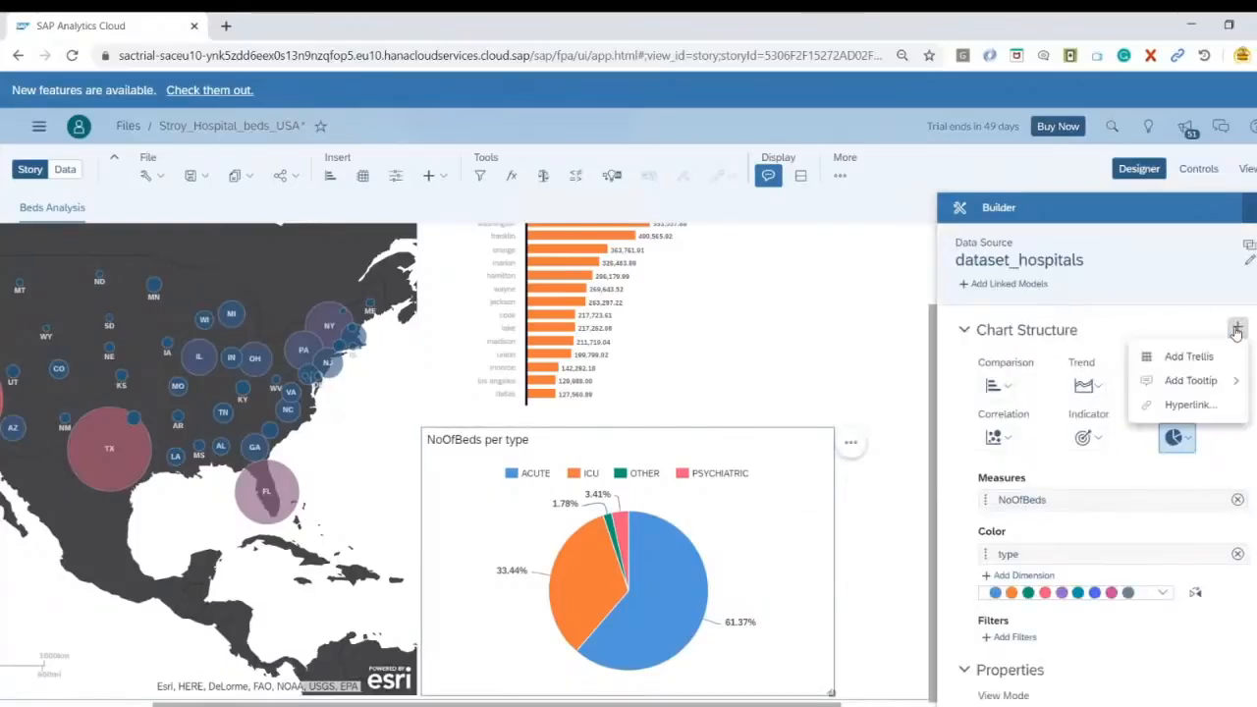
pyautogui.click(1193, 358)
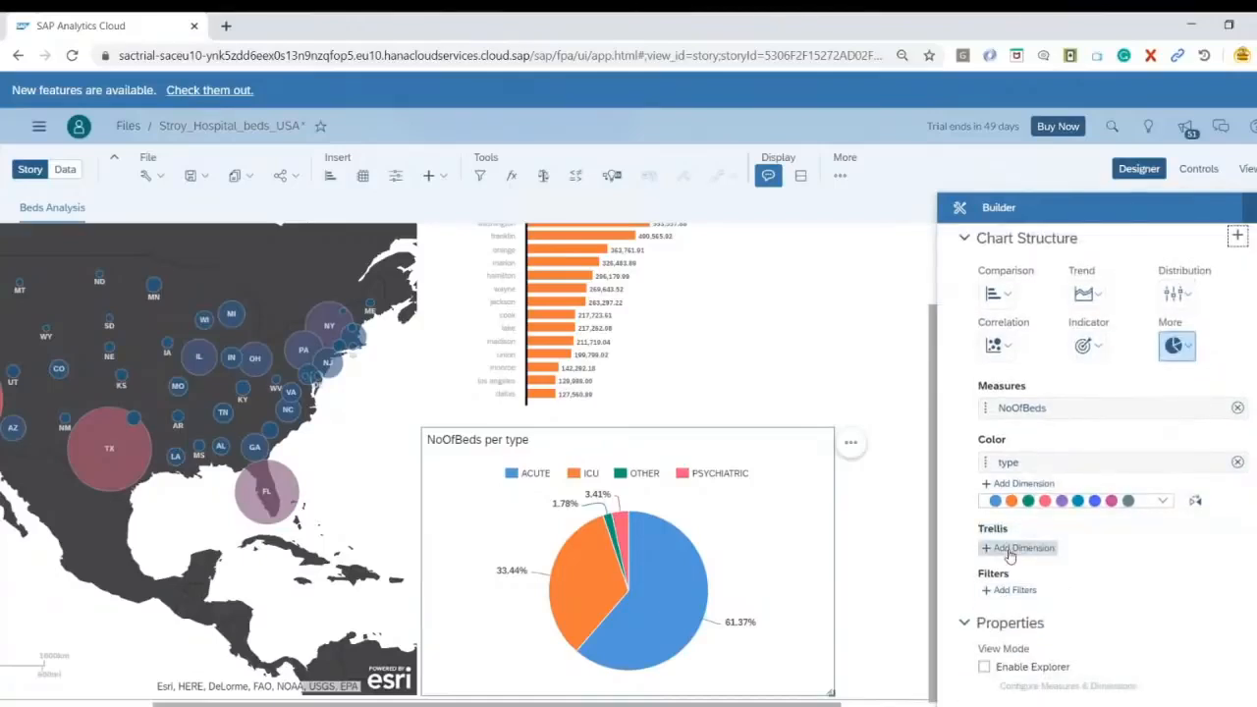
pyautogui.click(1012, 549)
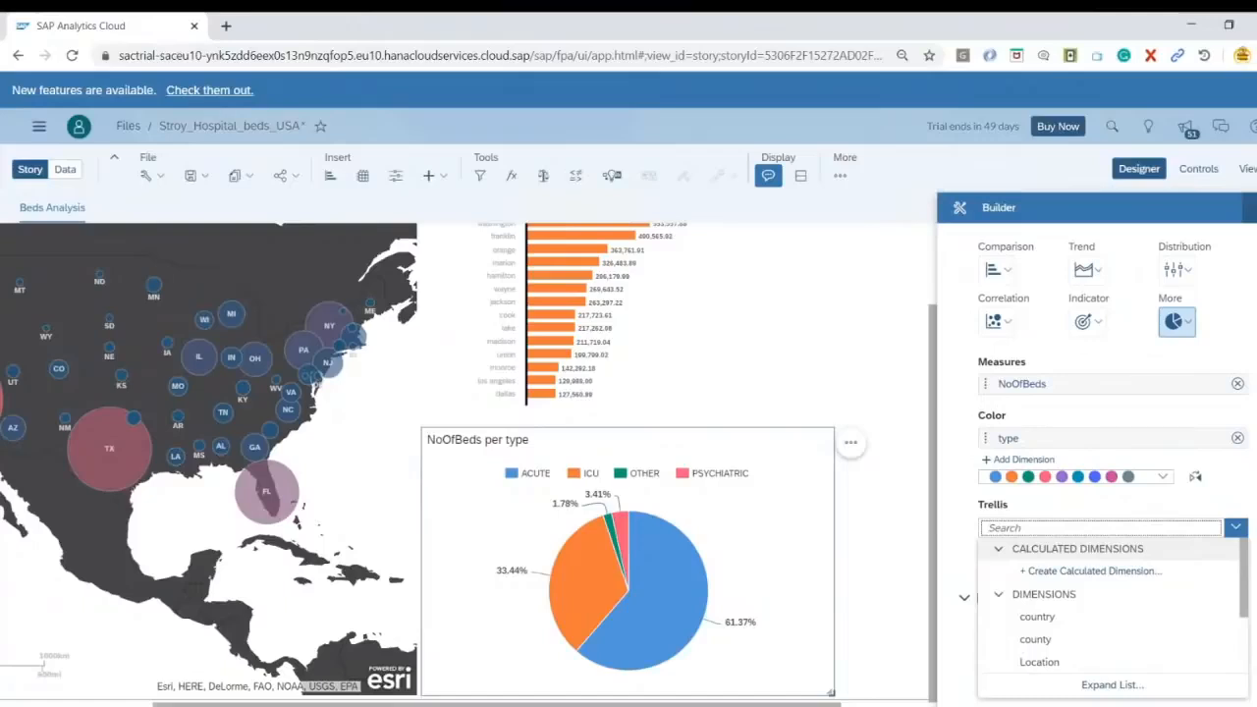
pyautogui.scroll(-3, 1093, 628)
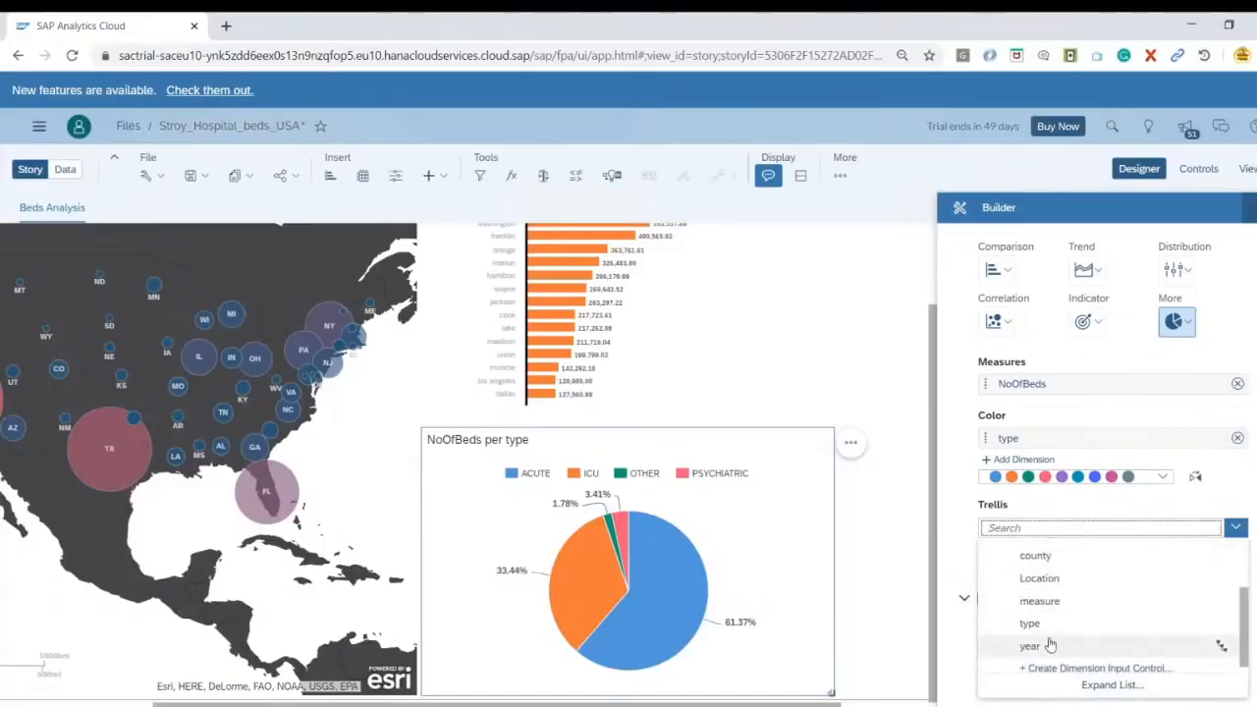
pyautogui.click(1197, 648)
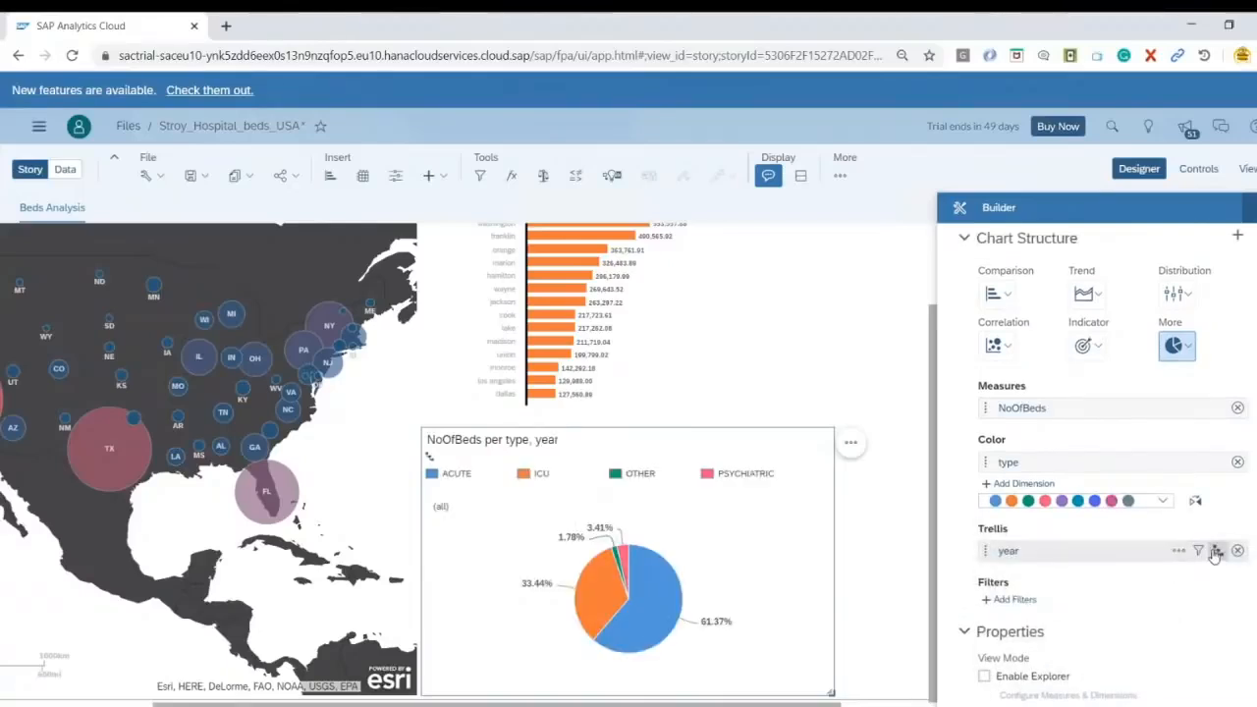
pyautogui.click(1217, 551)
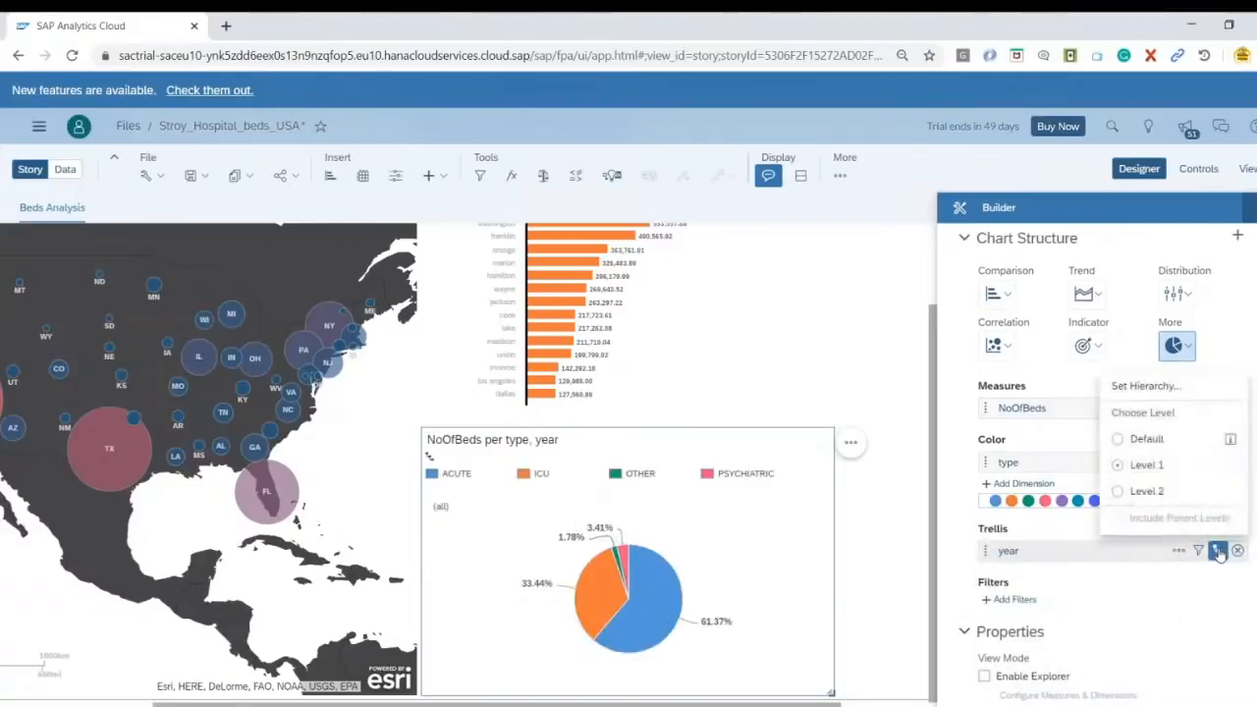
pyautogui.click(1147, 491)
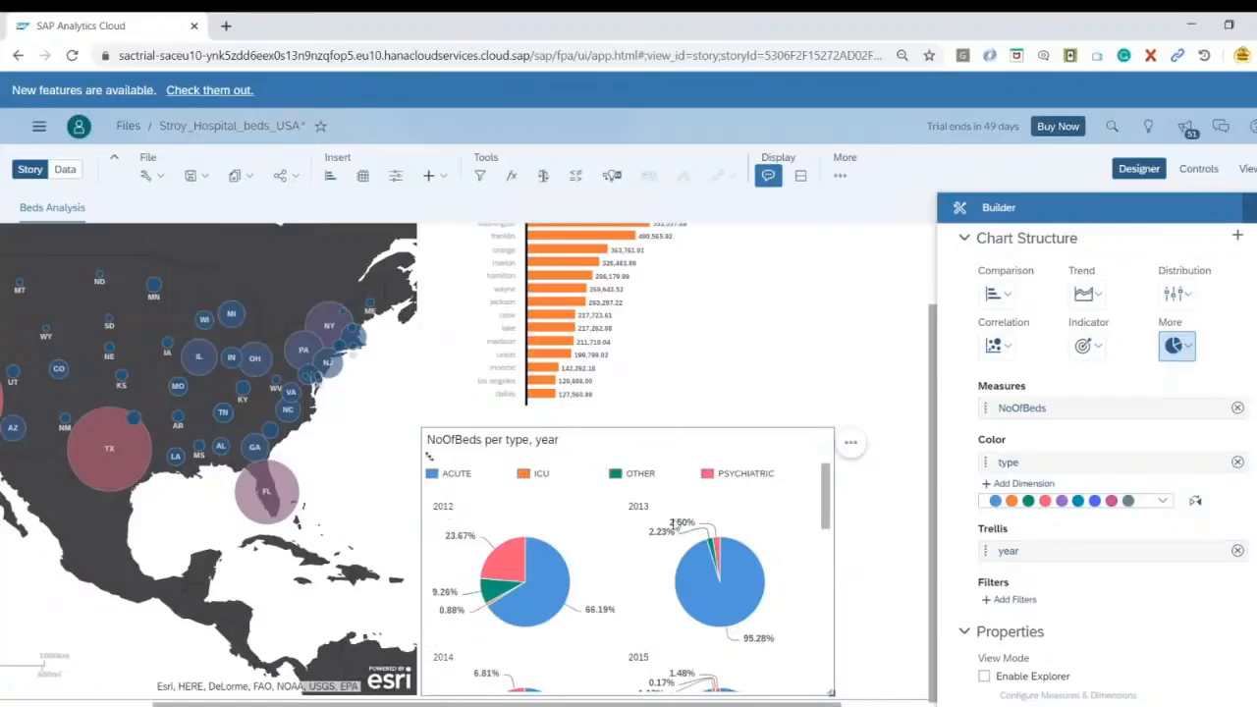
# Widen the trellised pie chart to fit three pies per row and stretch the county bar chart to the same width.
pyautogui.moveTo(826, 487)
pyautogui.mouseDown()
pyautogui.moveTo(813, 656)
pyautogui.moveTo(820, 479)
pyautogui.moveTo(840, 661)
pyautogui.moveTo(835, 477)
pyautogui.mouseUp()
pyautogui.moveTo(835, 694); pyautogui.dragTo(895, 703)
pyautogui.click(706, 362)
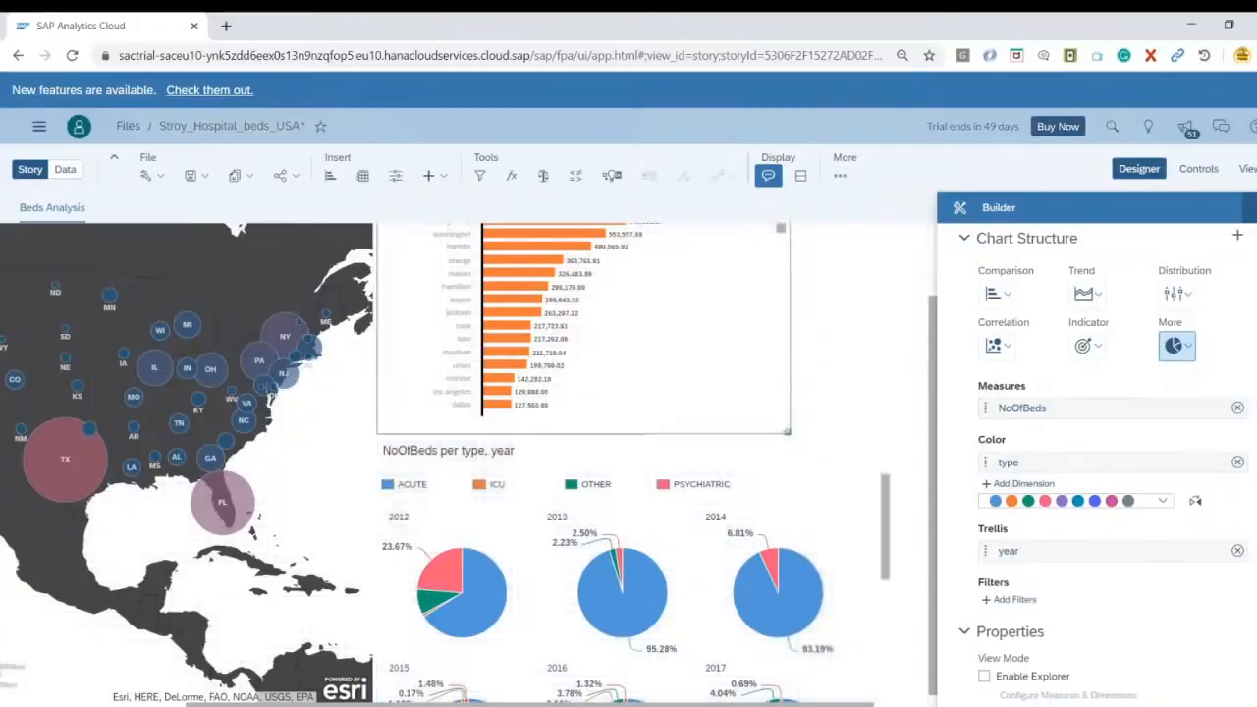
pyautogui.moveTo(821, 430); pyautogui.dragTo(892, 434)
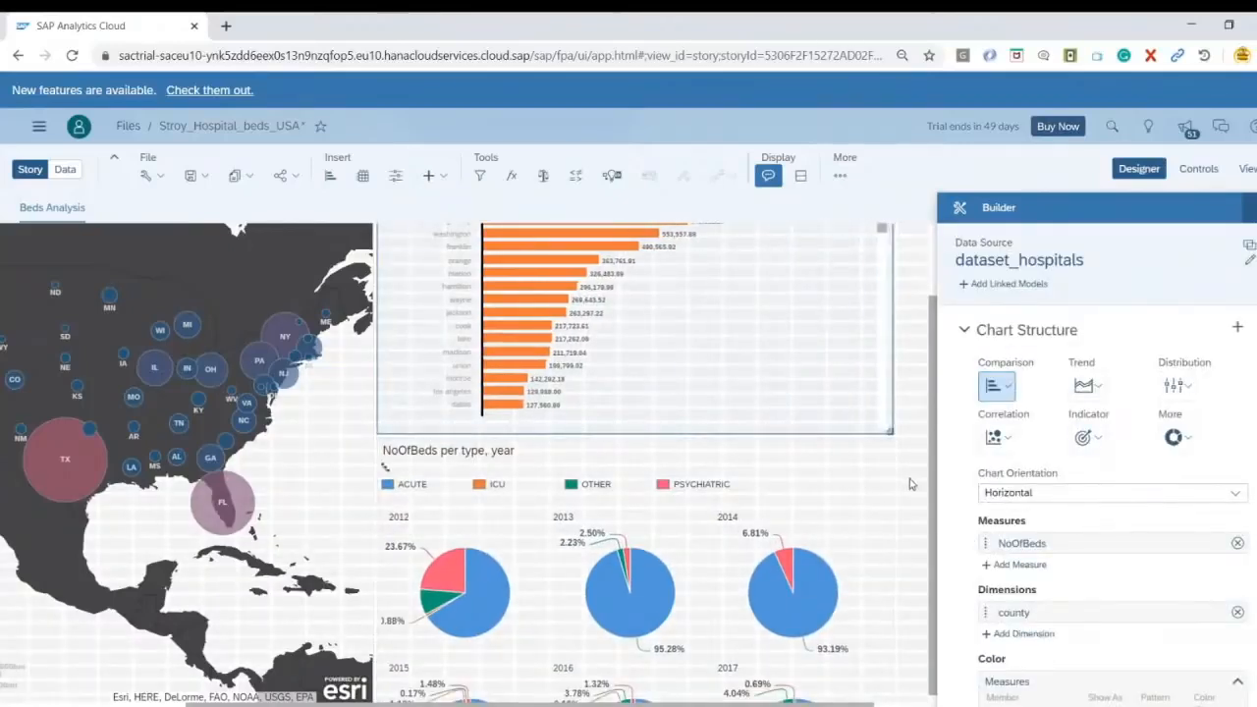
pyautogui.click(912, 482)
pyautogui.scroll(-1, 894, 546)
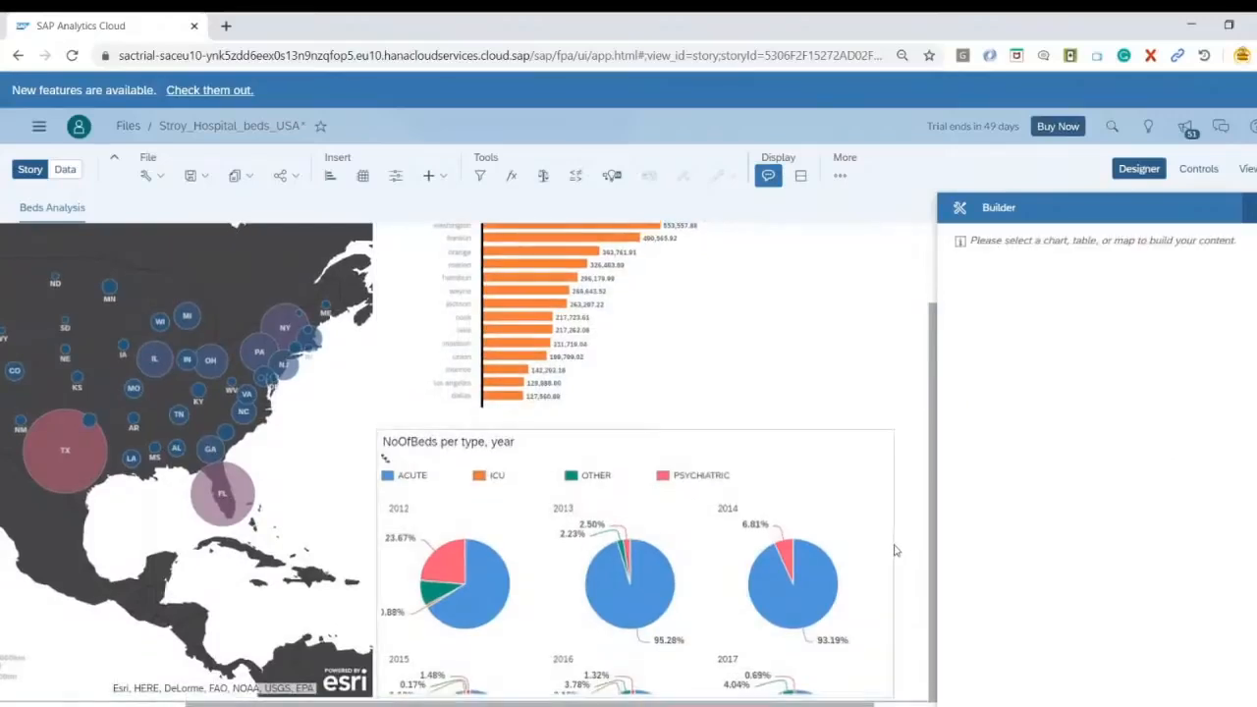
# Set the map's linked analysis to only selected widgets, connecting NoOfBeds per county with filter on data point selection enabled.
pyautogui.scroll(1, 905, 440)
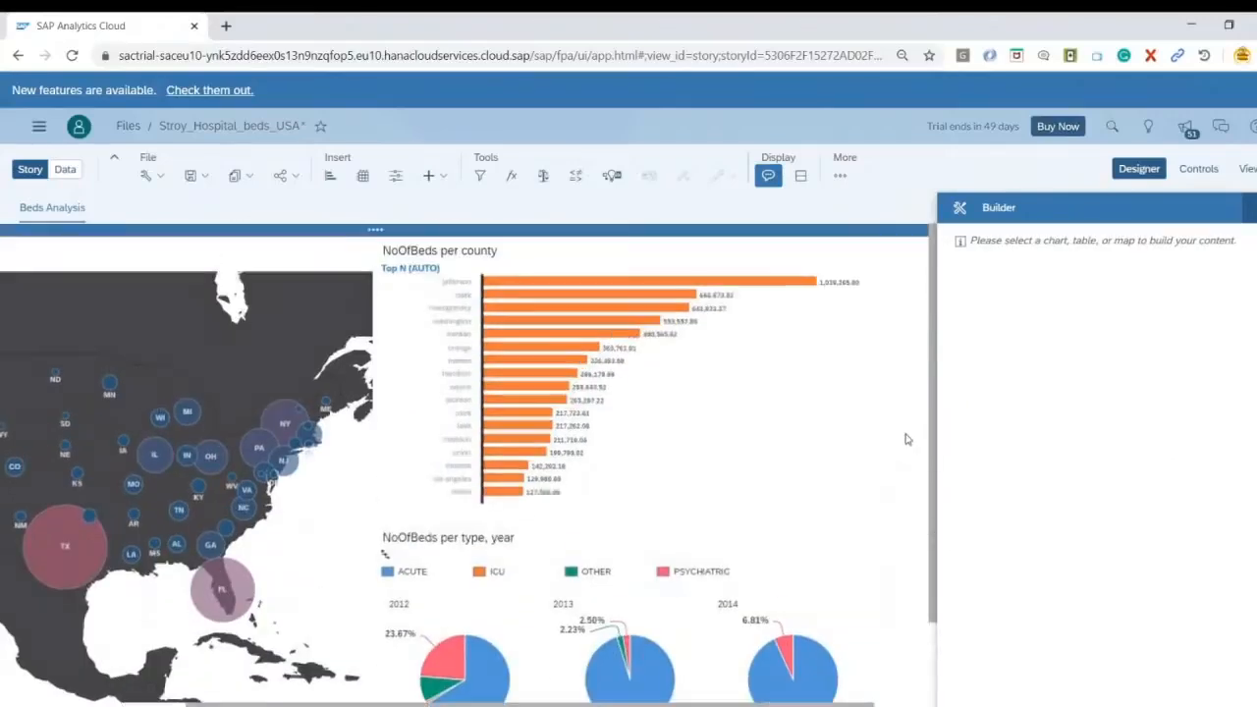
pyautogui.click(496, 701)
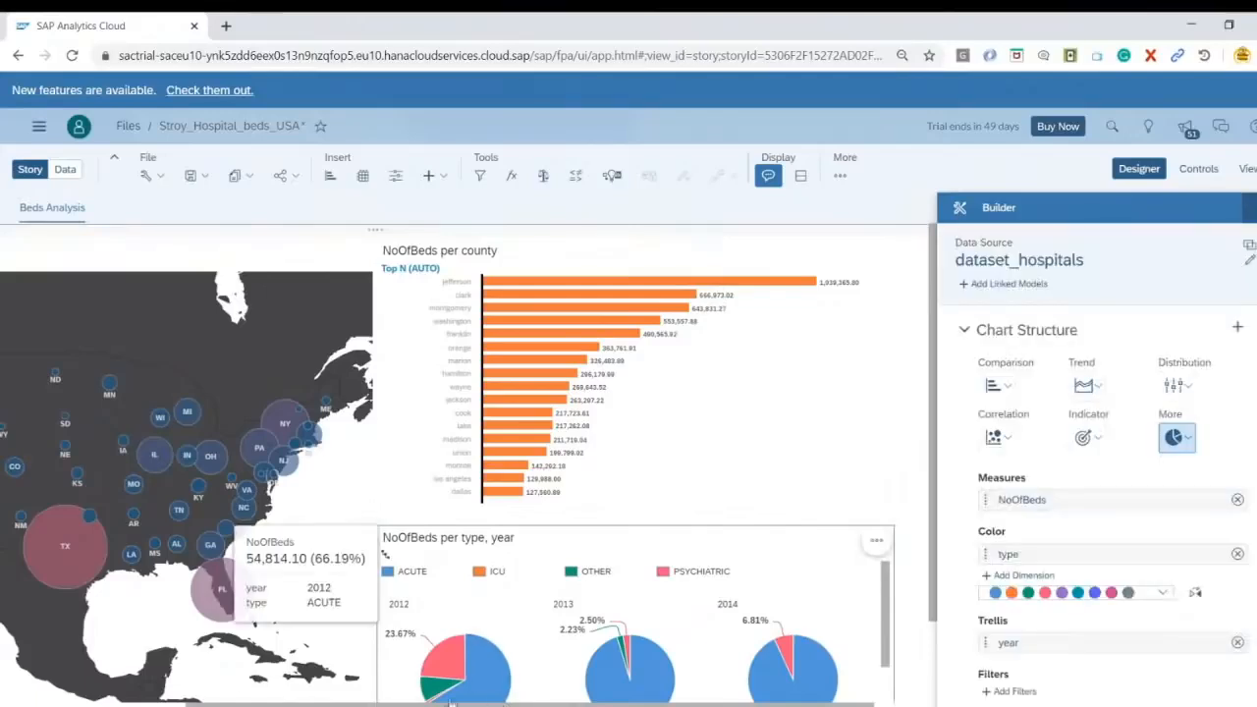
pyautogui.moveTo(450, 703); pyautogui.dragTo(19, 698)
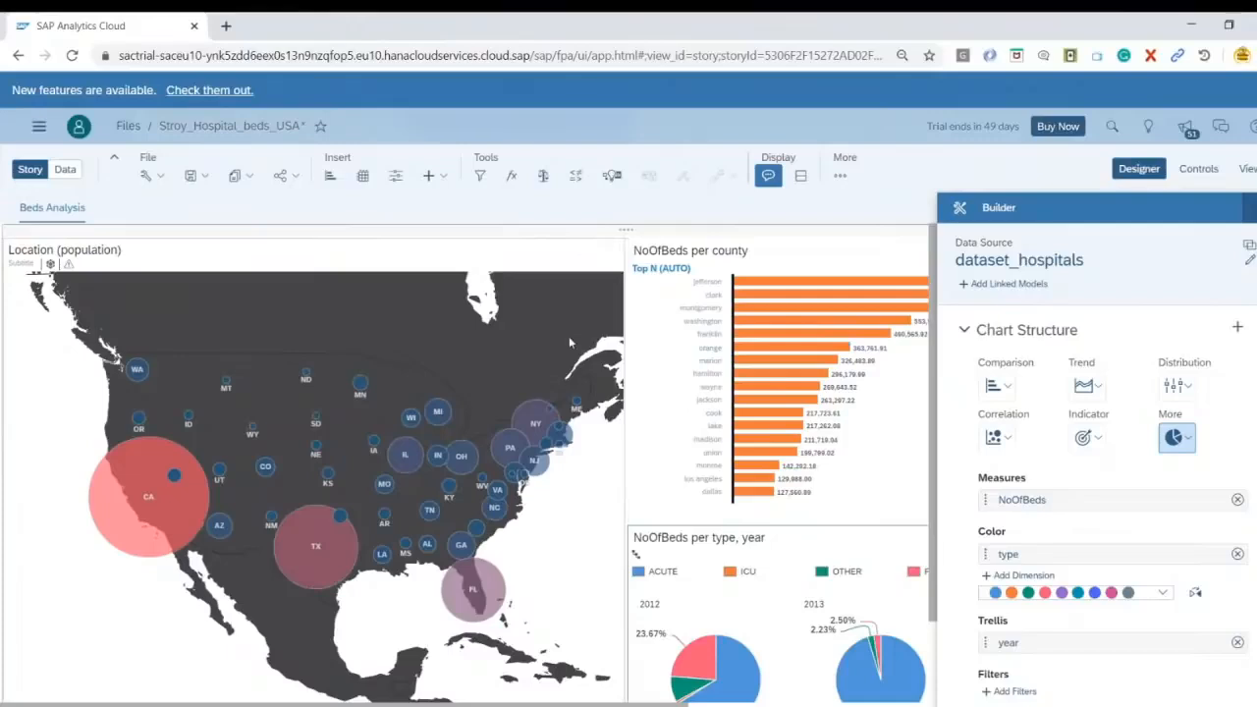
pyautogui.click(607, 250)
pyautogui.click(641, 254)
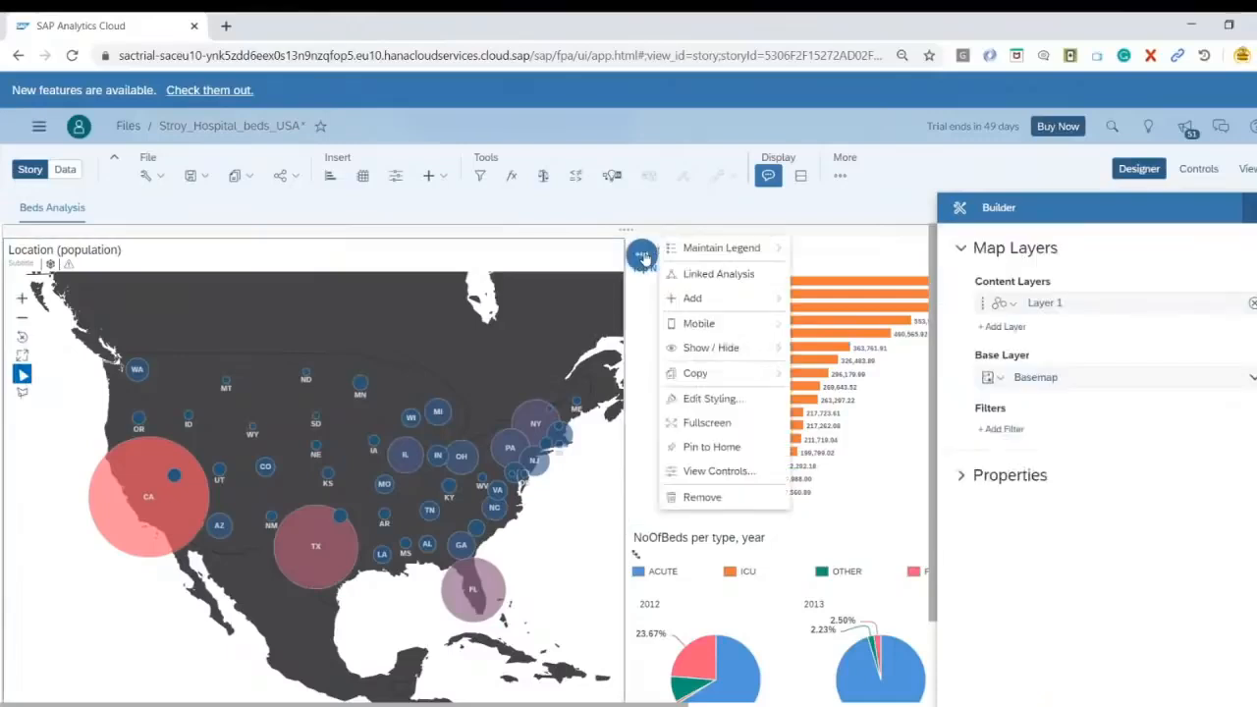
pyautogui.click(717, 274)
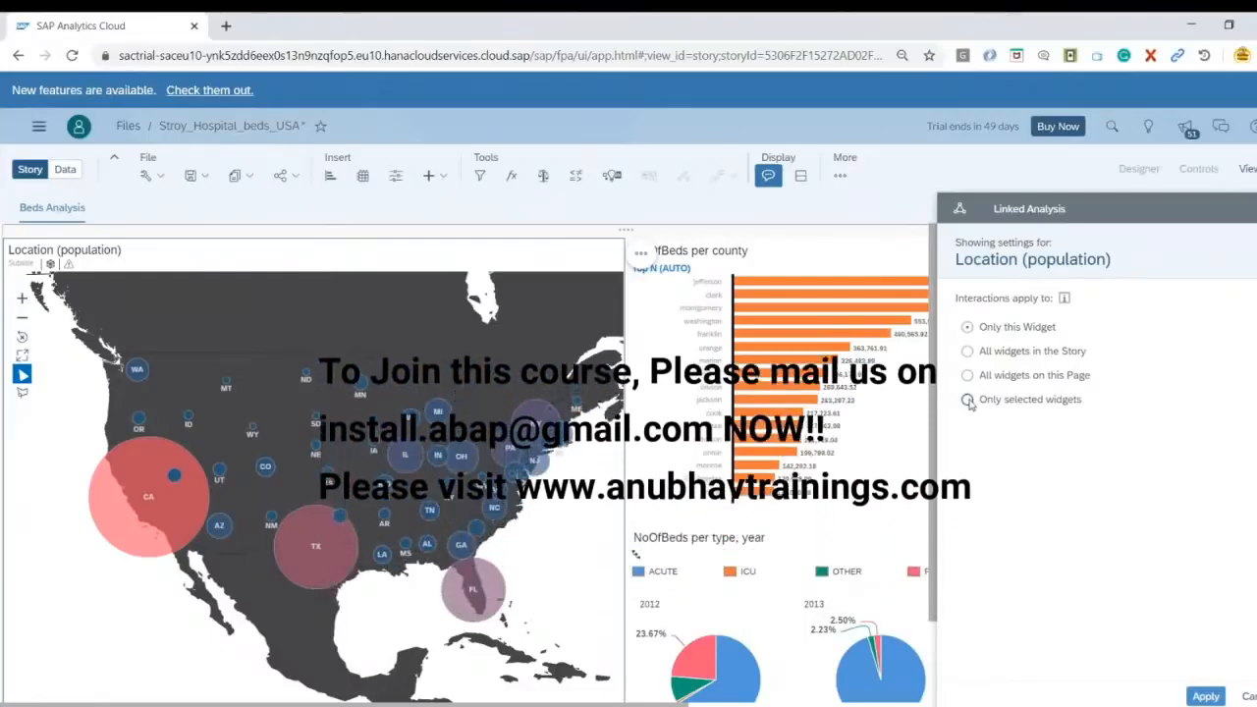
pyautogui.click(967, 400)
pyautogui.click(968, 580)
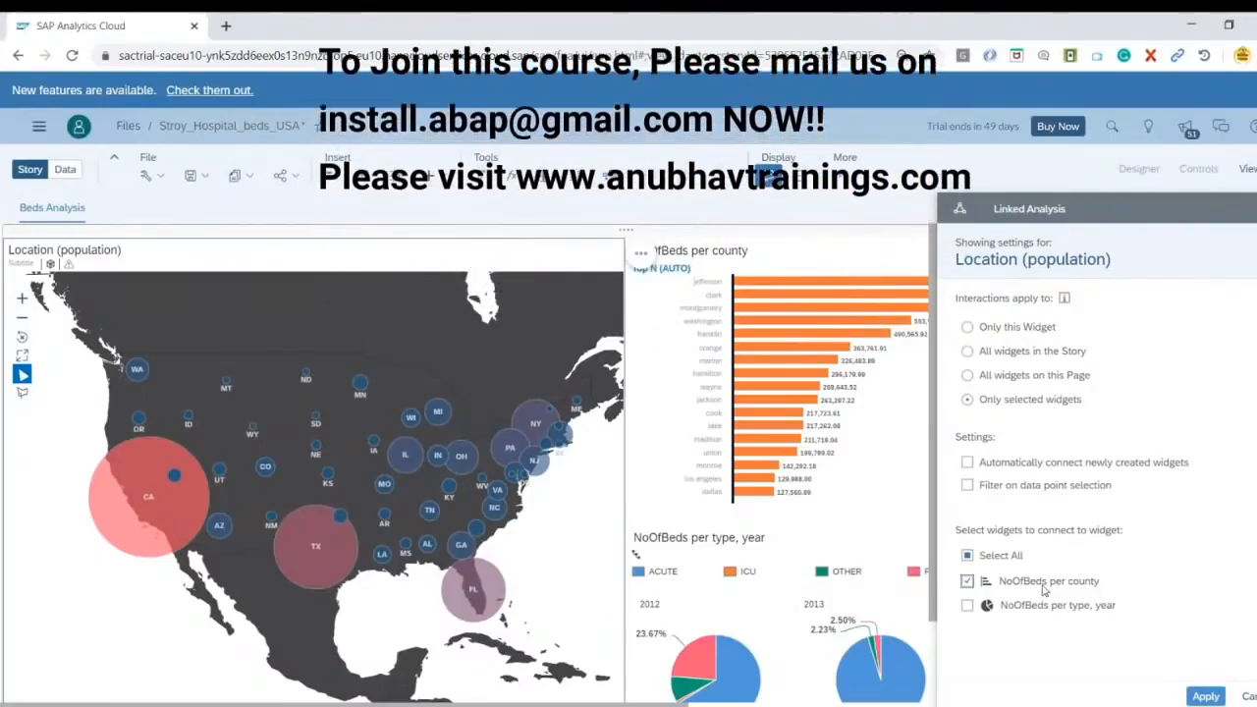
pyautogui.click(999, 489)
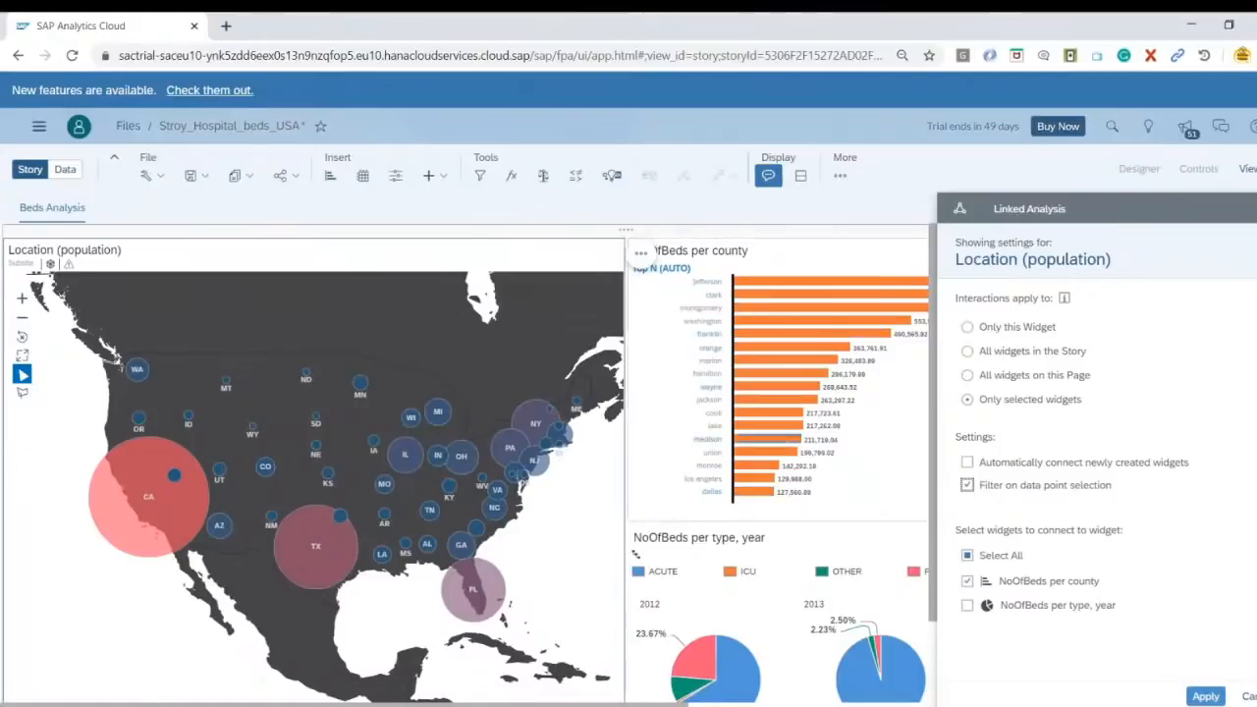
pyautogui.click(1207, 696)
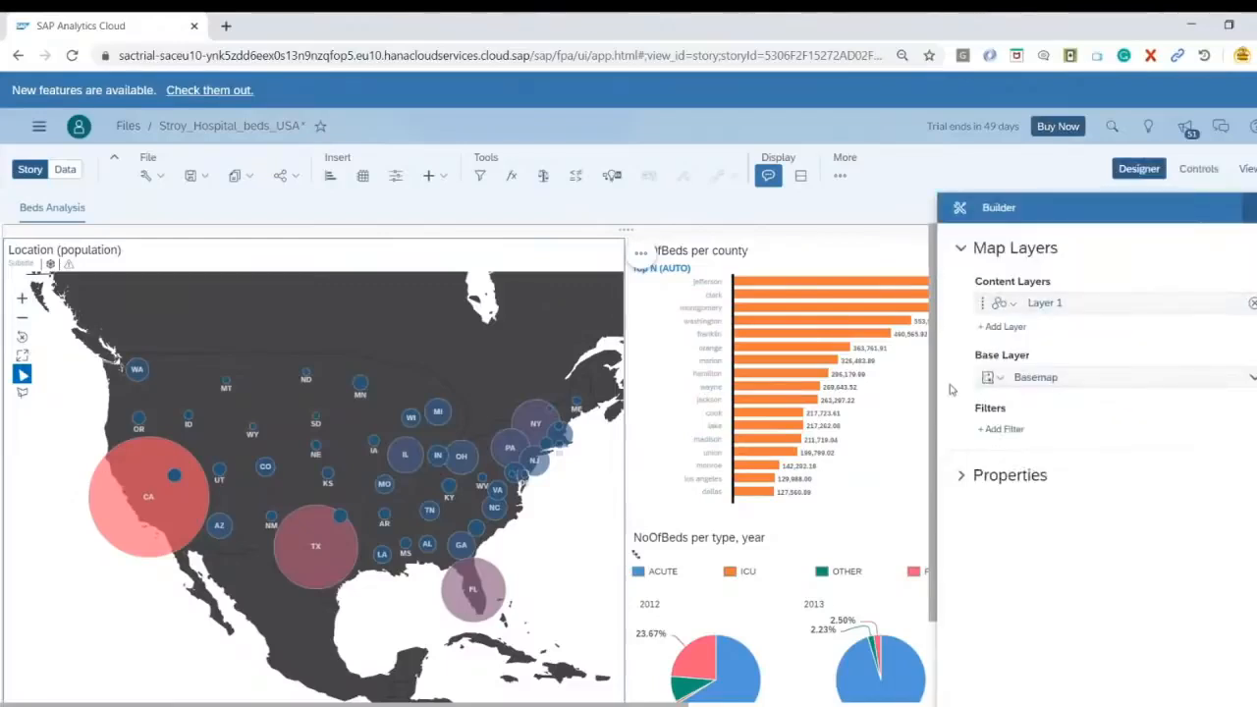
# Link the county bar chart to only the NoOfBeds per type, year pie chart, with filter on data point selection enabled.
pyautogui.click(664, 334)
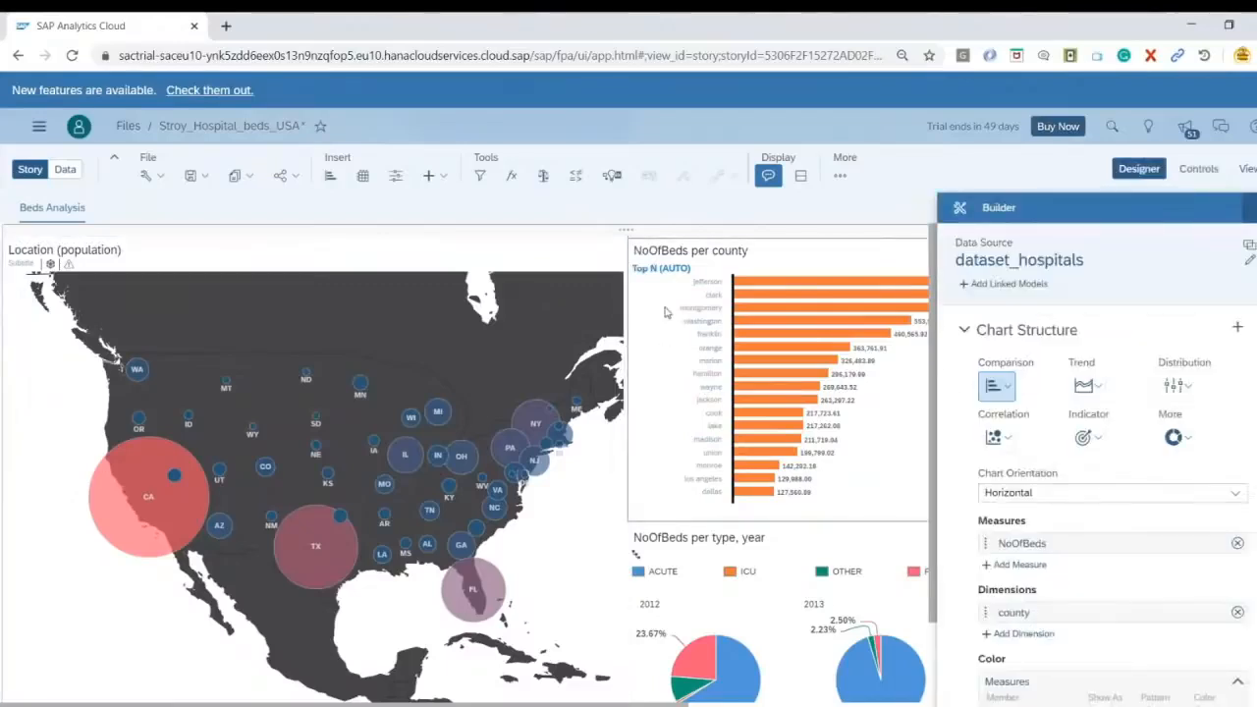
pyautogui.moveTo(639, 704); pyautogui.dragTo(836, 704)
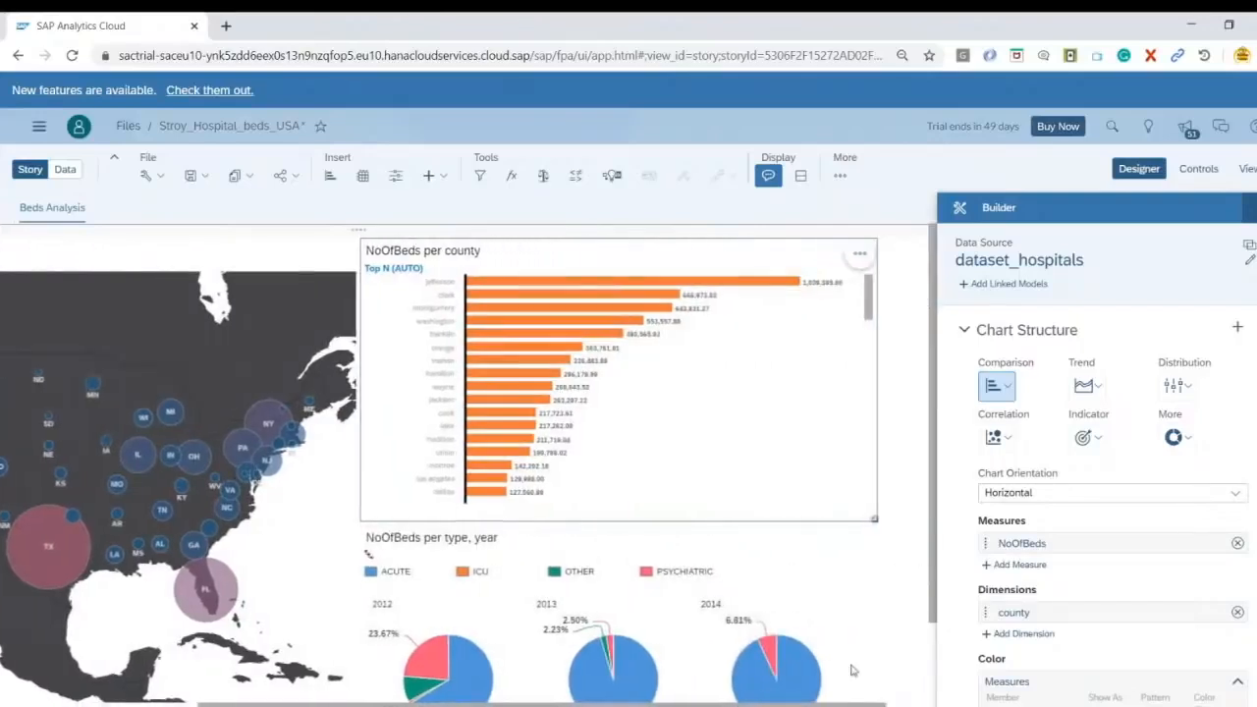
pyautogui.click(862, 257)
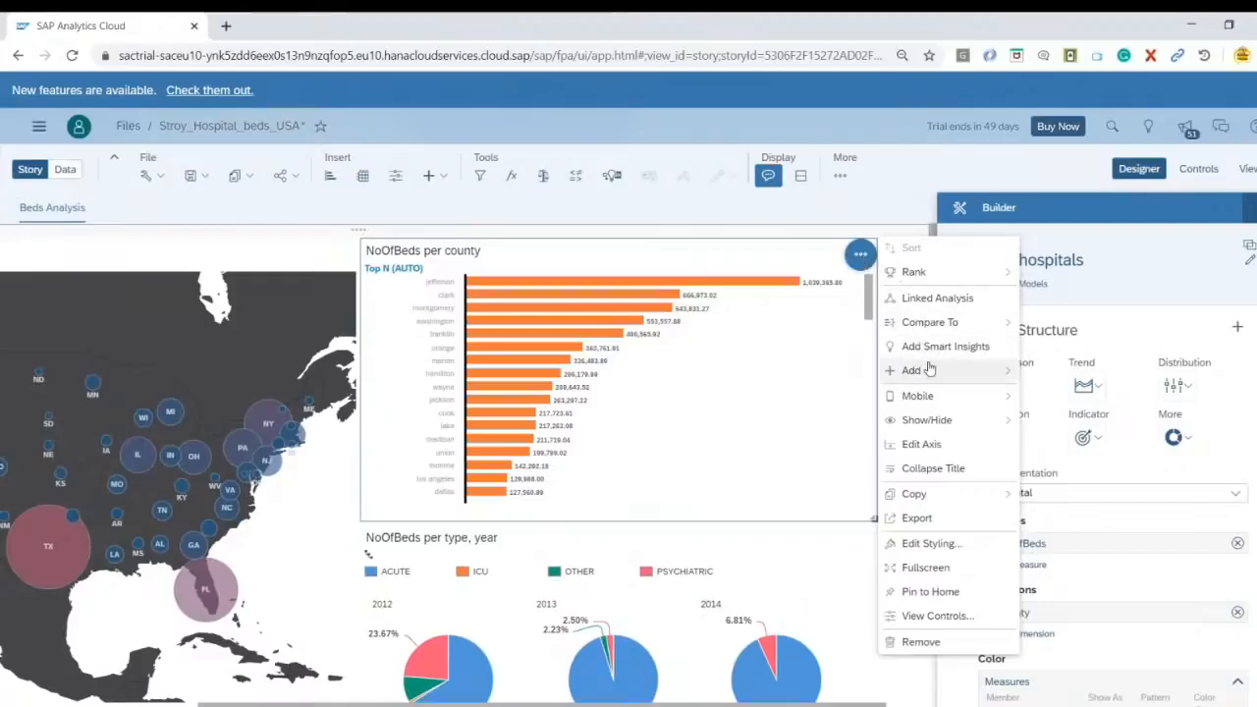
pyautogui.click(938, 299)
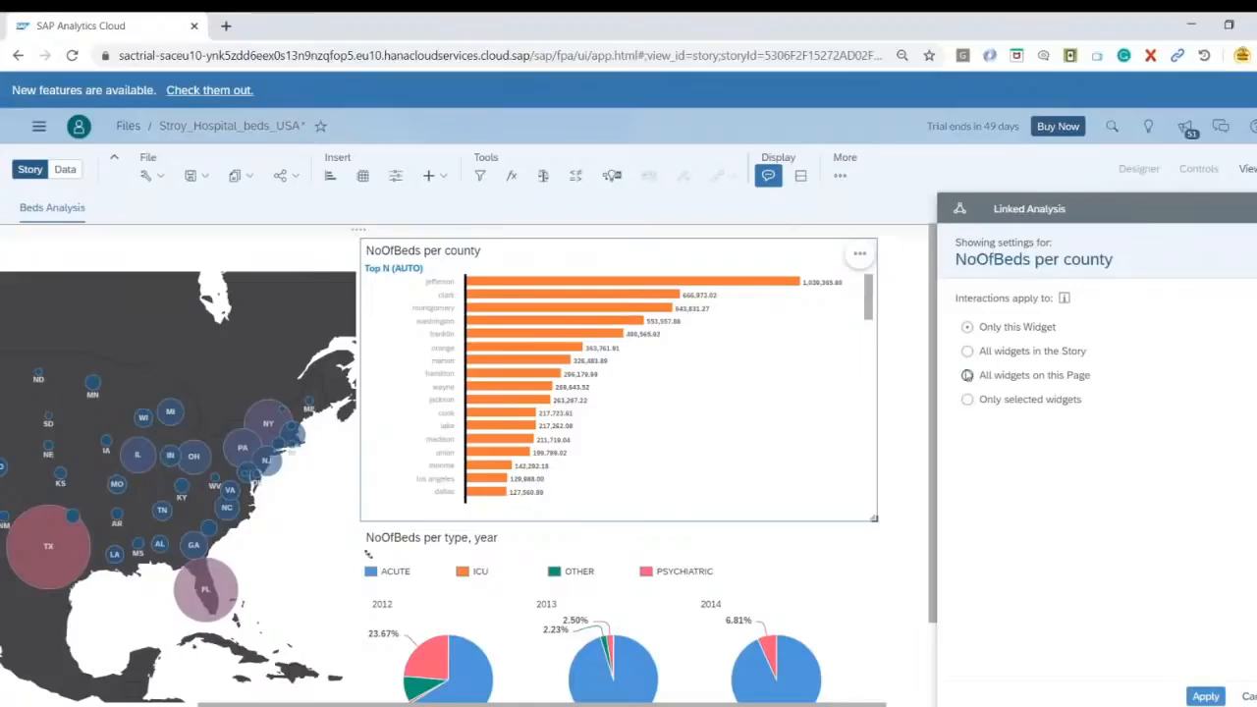
pyautogui.click(967, 399)
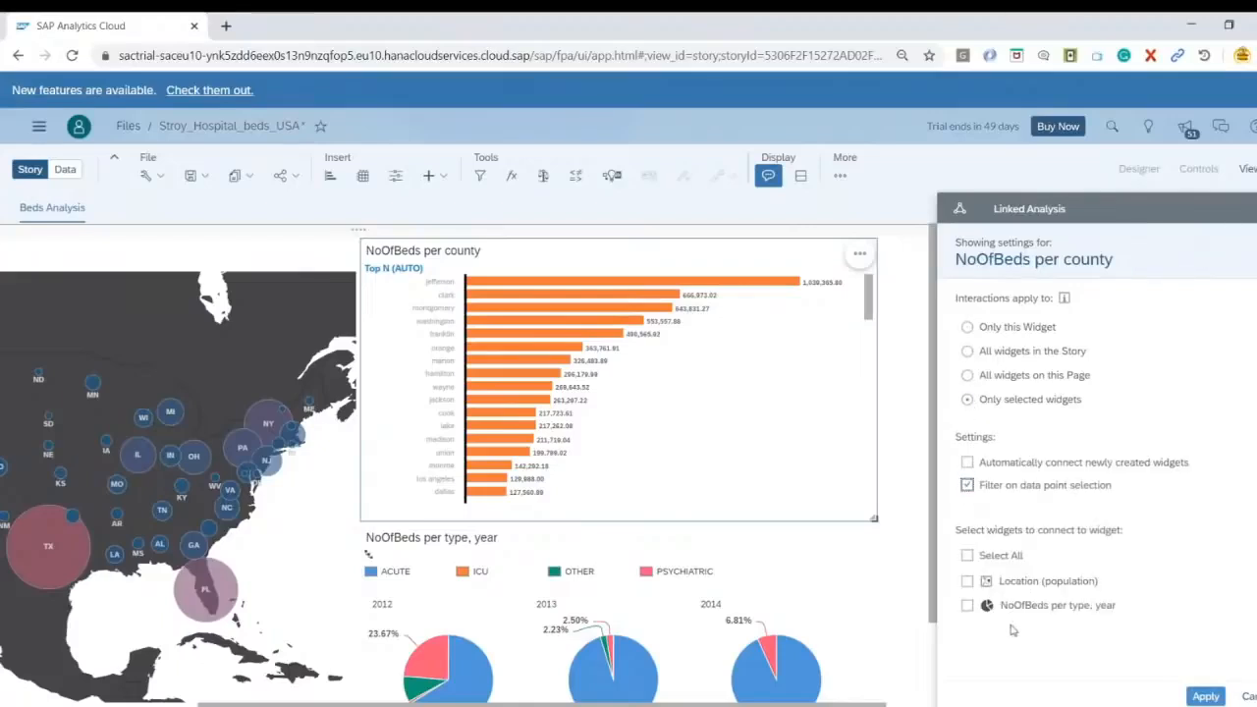
pyautogui.click(967, 606)
pyautogui.click(1204, 696)
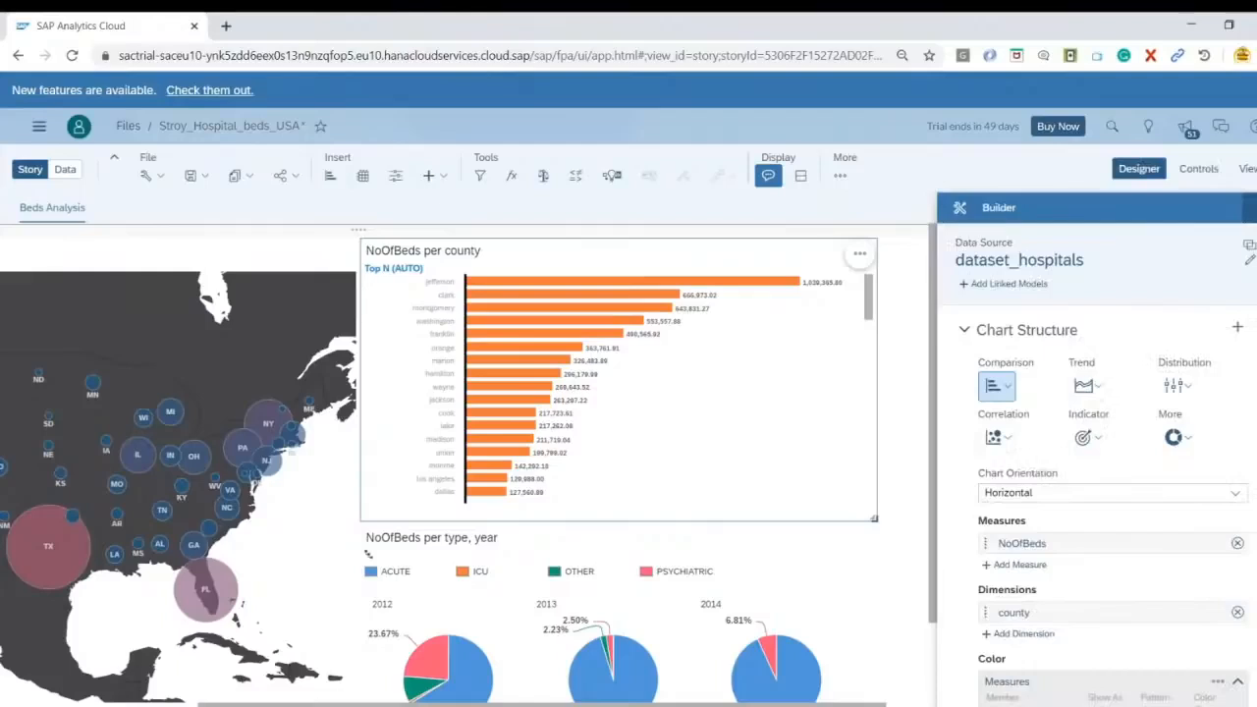
# Save the story and switch it to view mode.
pyautogui.moveTo(934, 496); pyautogui.dragTo(937, 415)
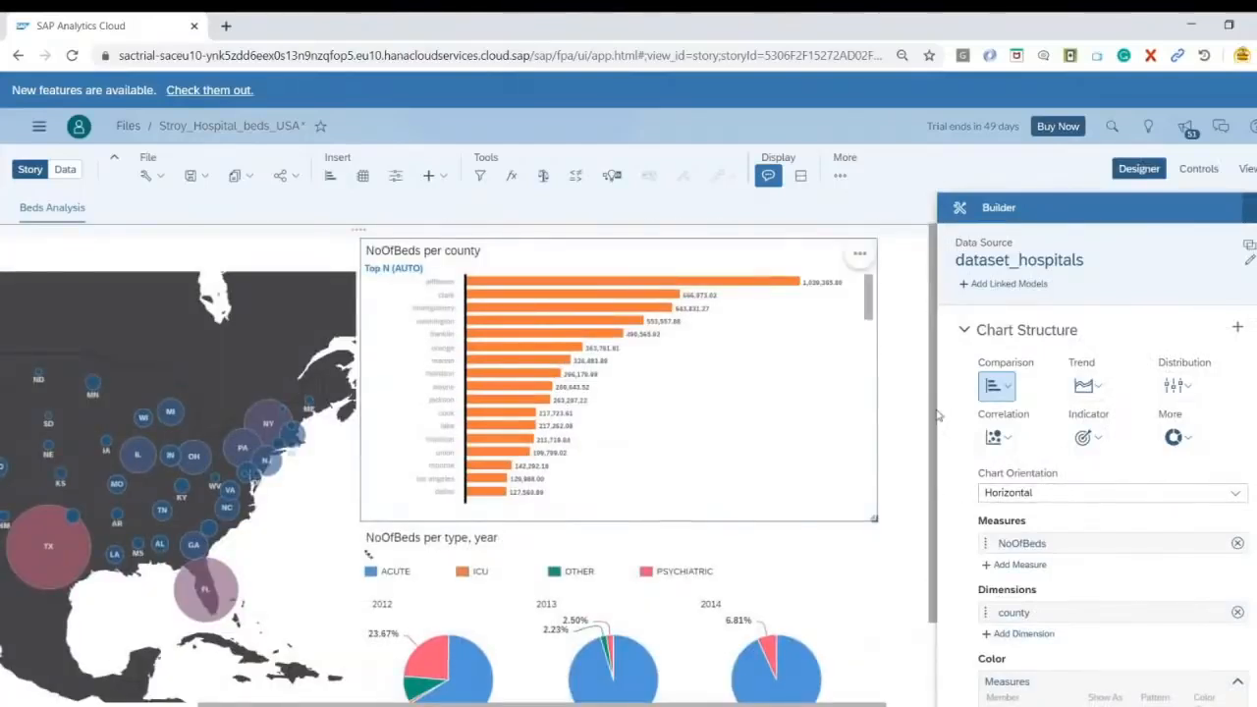
pyautogui.click(192, 176)
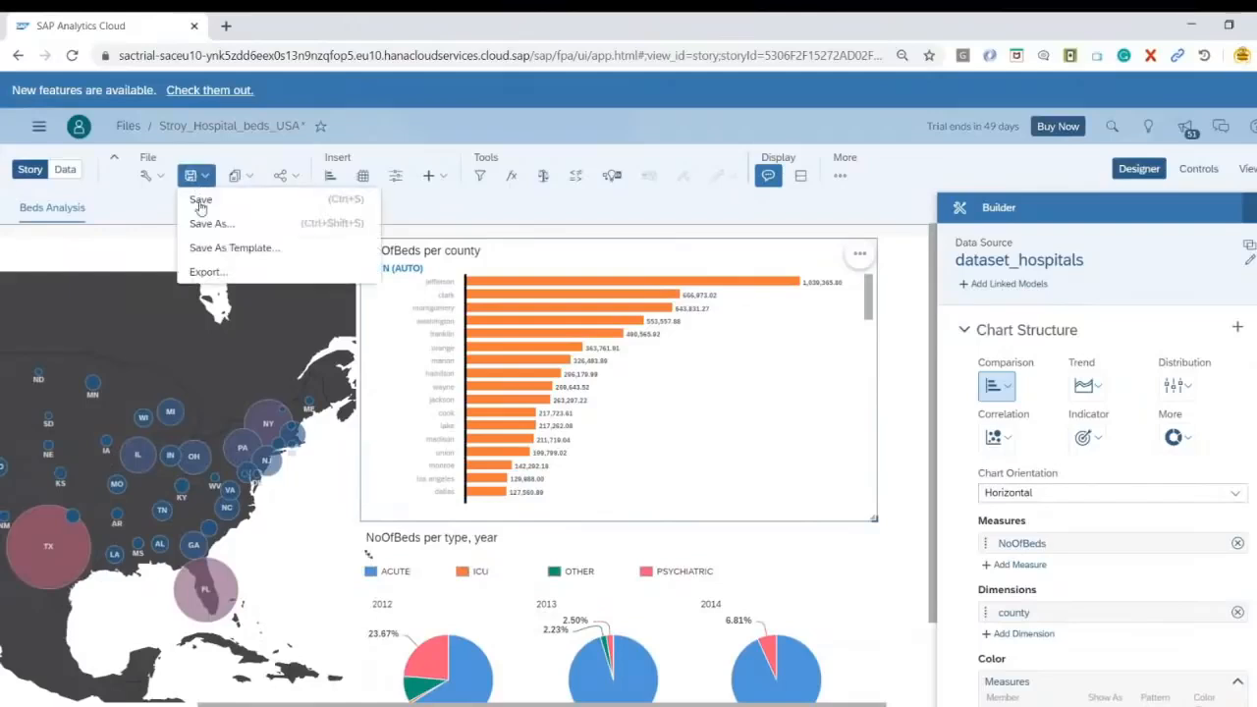
pyautogui.click(200, 200)
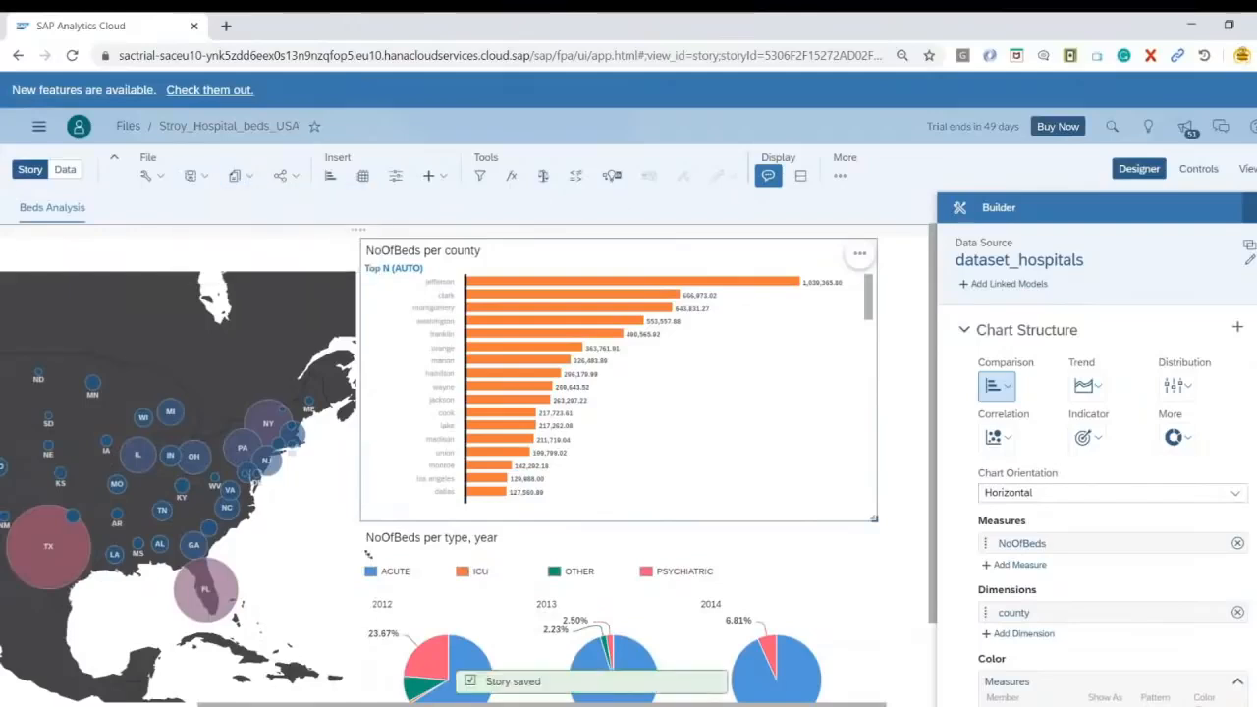
pyautogui.click(1247, 170)
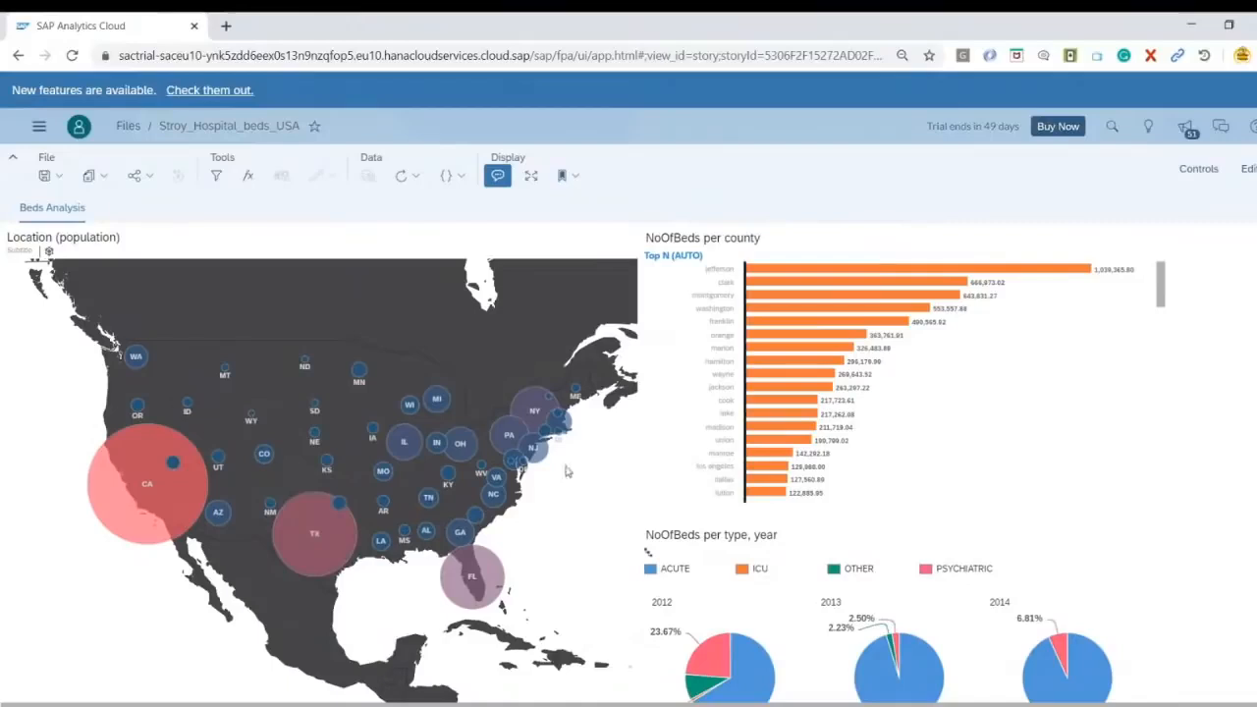
# Select the TX bubble on the map to filter the county bar chart, and check the chart's counties and applied filter.
pyautogui.moveTo(334, 543)
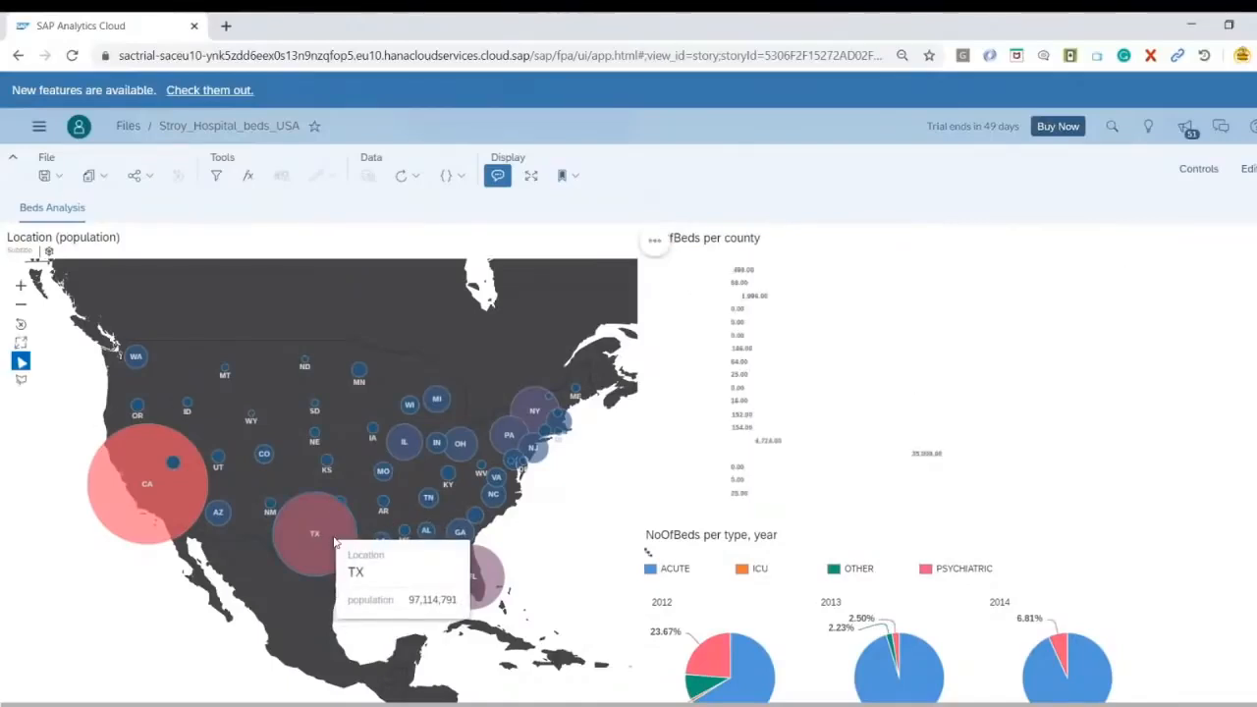
pyautogui.scroll(-5, 855, 353)
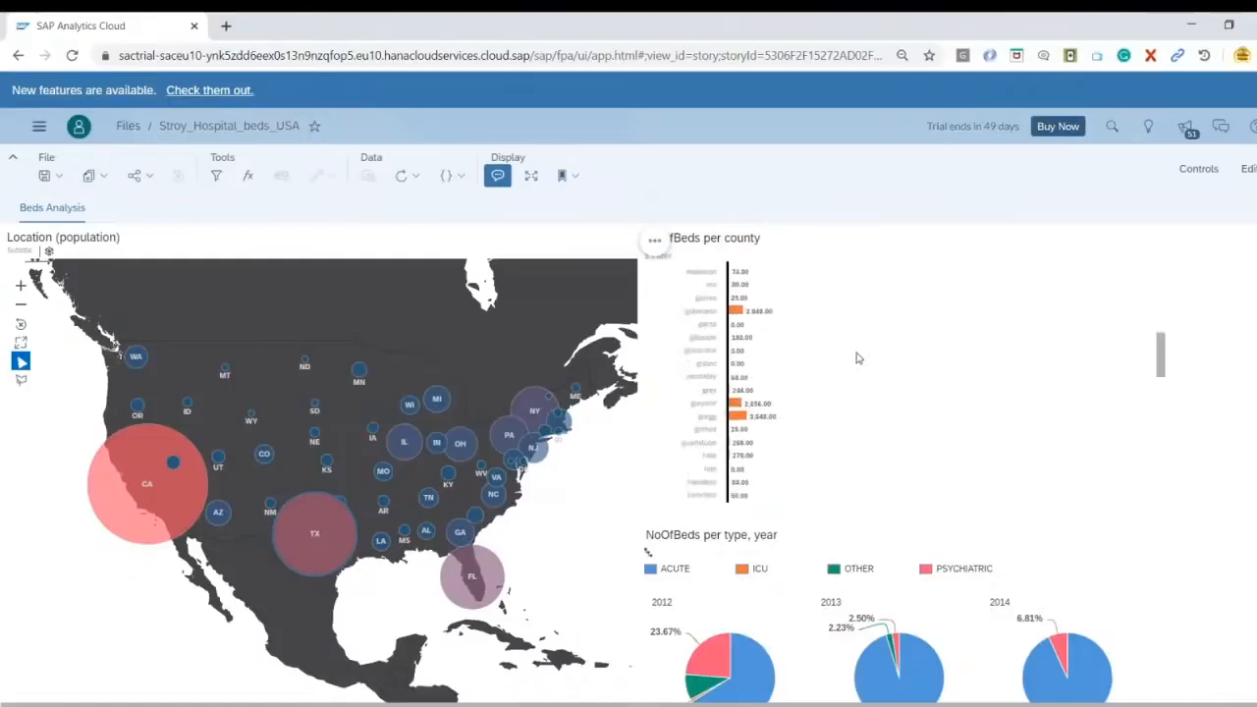
pyautogui.scroll(-2, 855, 371)
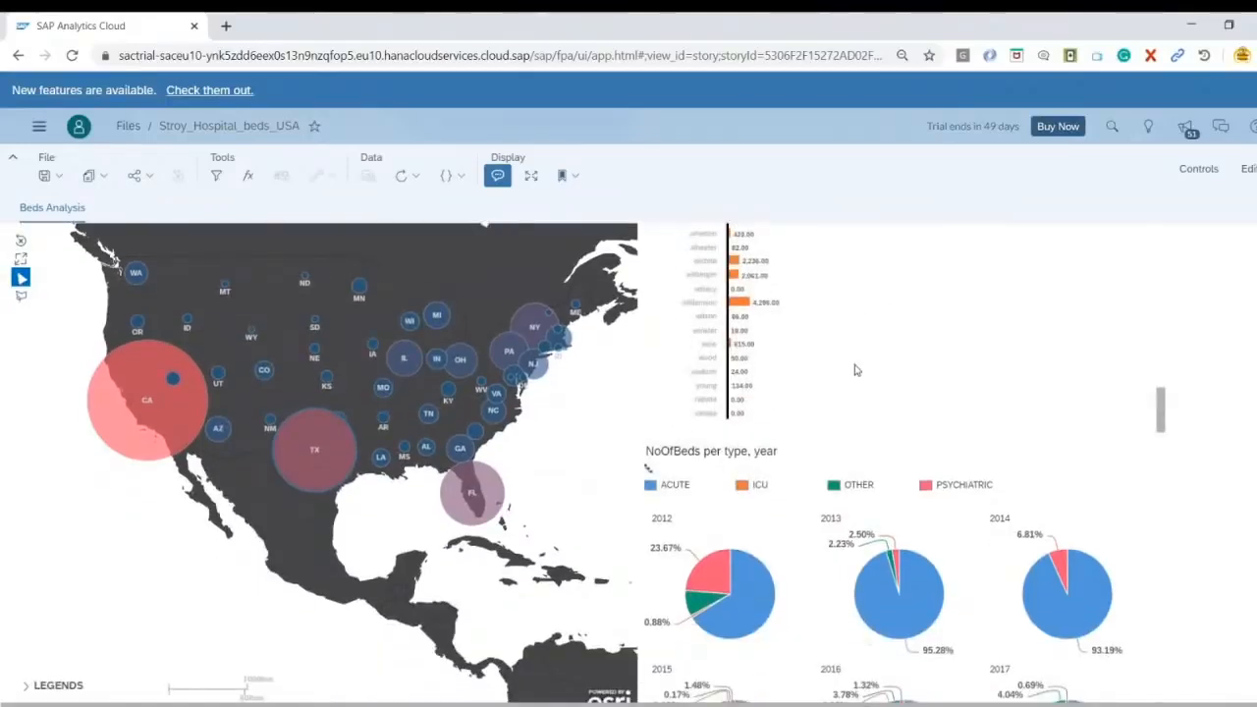
pyautogui.scroll(2, 1198, 413)
pyautogui.scroll(3, 928, 443)
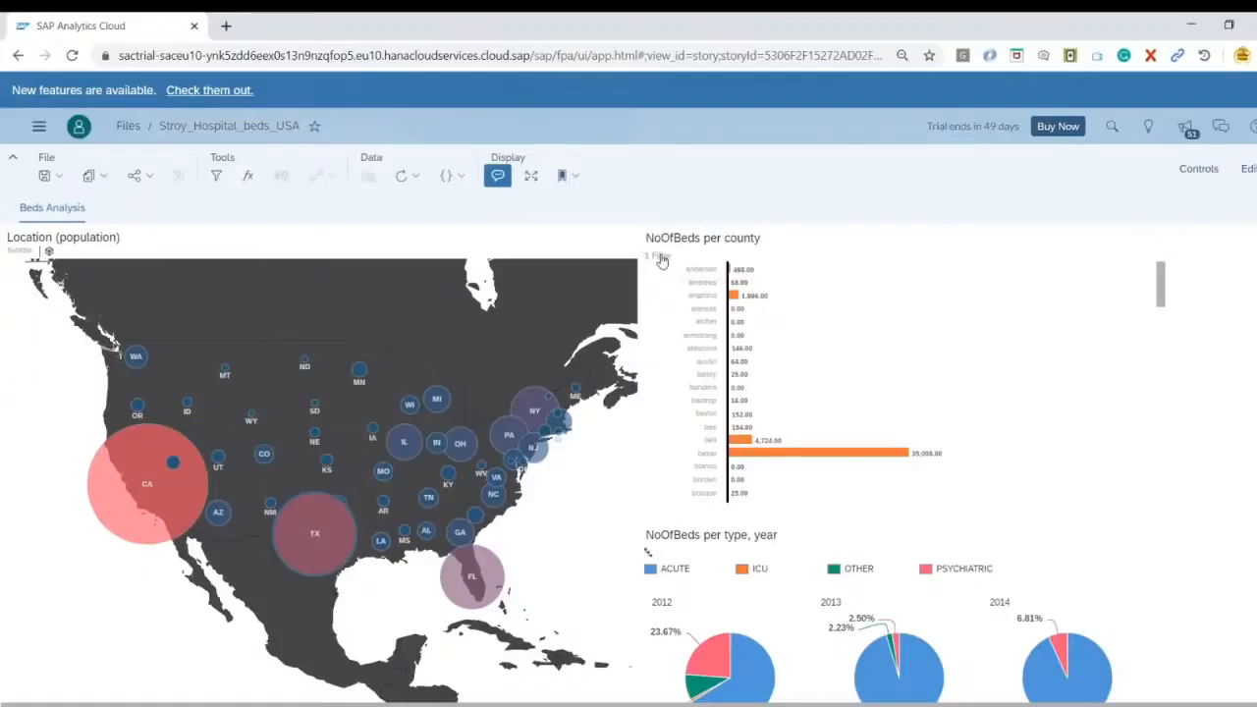
pyautogui.moveTo(662, 258)
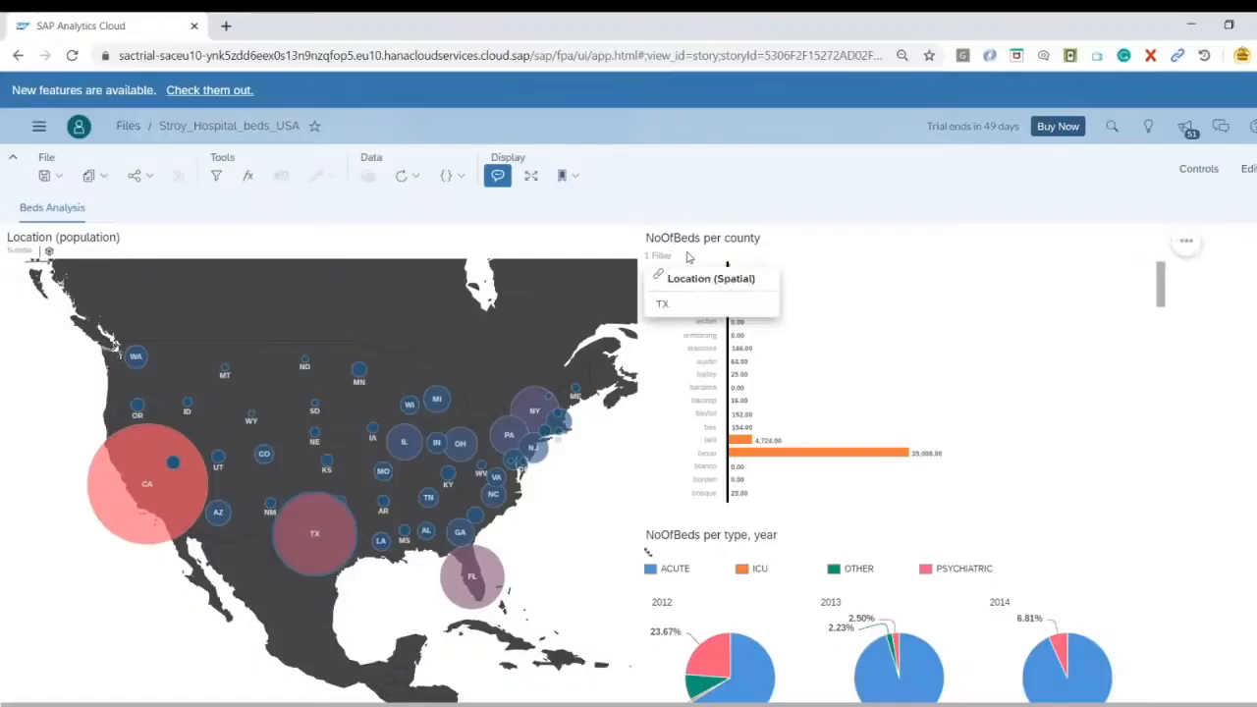
# Rank the county bar chart to show only the Top 5 counties.
pyautogui.click(1186, 246)
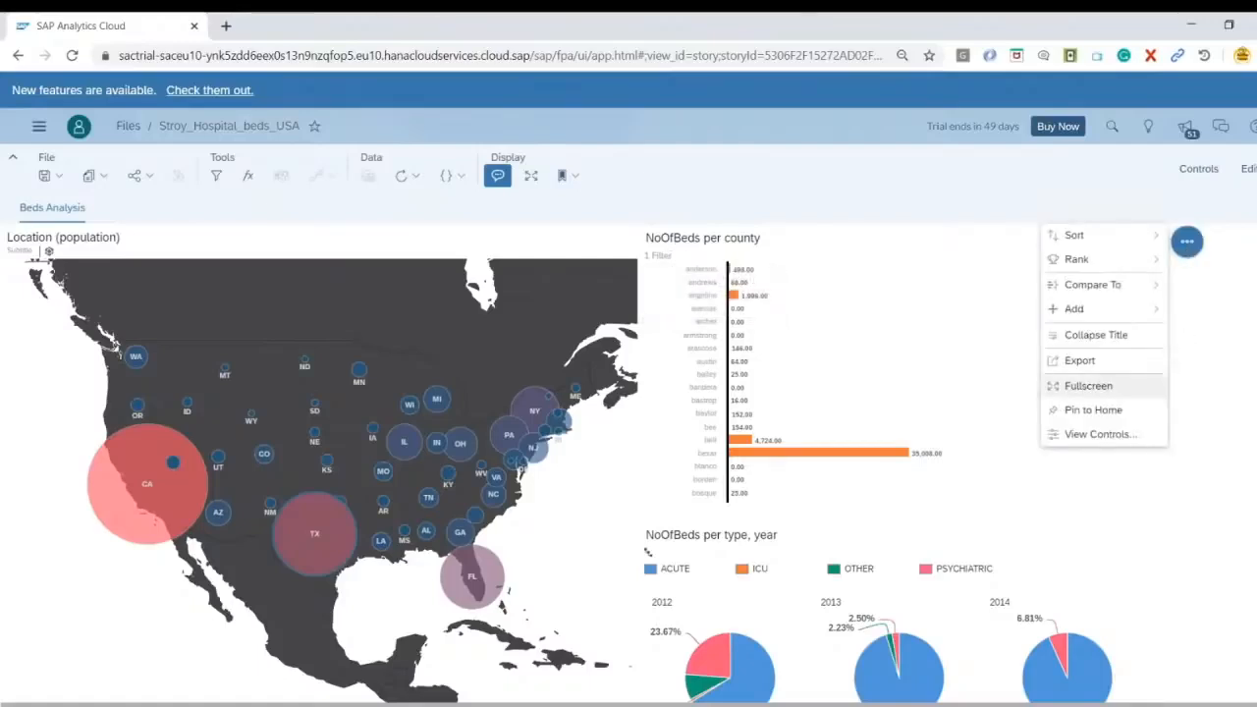
pyautogui.moveTo(1122, 310)
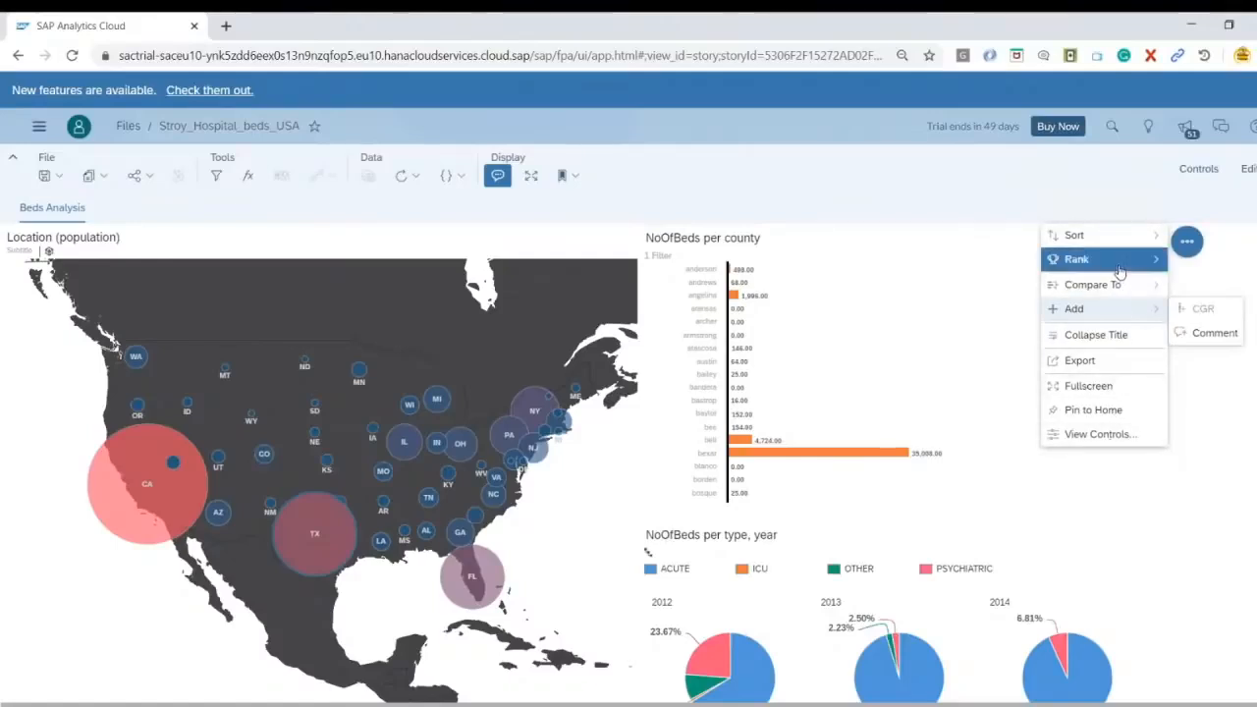
pyautogui.moveTo(1117, 265)
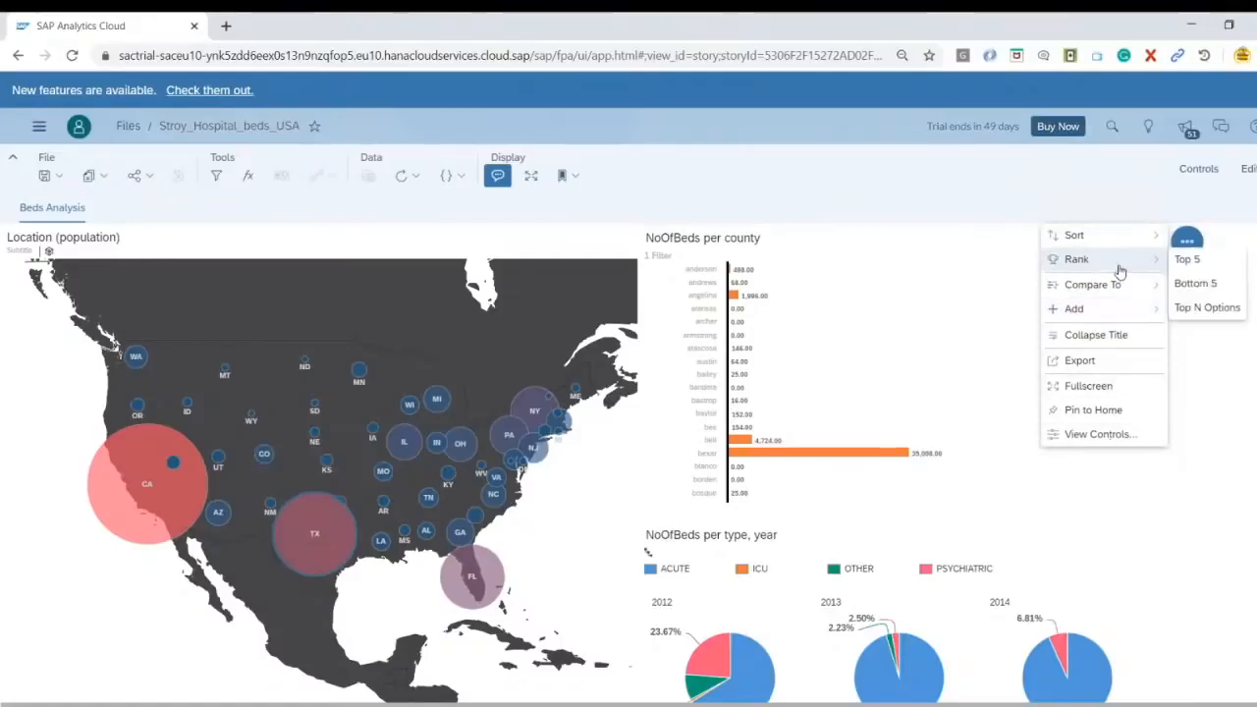
pyautogui.click(1207, 261)
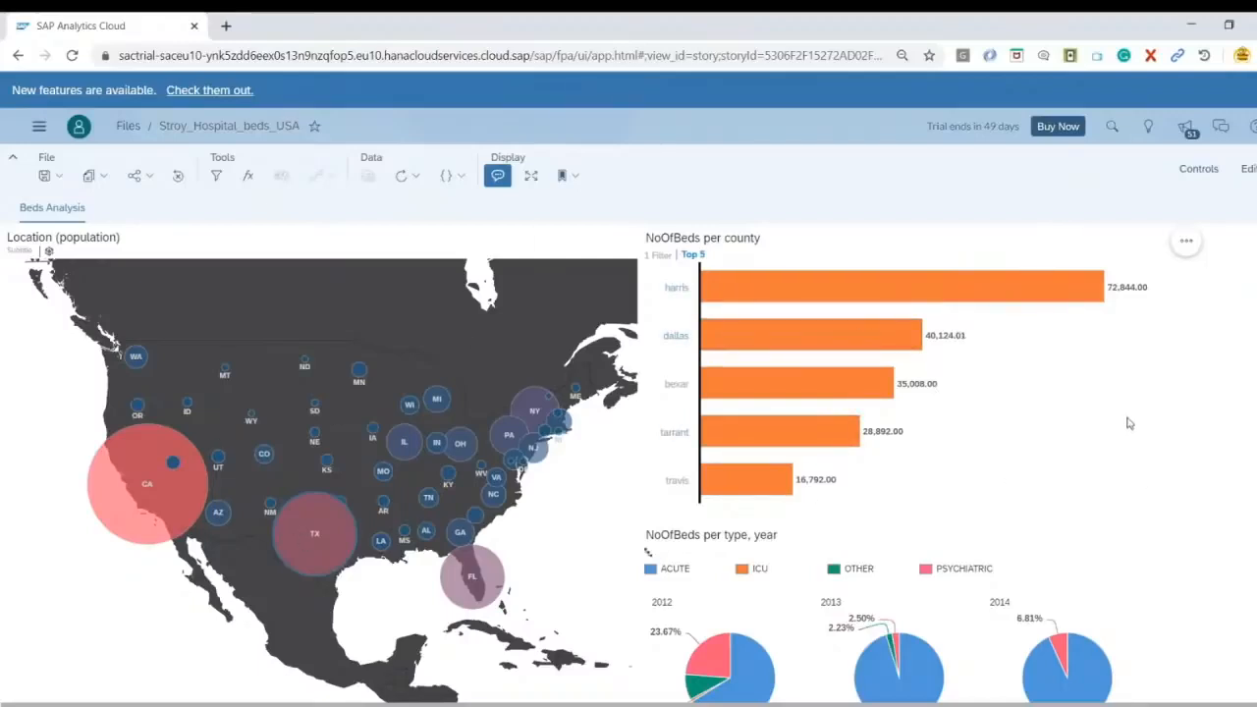
pyautogui.scroll(-1, 1153, 398)
pyautogui.scroll(1, 1153, 398)
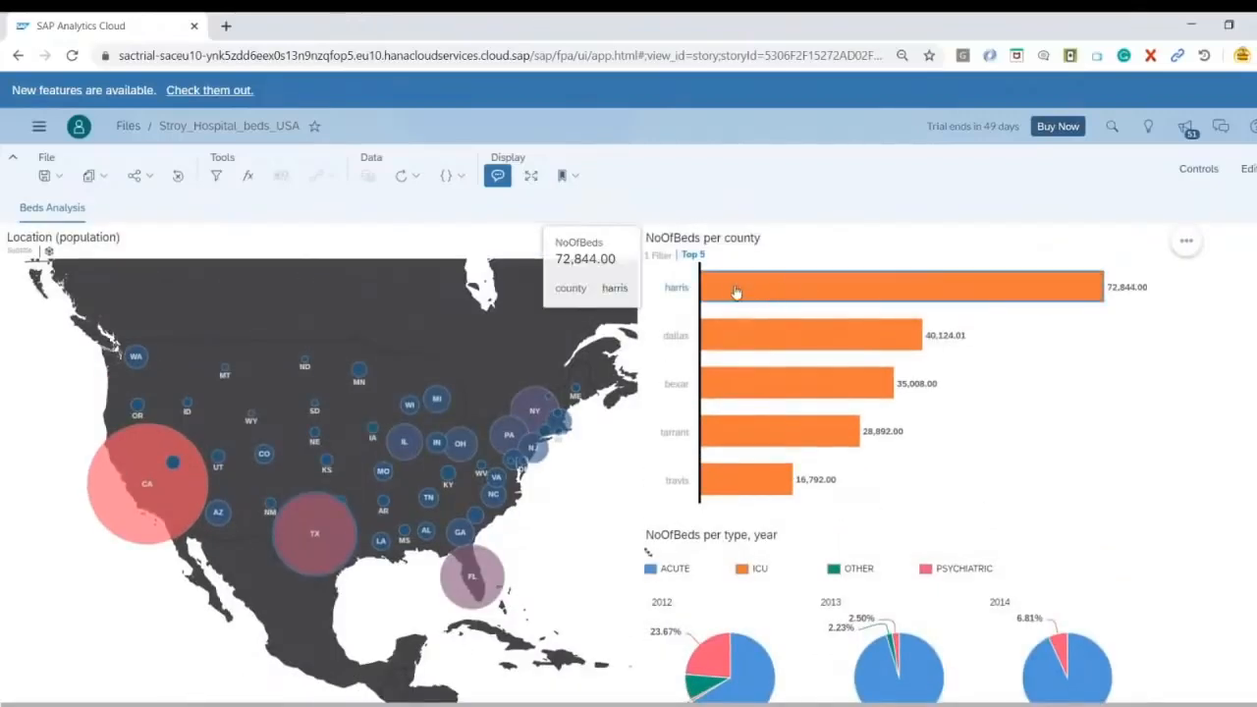
# Select the harris bar to filter the pie charts, and inspect the bed type shares for each year.
pyautogui.click(747, 292)
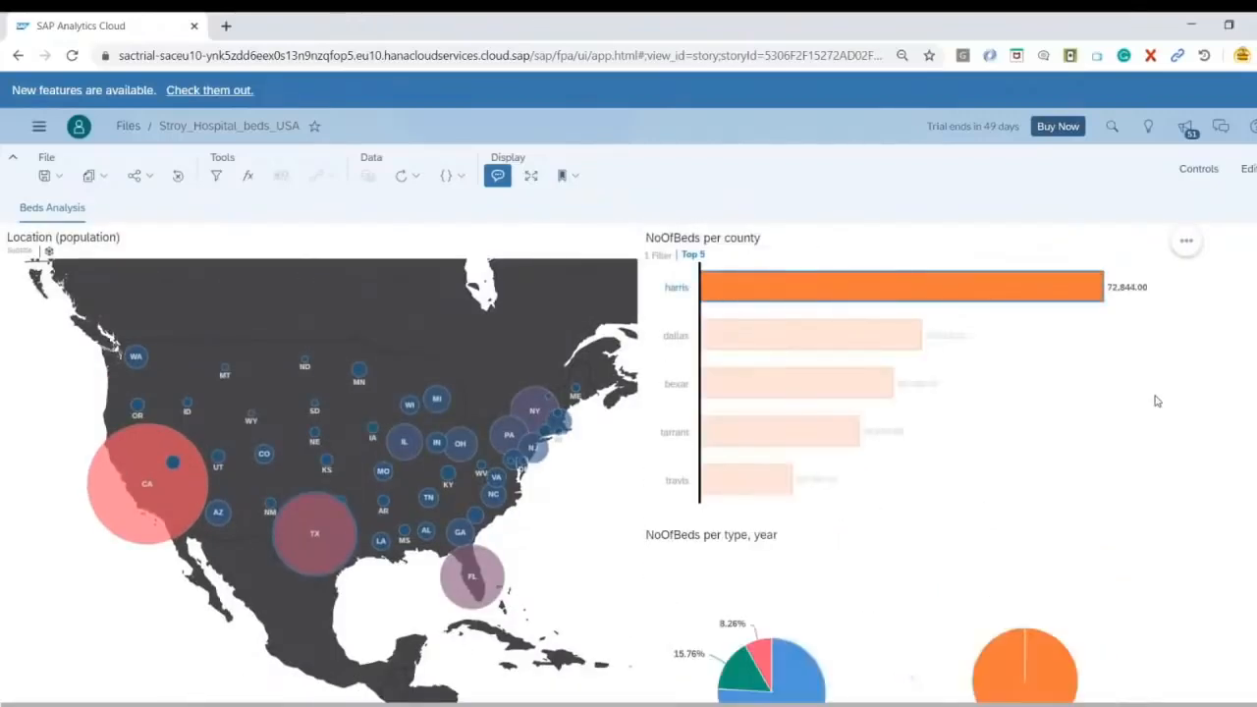
pyautogui.scroll(-1, 1153, 399)
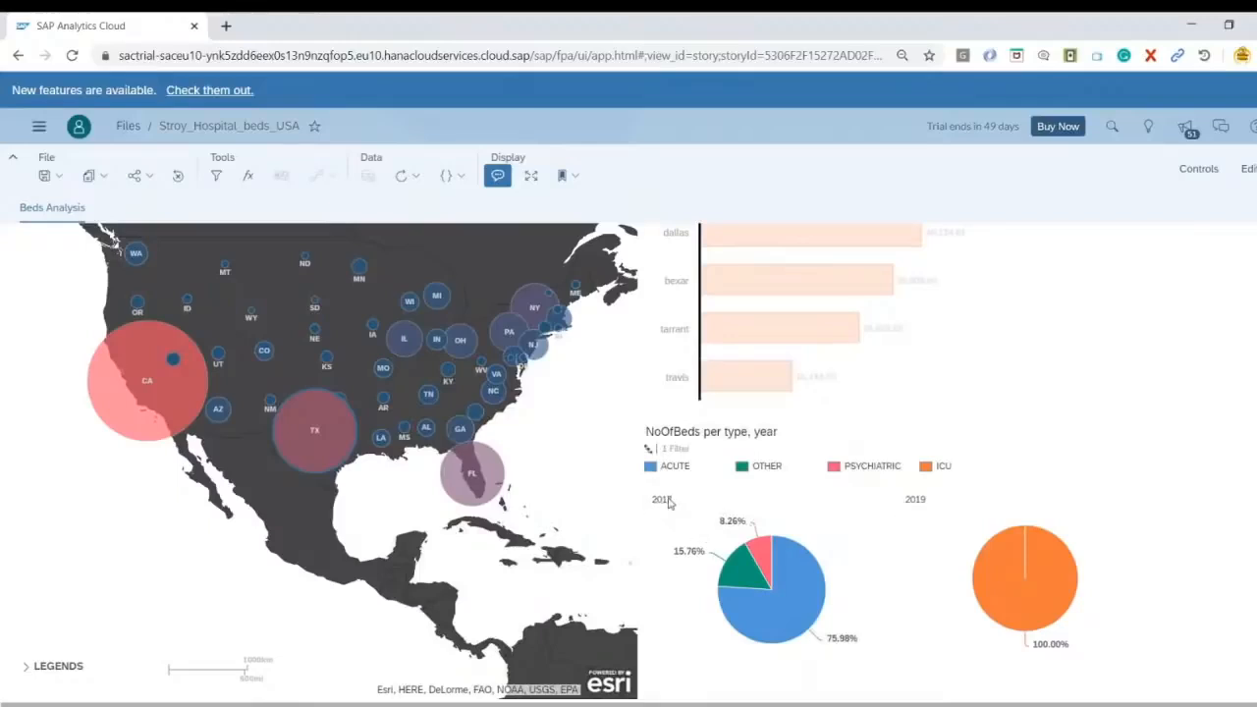
pyautogui.moveTo(823, 610)
pyautogui.moveTo(741, 571)
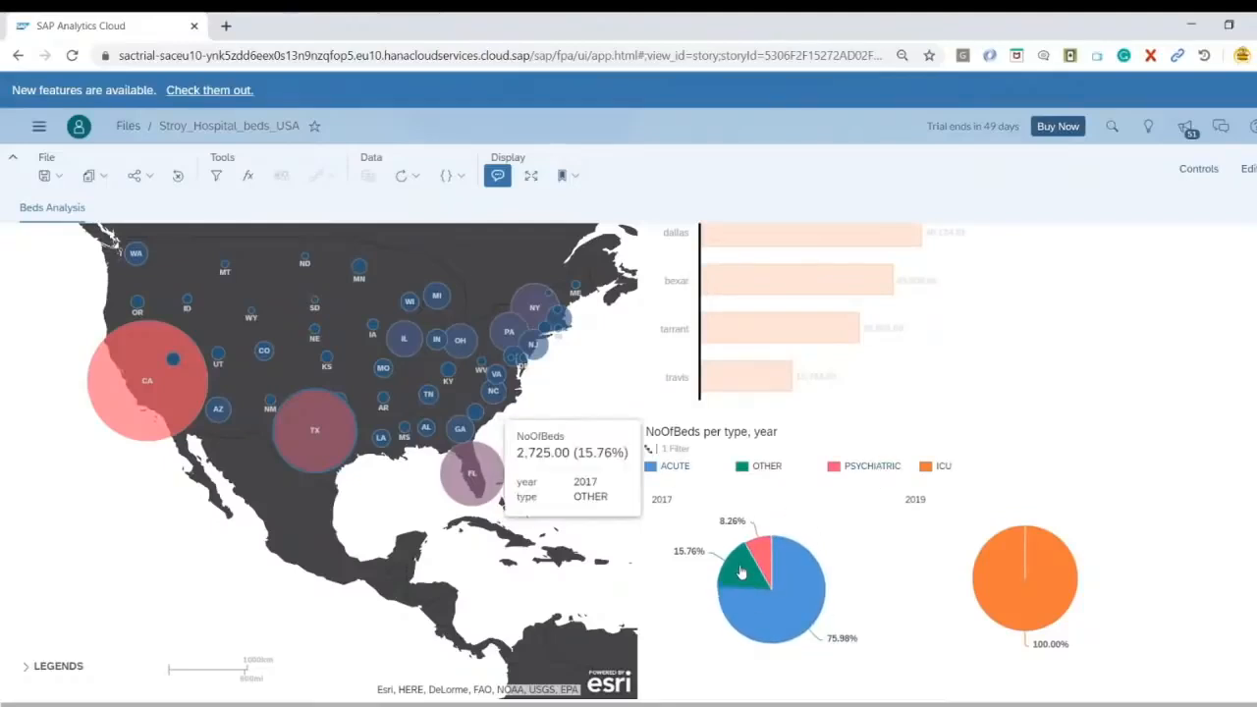
pyautogui.moveTo(806, 560)
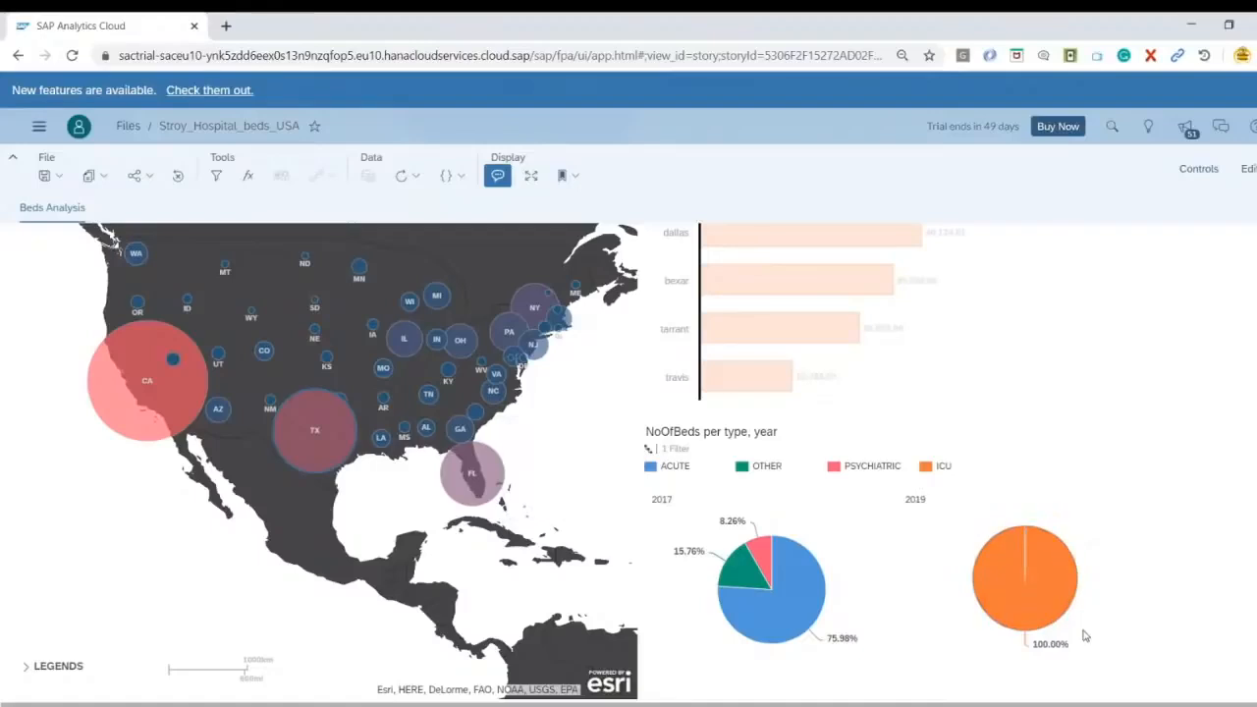
pyautogui.moveTo(1062, 582)
# Add the dallas and bexar bars to the county selection and view the filtered pie charts.
pyautogui.scroll(1, 1045, 445)
pyautogui.keyDown('ctrl'); pyautogui.click(905, 330); pyautogui.keyUp('ctrl')
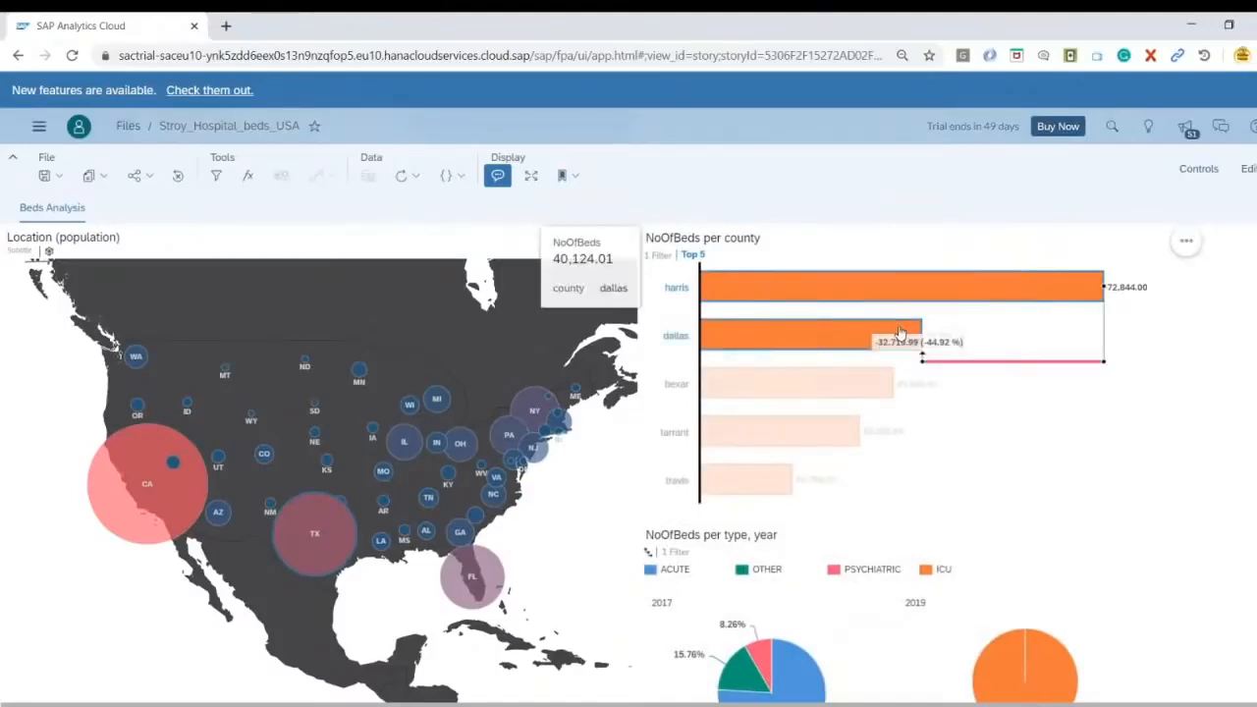
pyautogui.keyDown('ctrl'); pyautogui.click(834, 393); pyautogui.keyUp('ctrl')
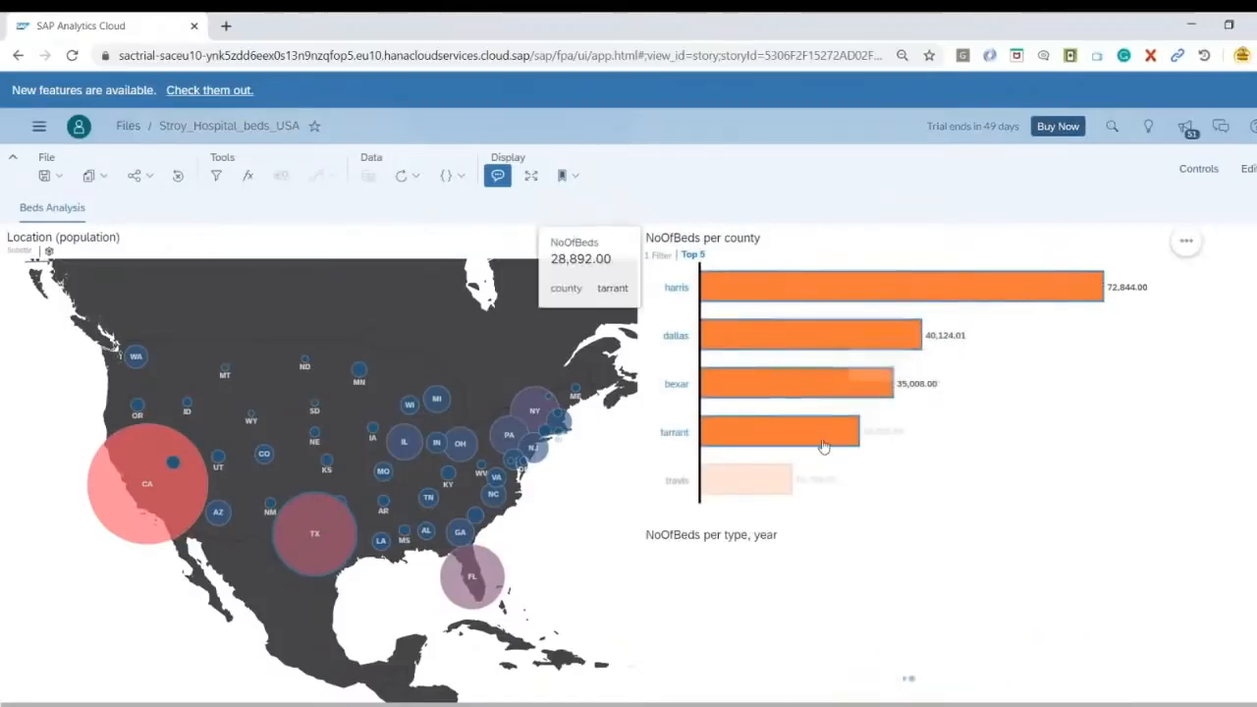
pyautogui.scroll(-1, 1090, 491)
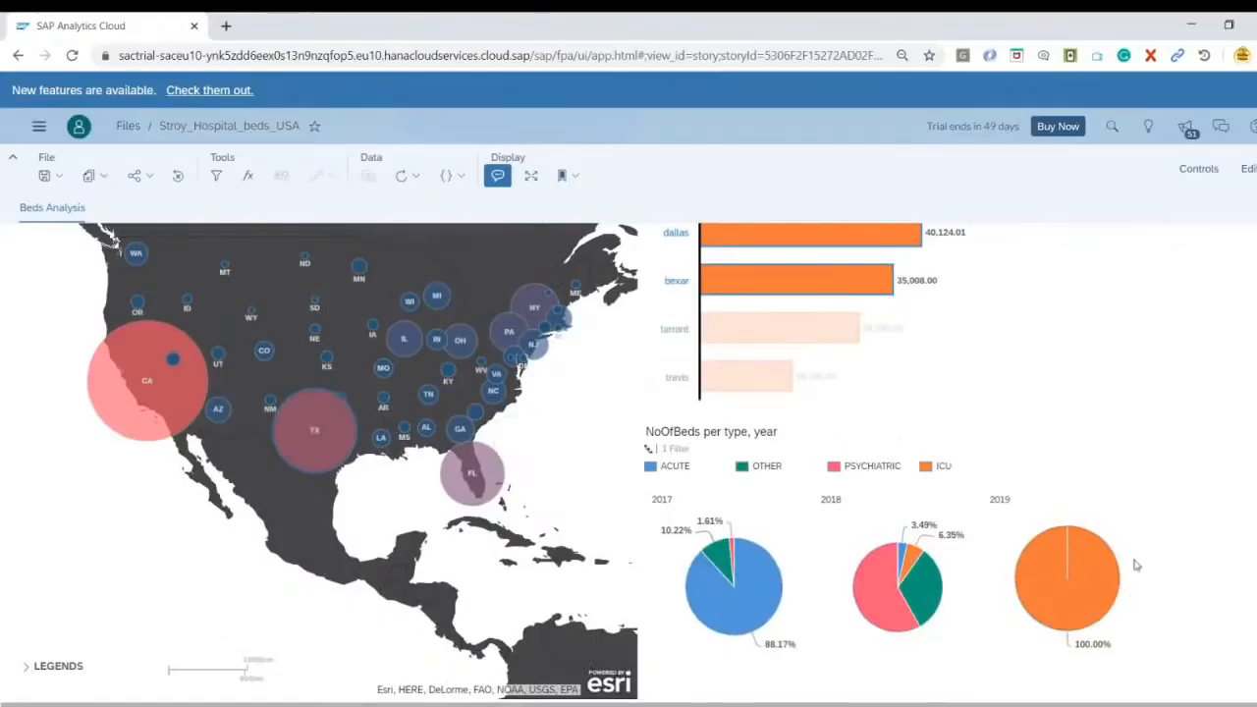
# Add the tarrant and travis bars to the county selection and view the filtered pie charts.
pyautogui.scroll(1, 1100, 415)
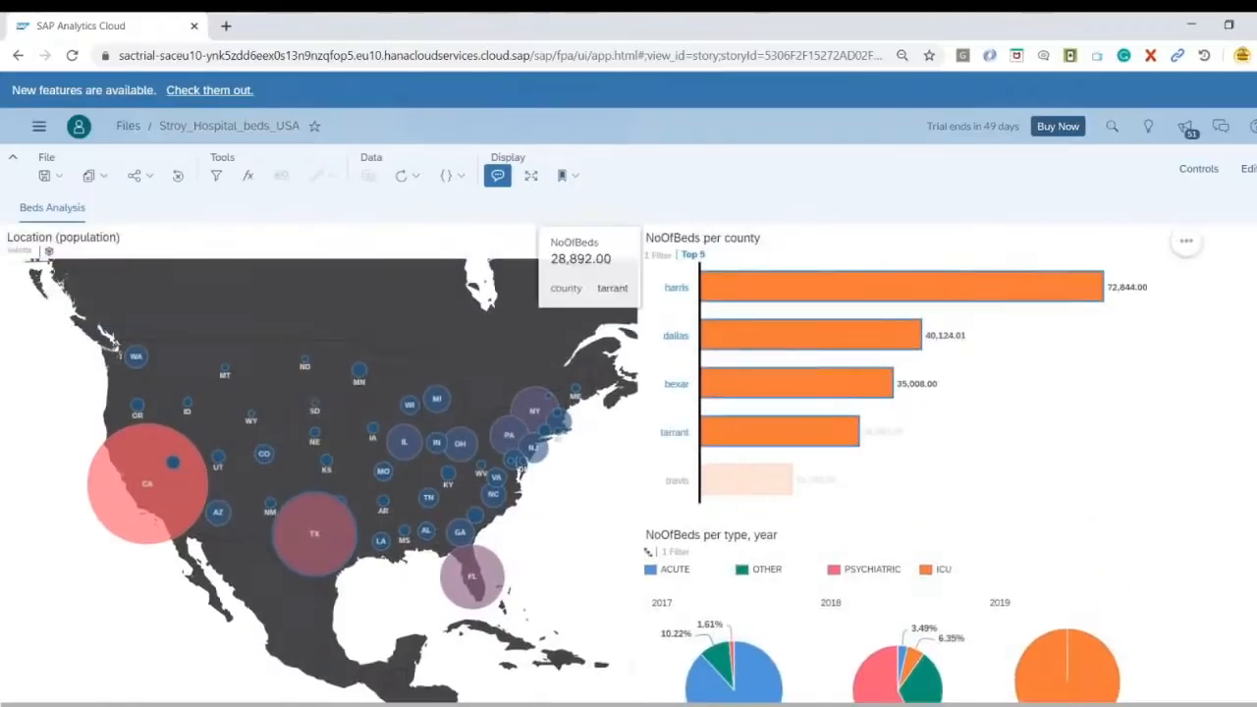
pyautogui.click(786, 439)
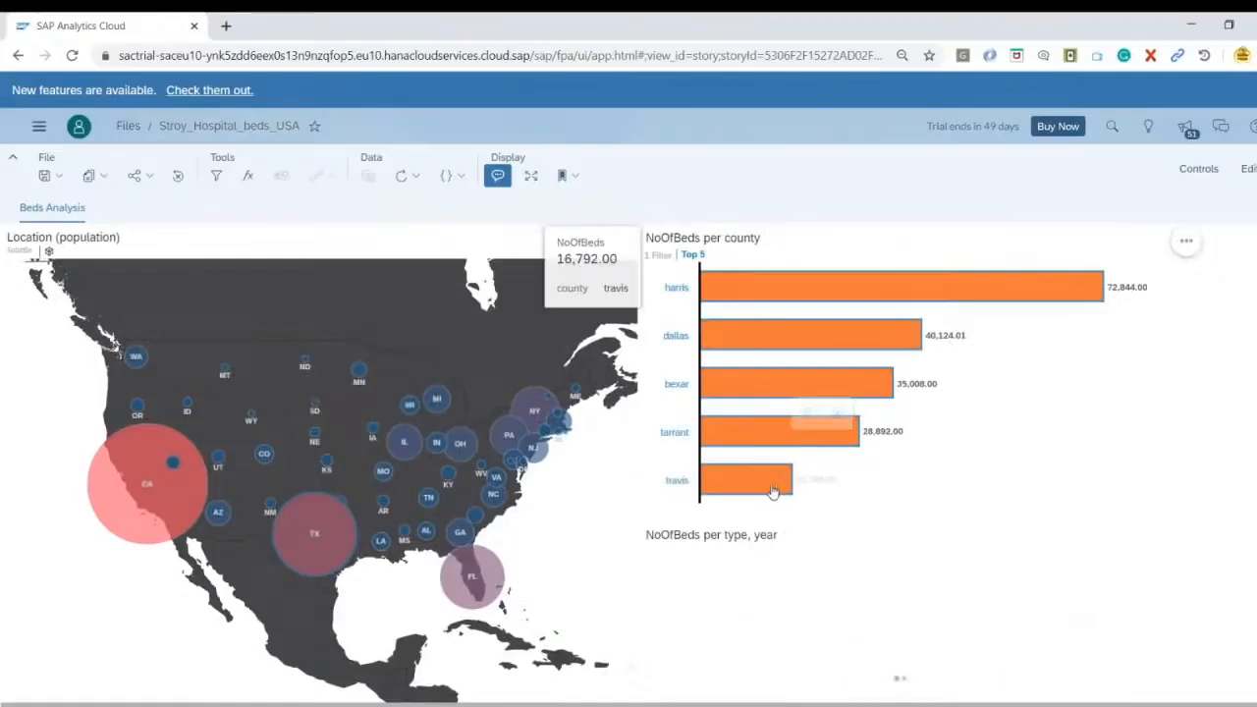
pyautogui.click(773, 490)
pyautogui.scroll(-1, 1015, 501)
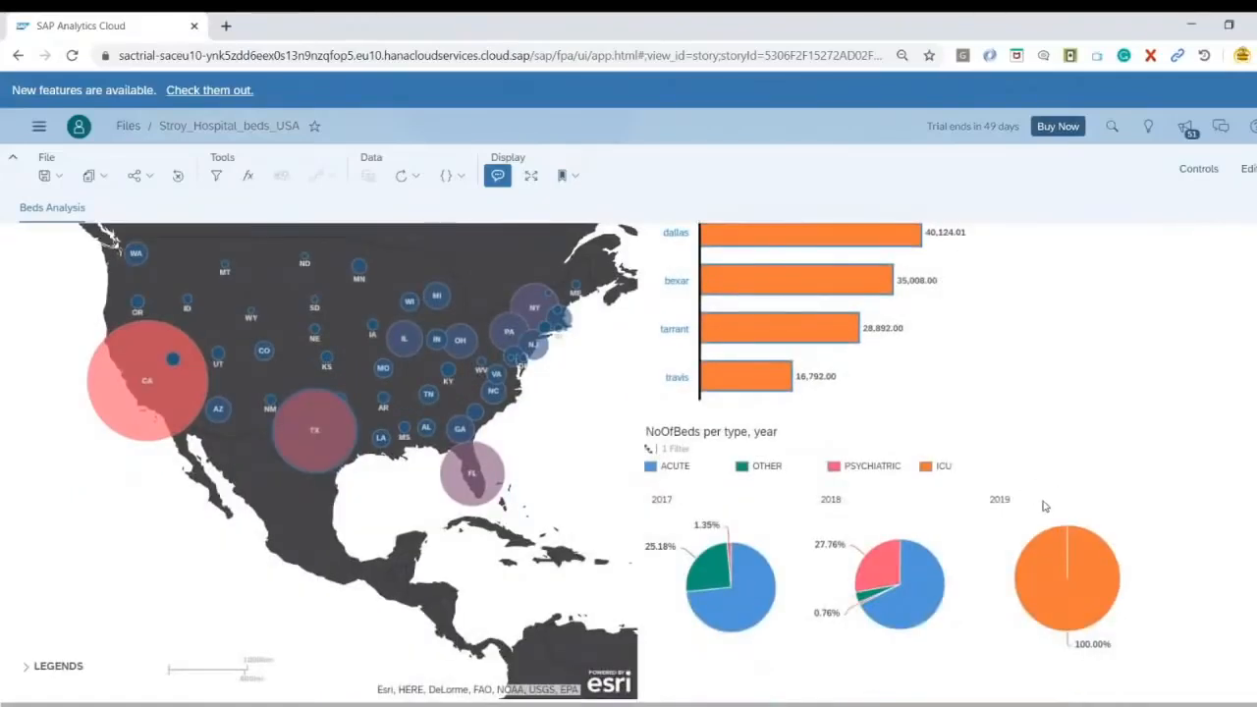
pyautogui.scroll(1, 892, 481)
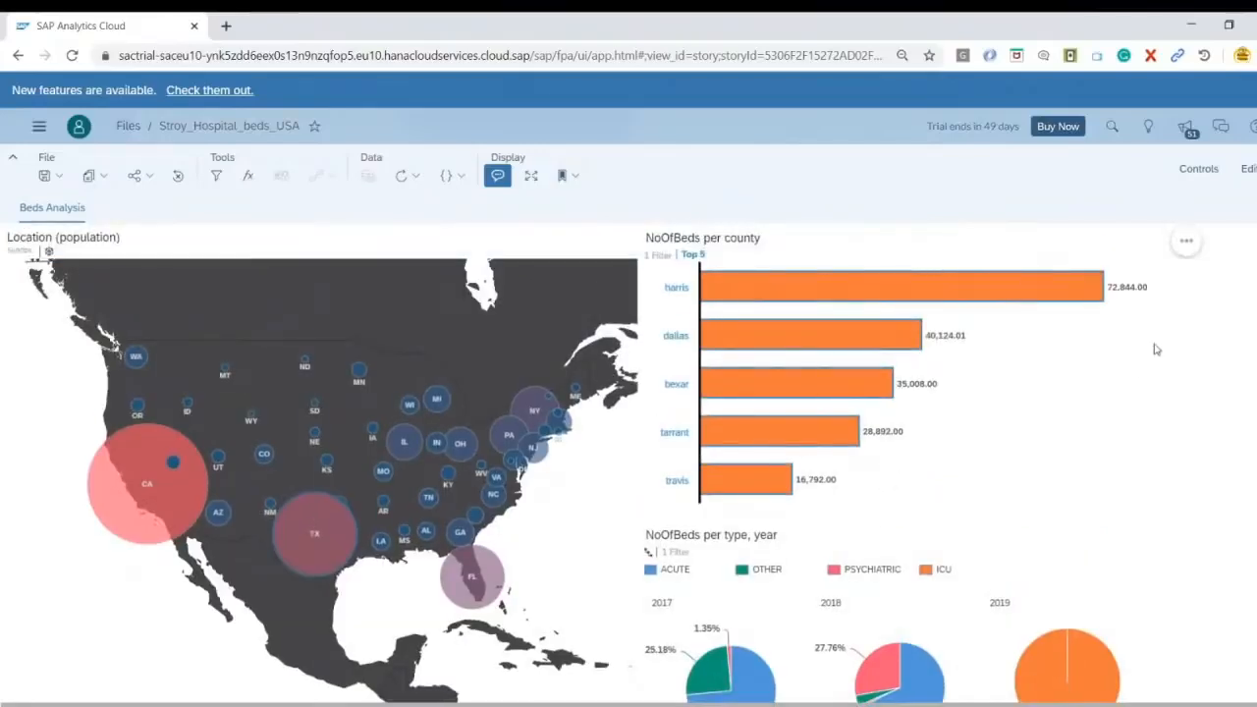
# Clear the county selection in the bar chart and switch the story to edit mode.
pyautogui.click(776, 432)
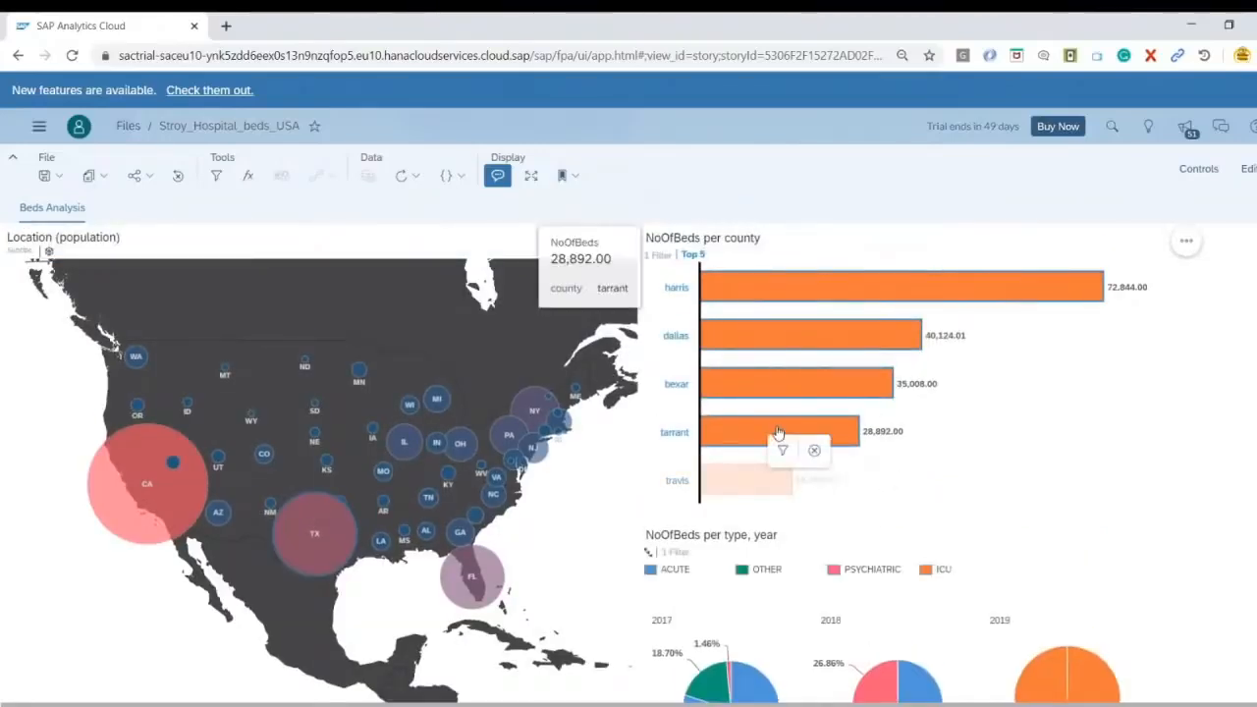
pyautogui.click(774, 383)
pyautogui.click(783, 336)
pyautogui.click(782, 287)
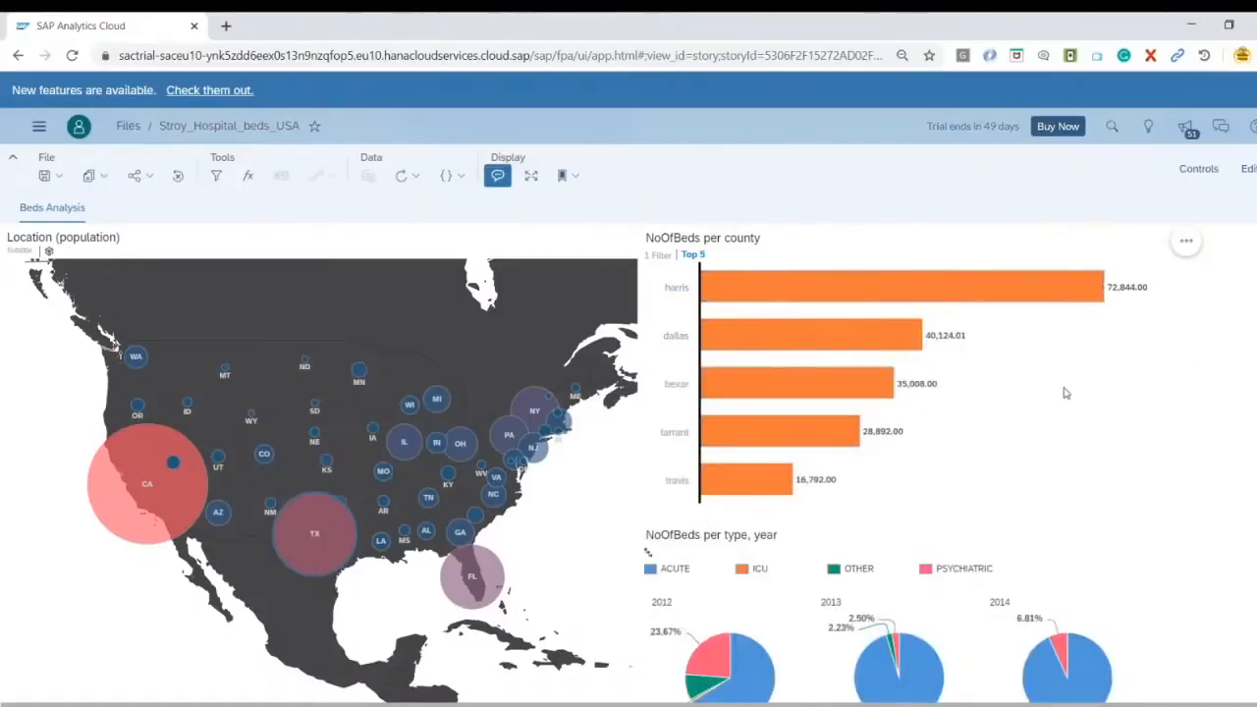
pyautogui.click(1247, 170)
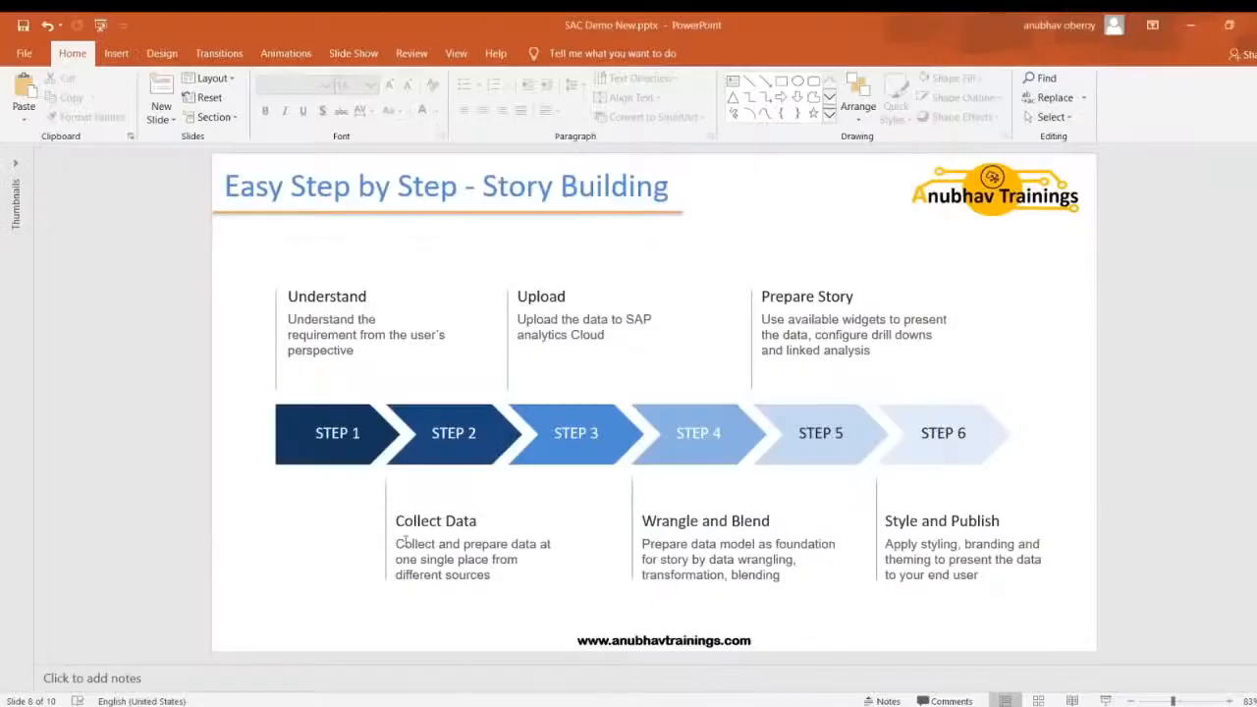
pyautogui.scroll(2, 437, 544)
pyautogui.scroll(-1, 450, 546)
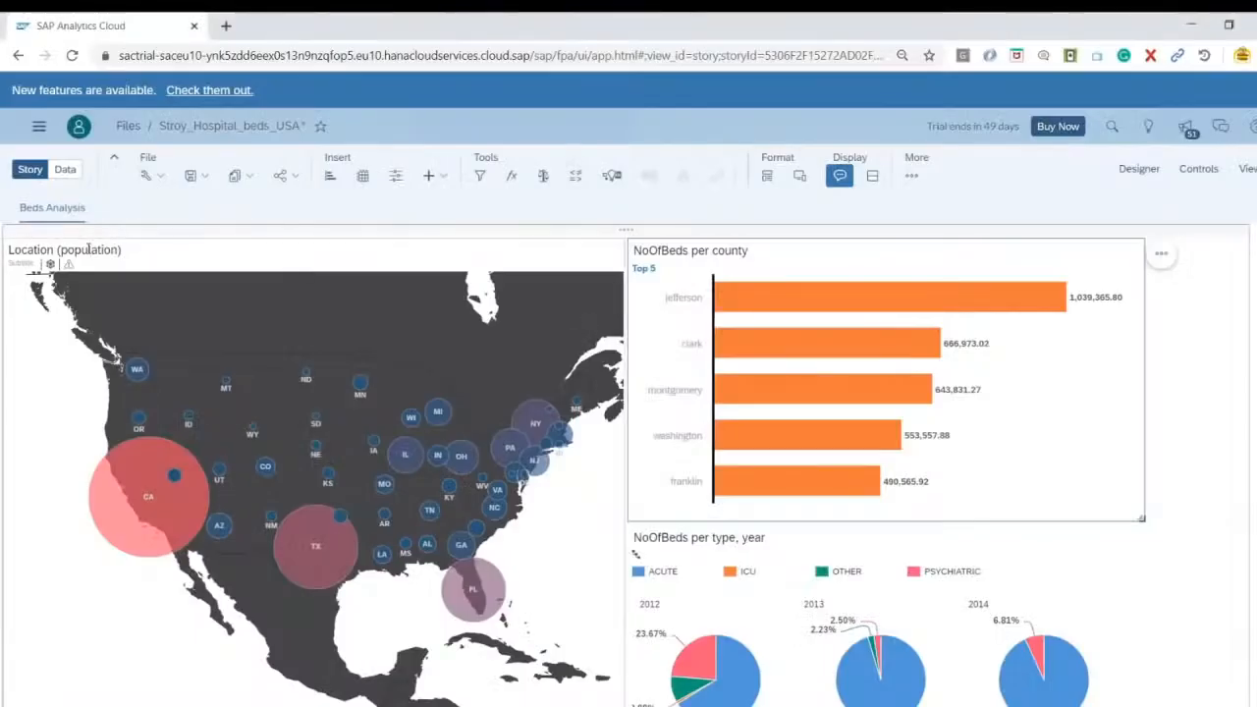
# Rename the map's title to "Population per state in USA".
pyautogui.tripleClick(88, 250)
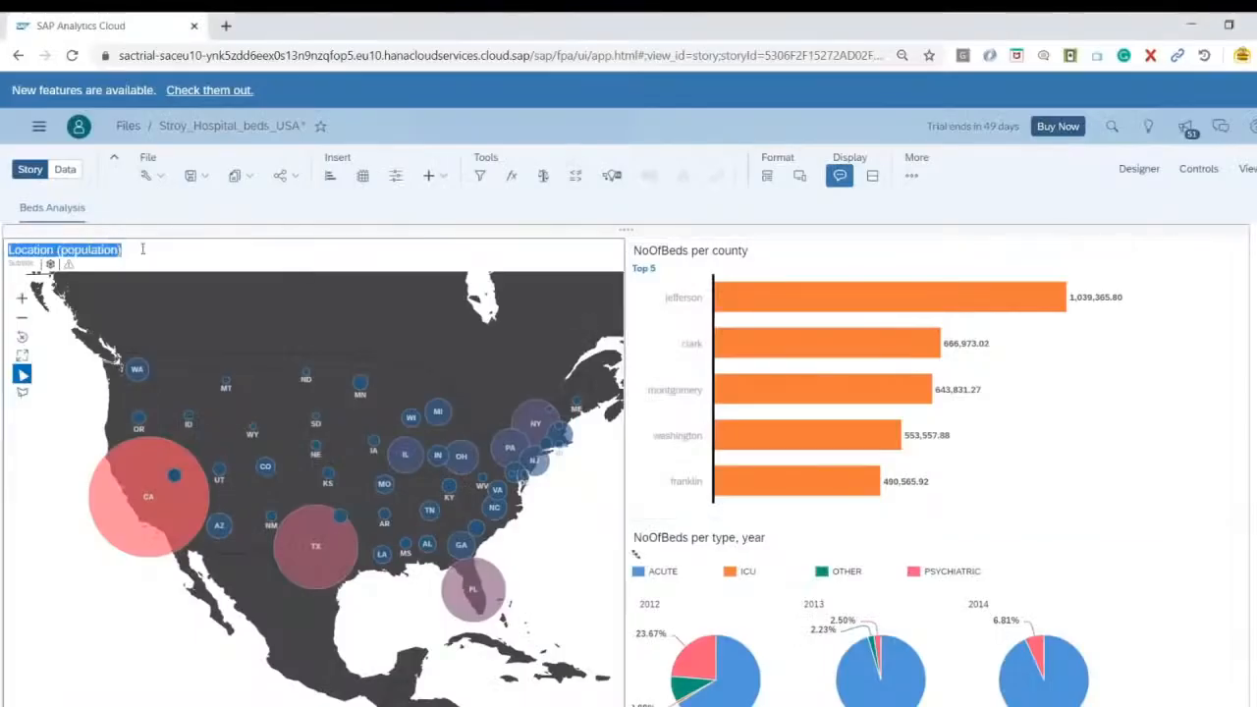
pyautogui.press('BackSpace')
pyautogui.write('Population per stat')
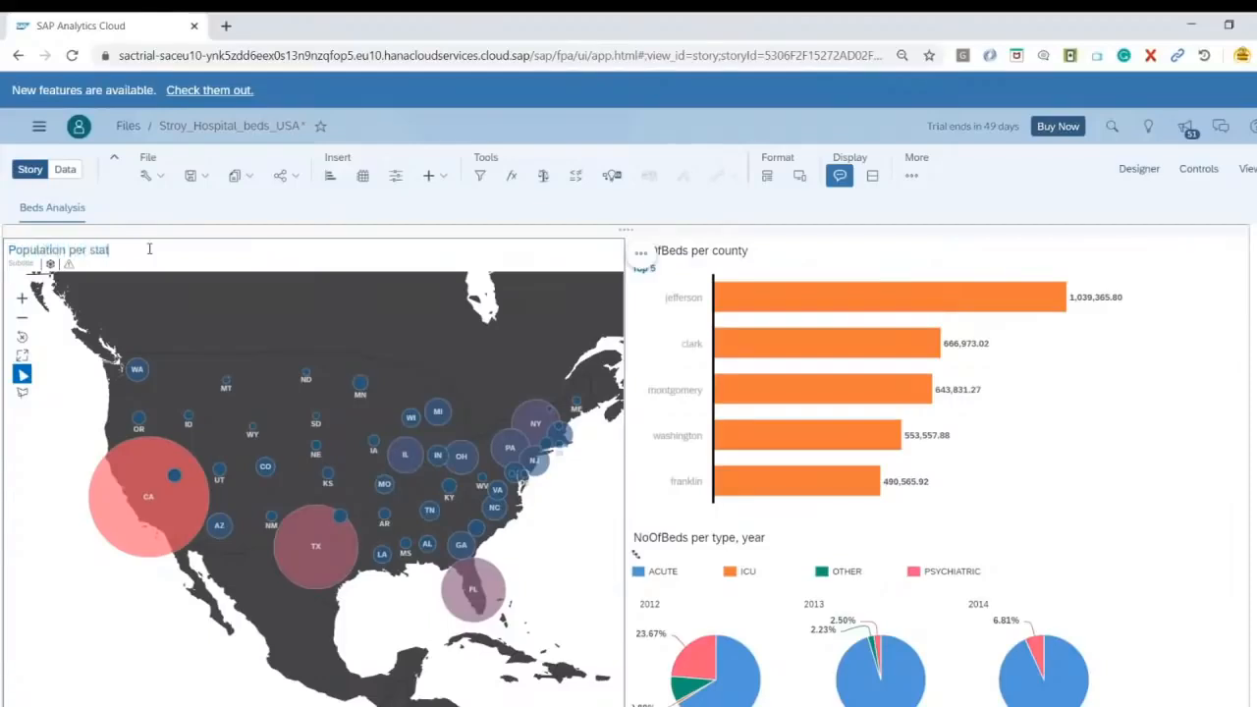
pyautogui.write('e in USA')
pyautogui.click(1209, 285)
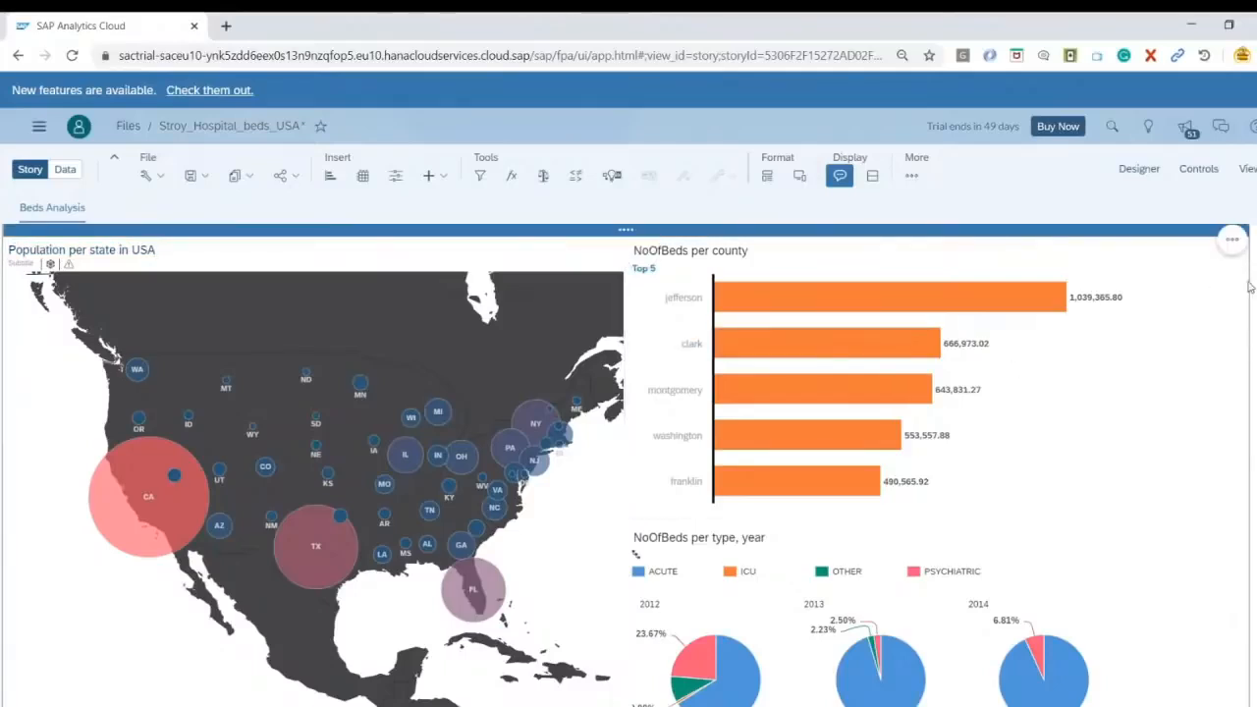
# Open the lane's styling options, change the page background type to Image and start adding an image.
pyautogui.click(1231, 240)
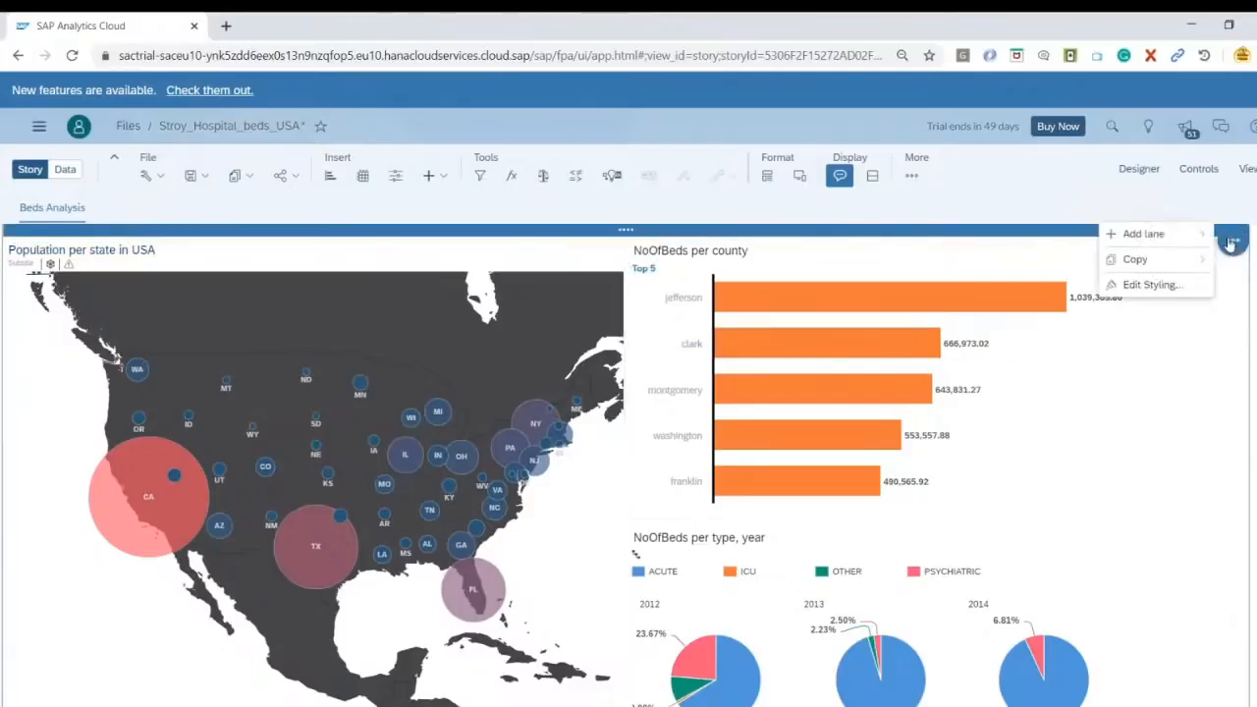
pyautogui.click(1184, 284)
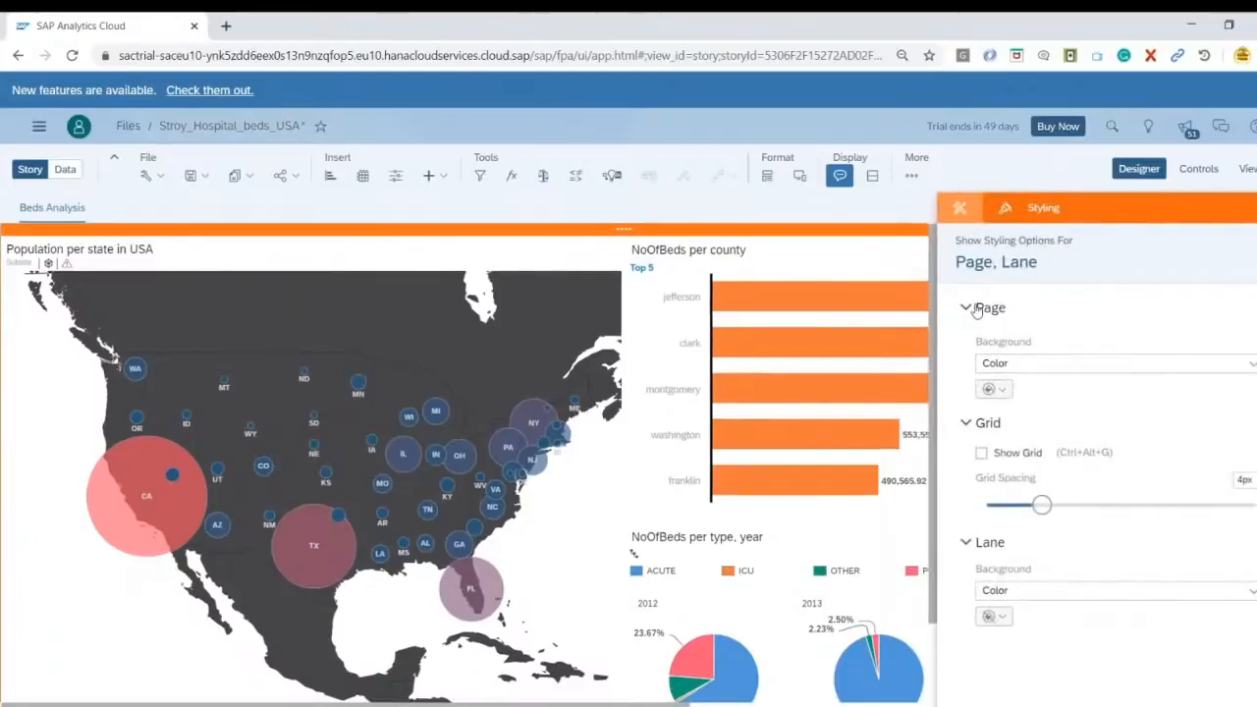
pyautogui.click(1251, 364)
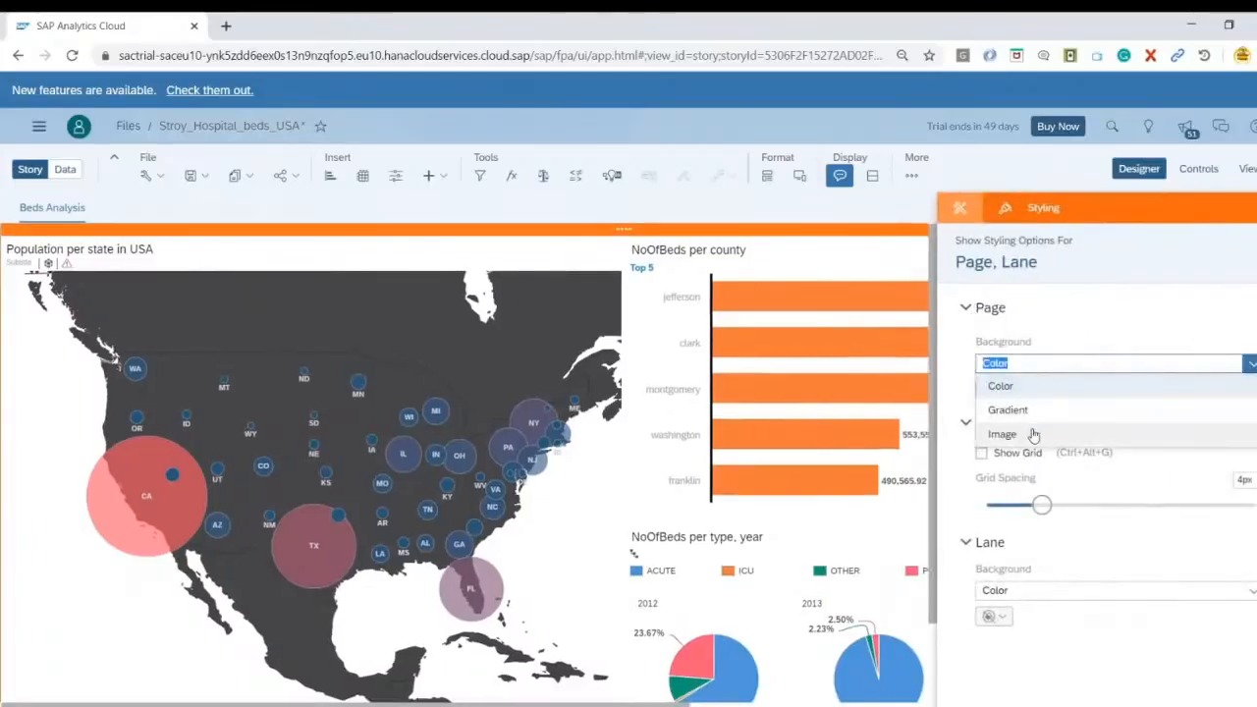
pyautogui.click(1003, 434)
pyautogui.click(1012, 434)
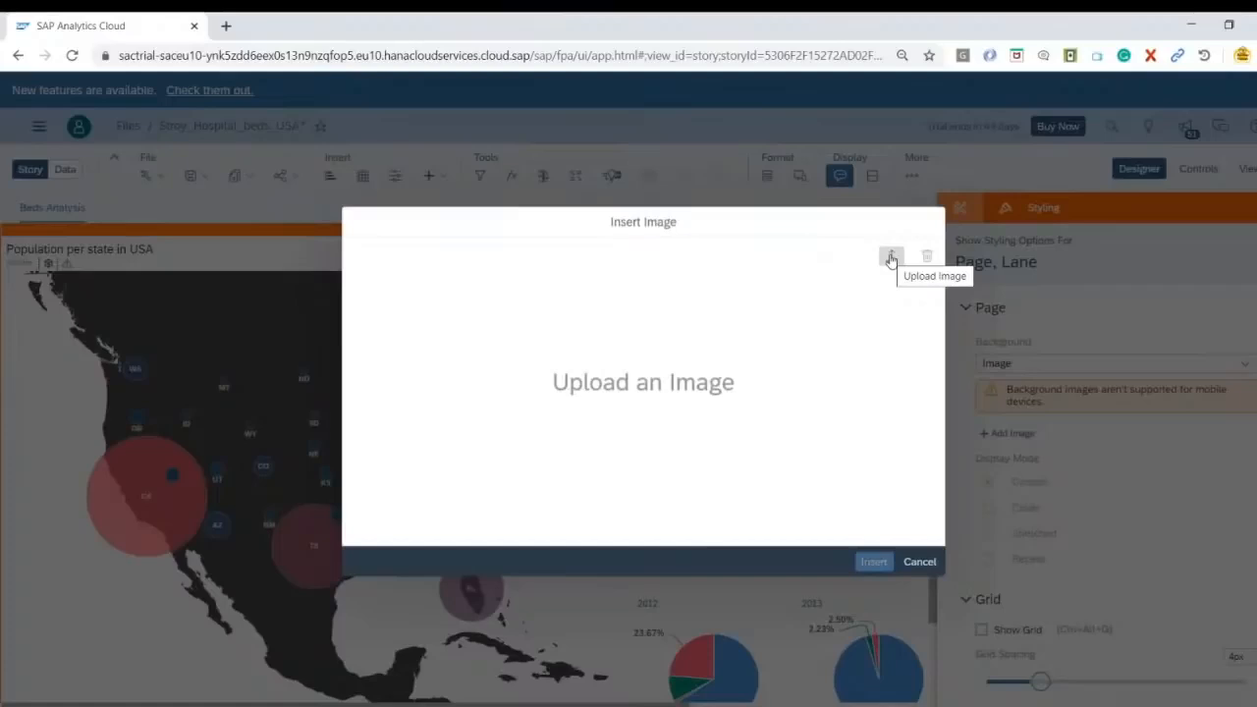
# Upload and insert bluetxt.jpg as the page background, with its display mode set to Cover.
pyautogui.click(891, 258)
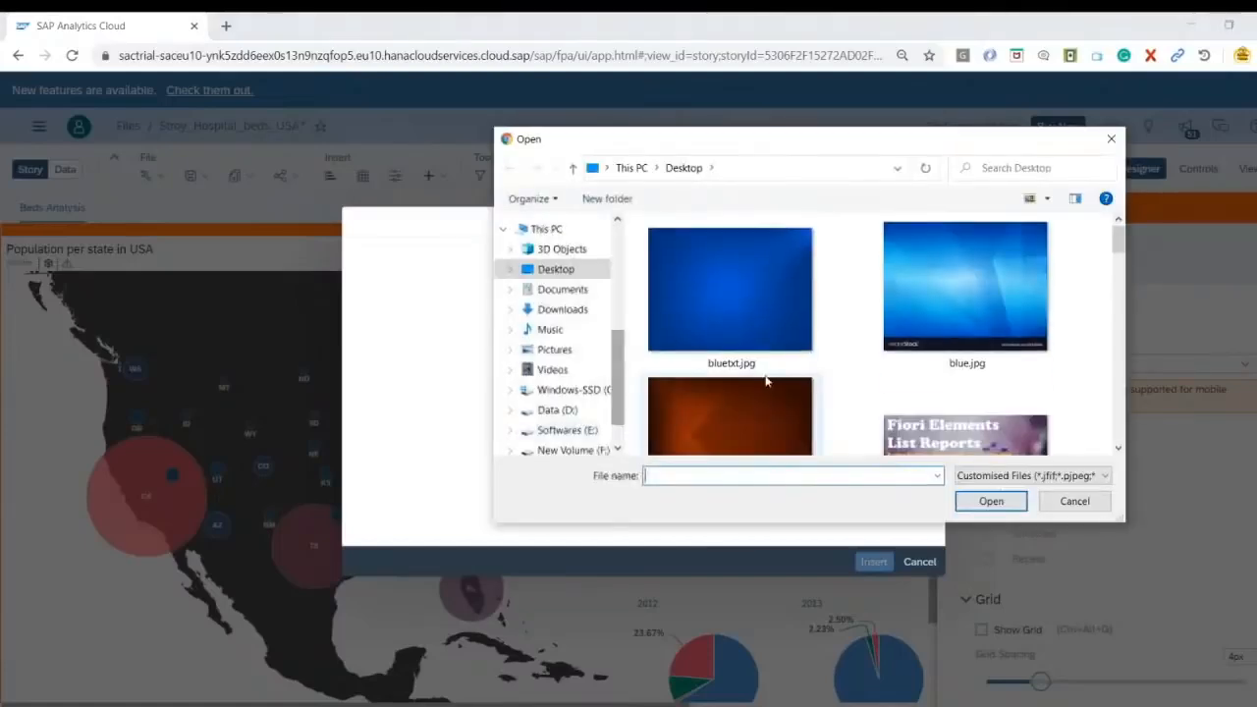
pyautogui.click(746, 325)
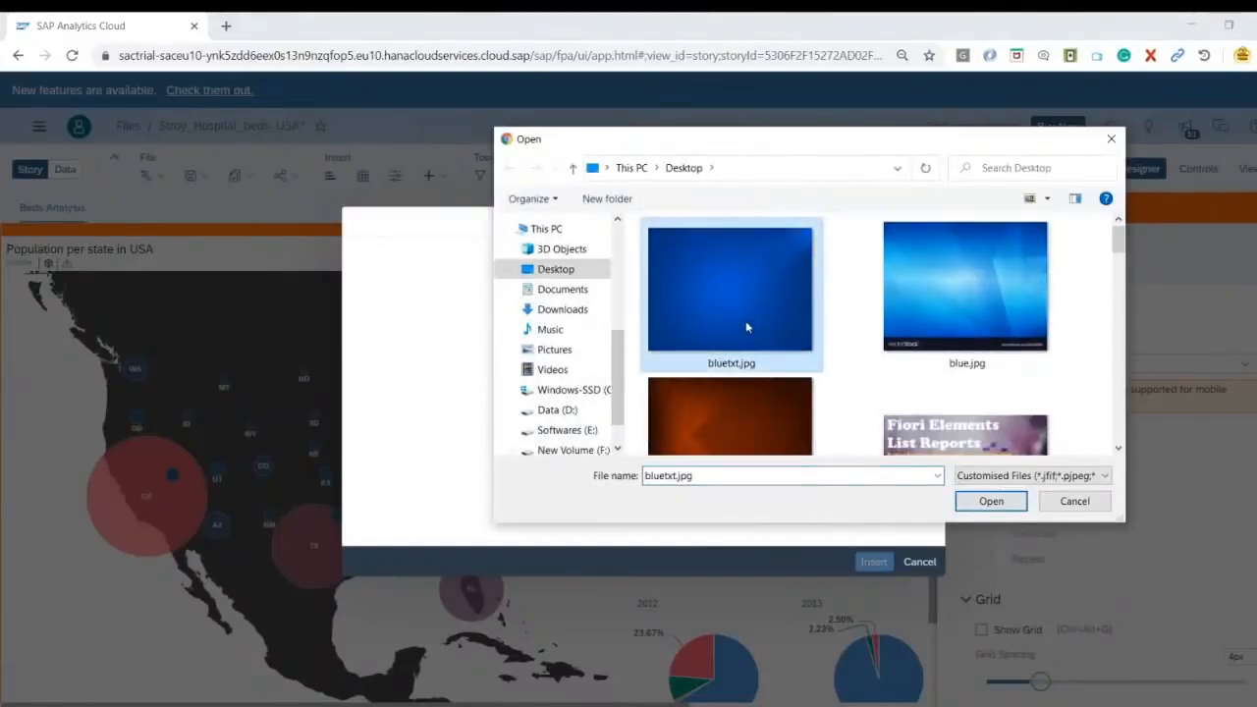
pyautogui.click(965, 501)
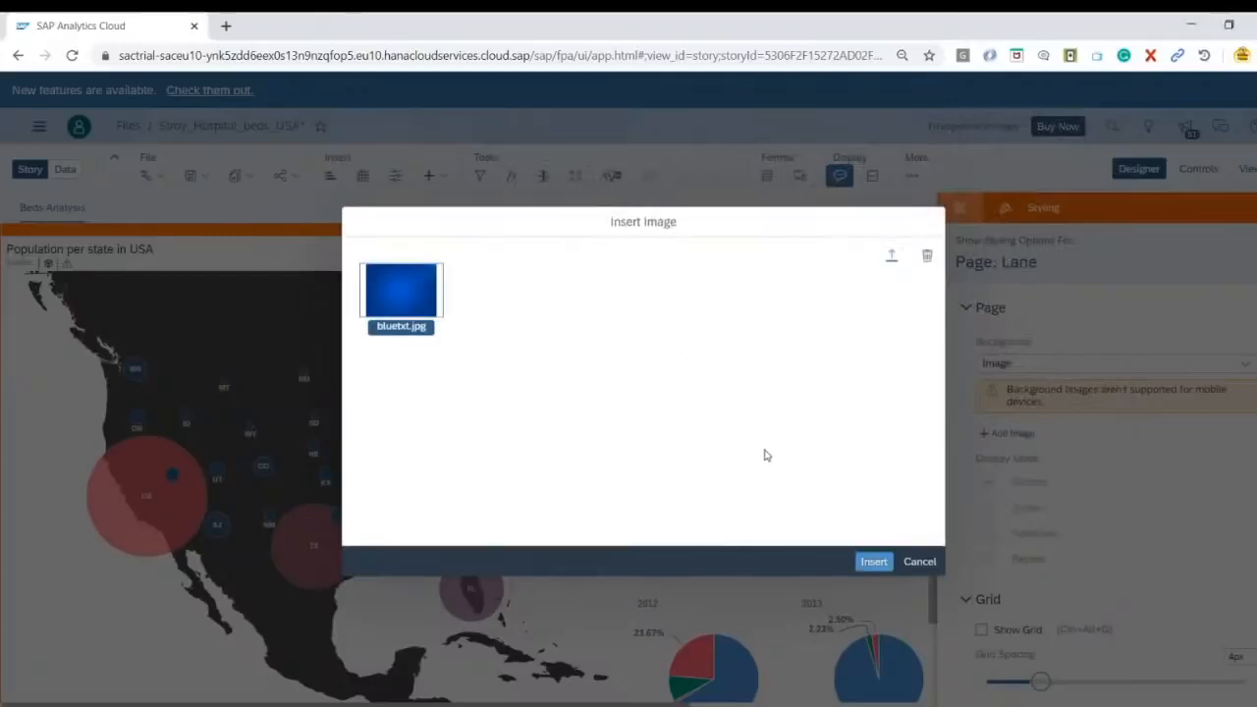
pyautogui.click(872, 562)
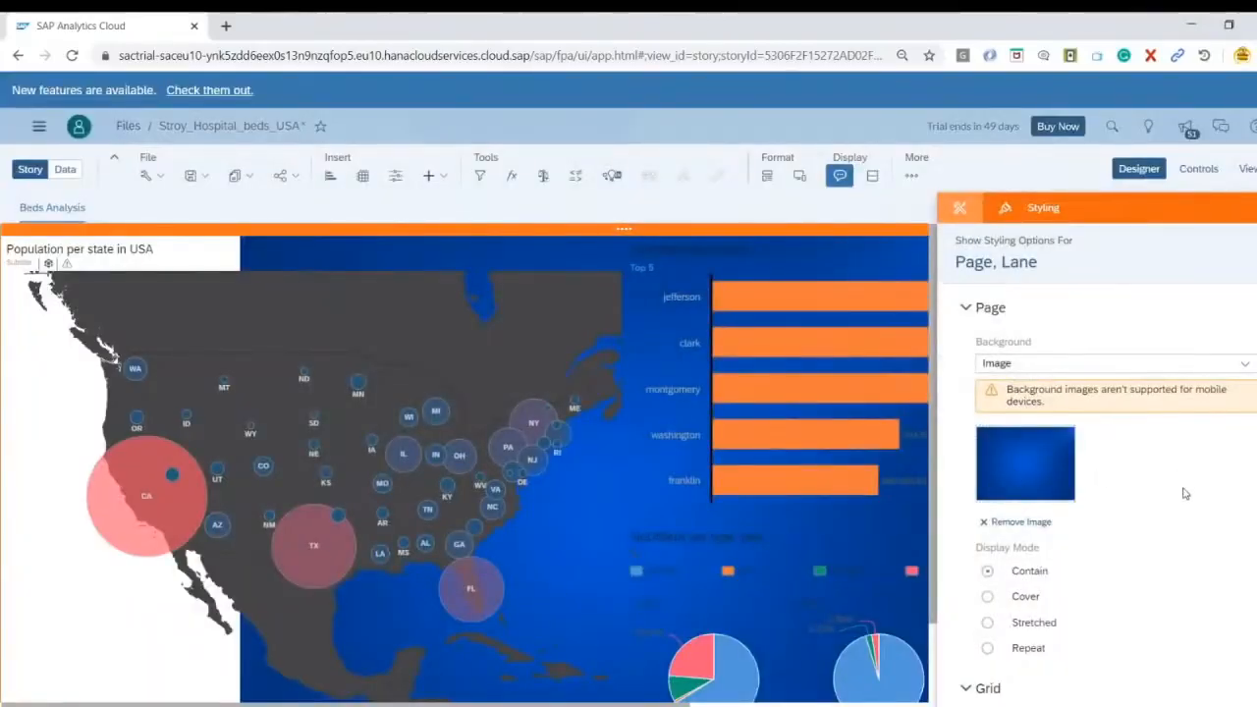
pyautogui.scroll(-2, 1184, 493)
pyautogui.click(987, 429)
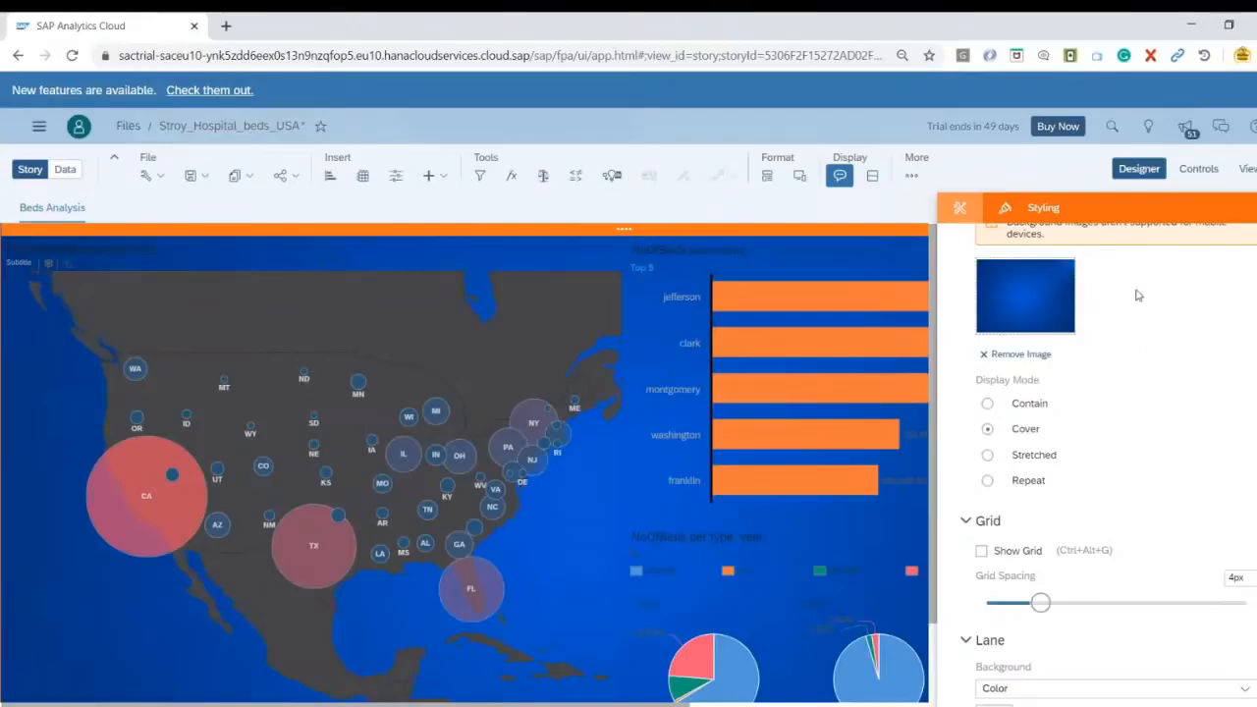
# Style all text of the county bar chart in orange, bold, size 16.
pyautogui.click(666, 275)
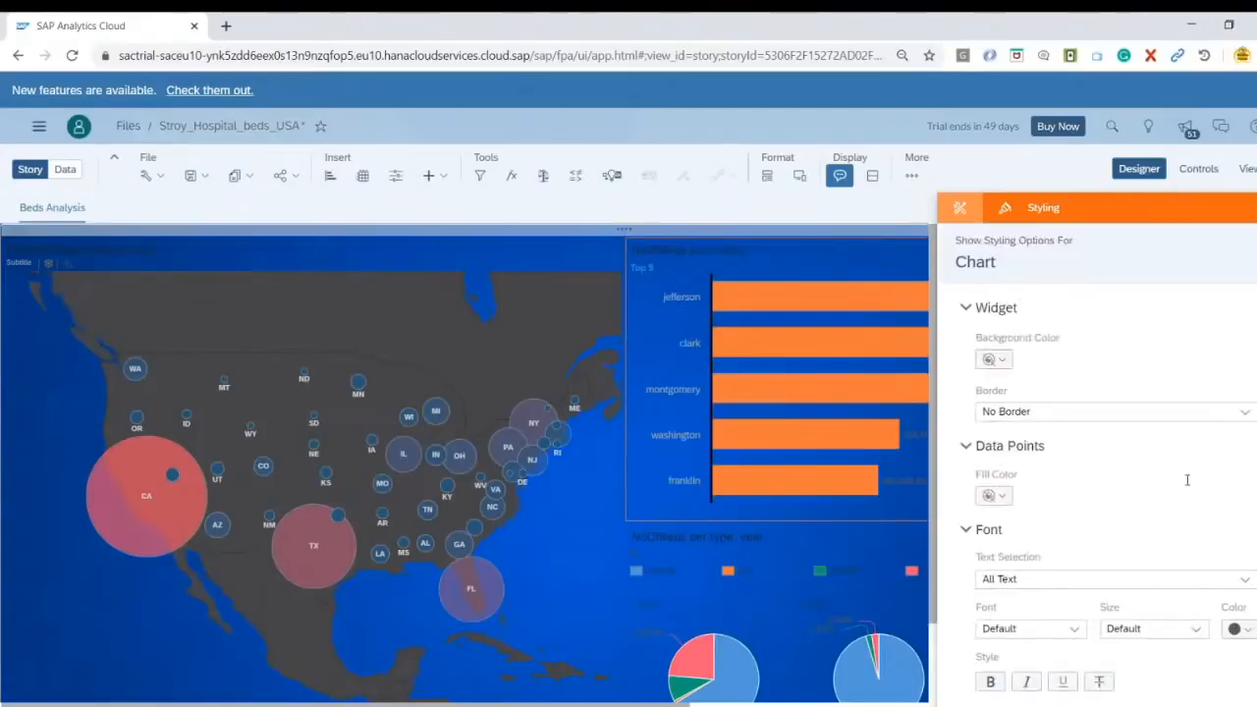
pyautogui.scroll(-3, 1186, 480)
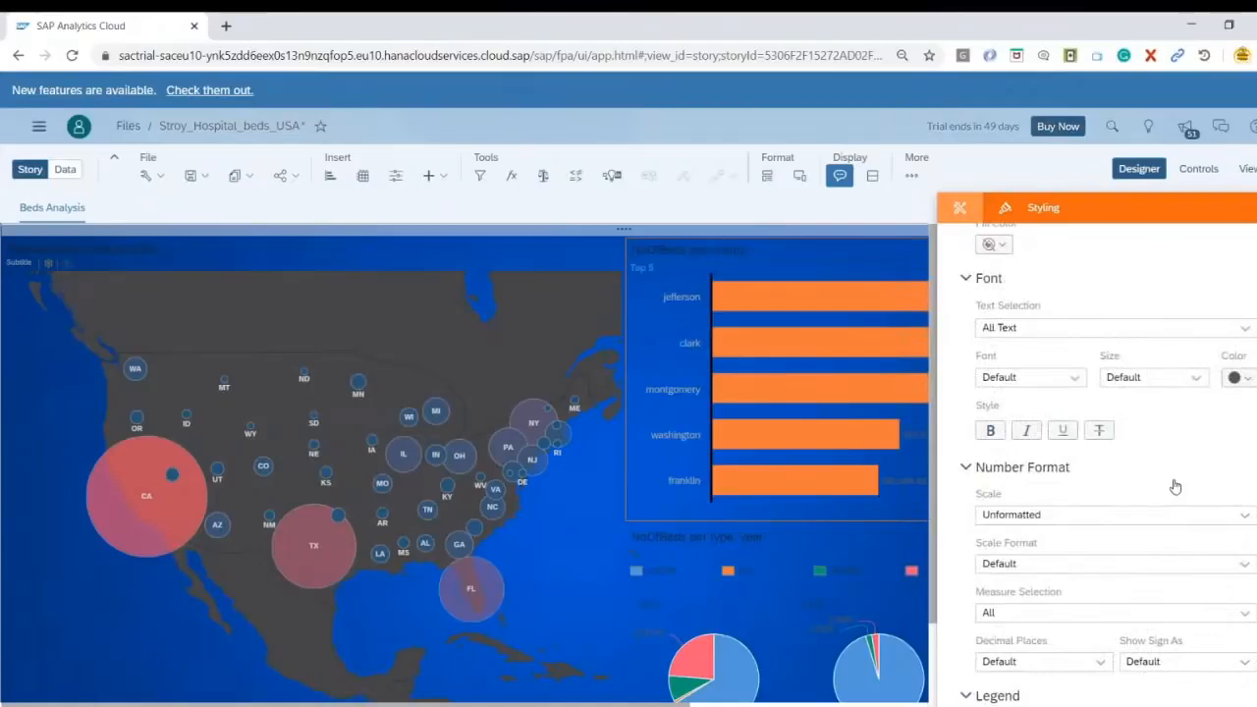
pyautogui.scroll(-3, 1172, 502)
pyautogui.scroll(3, 1178, 429)
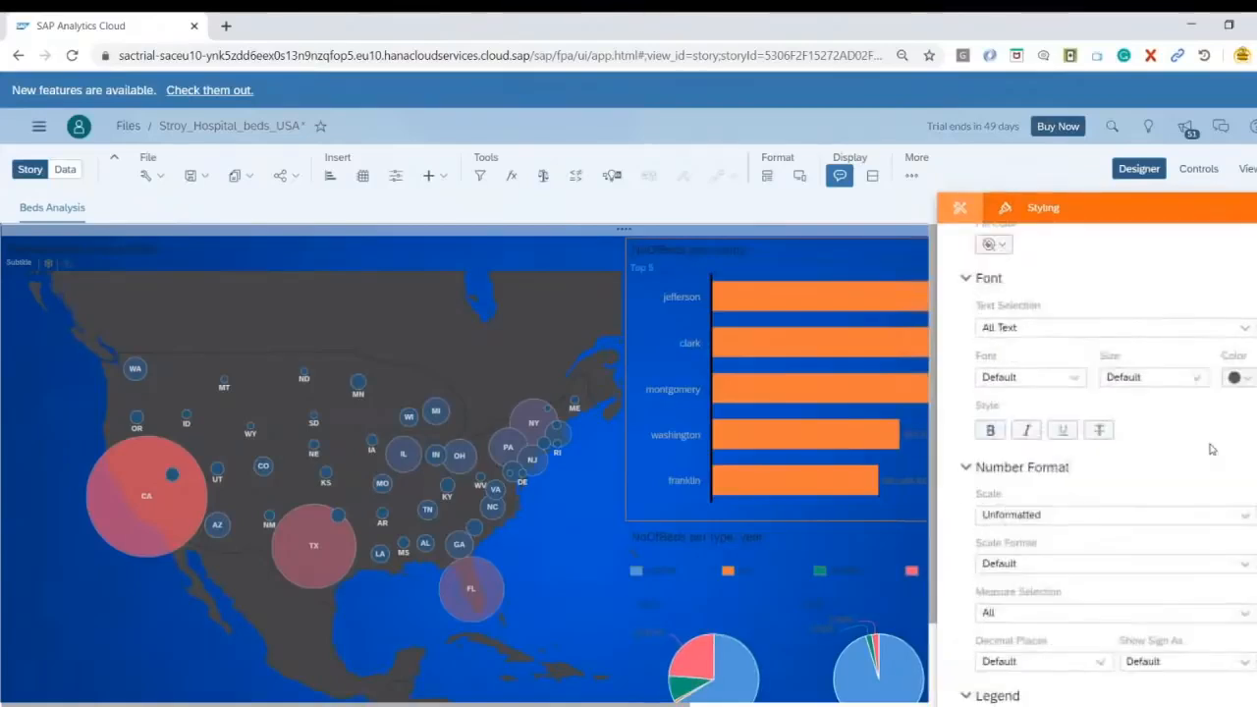
pyautogui.click(1237, 378)
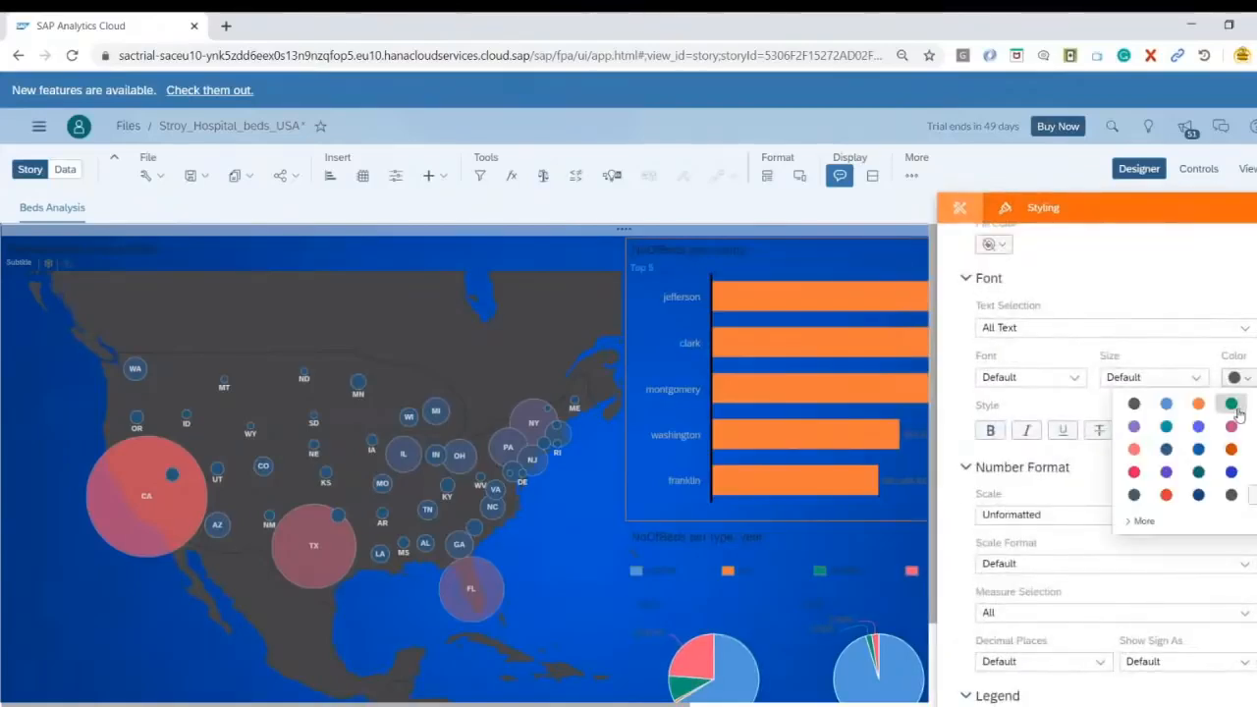
pyautogui.click(1199, 405)
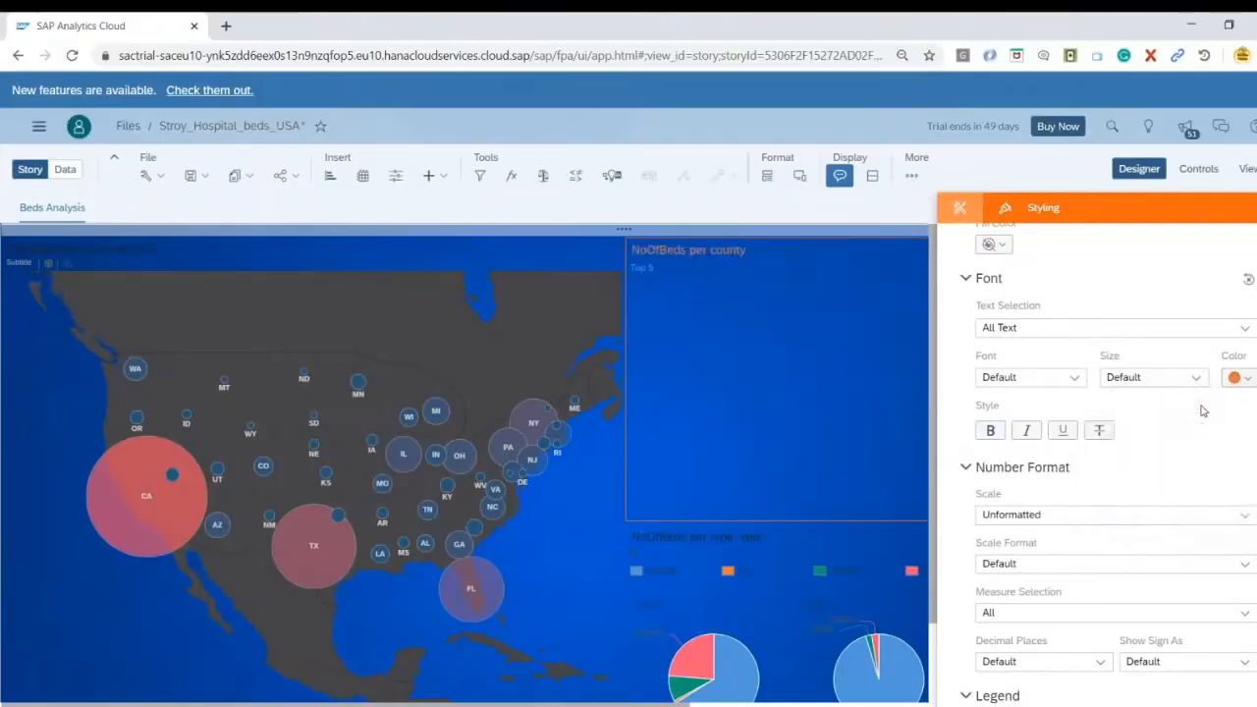
pyautogui.click(982, 434)
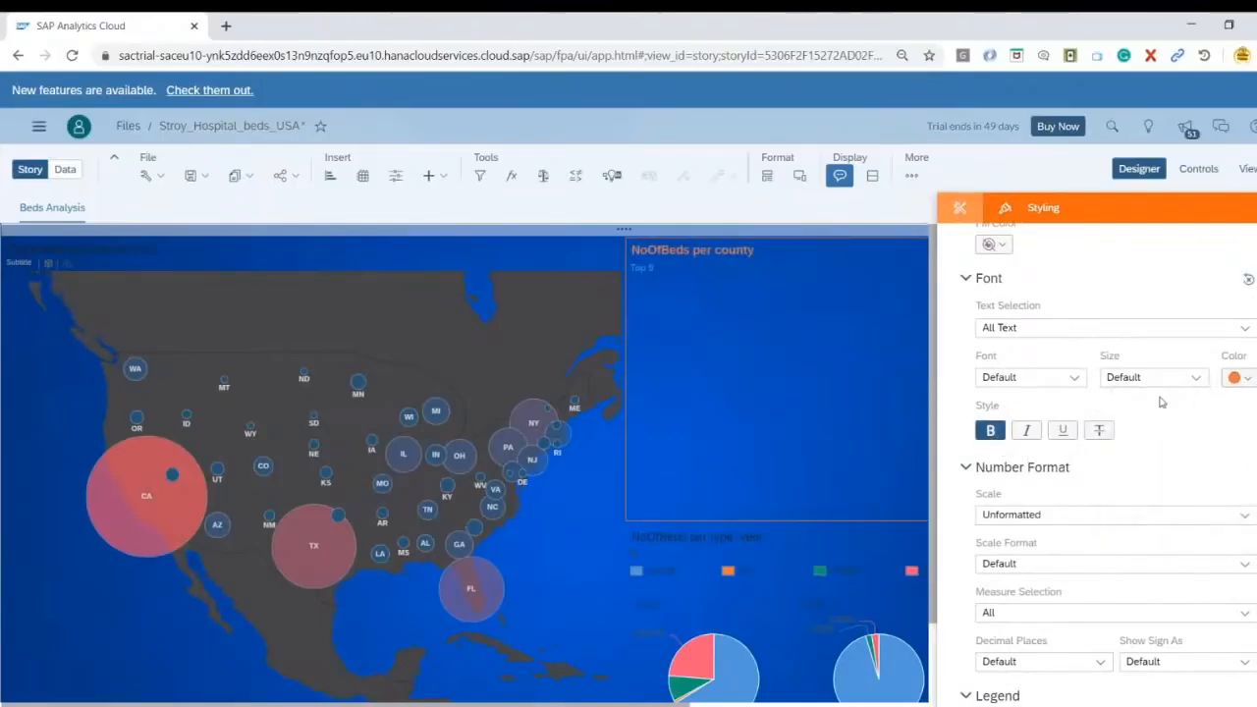
pyautogui.click(1193, 385)
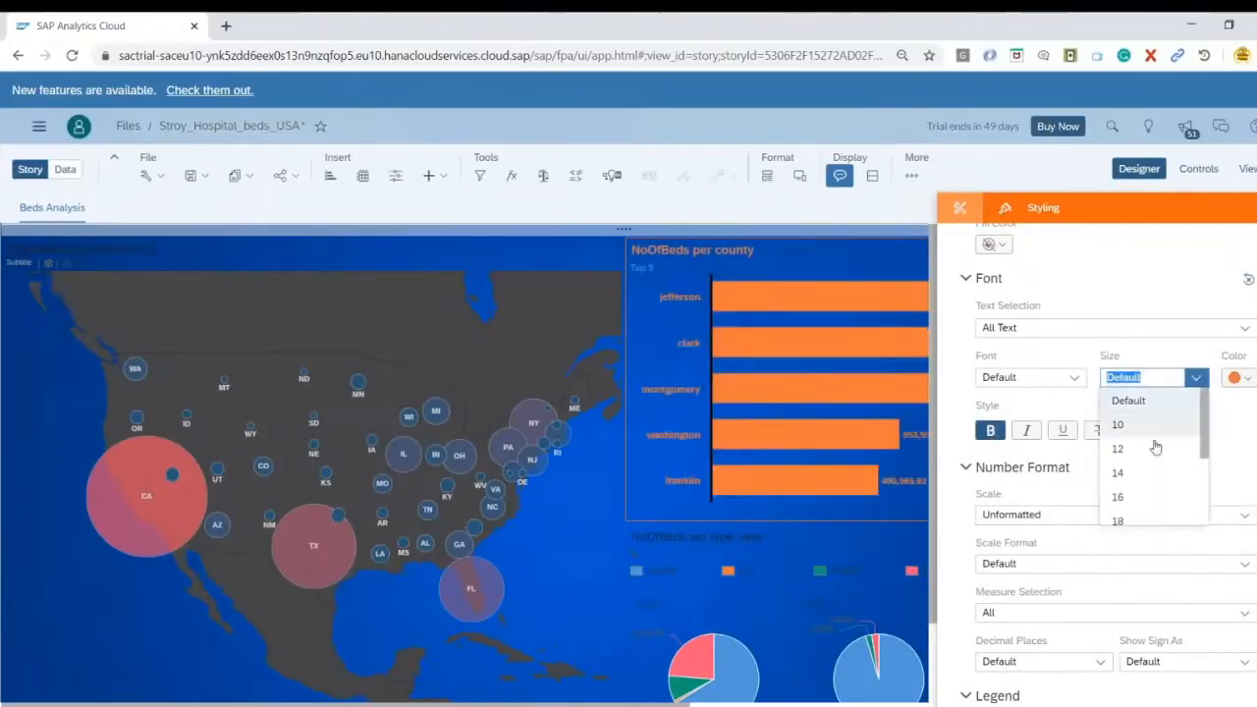
pyautogui.click(1154, 497)
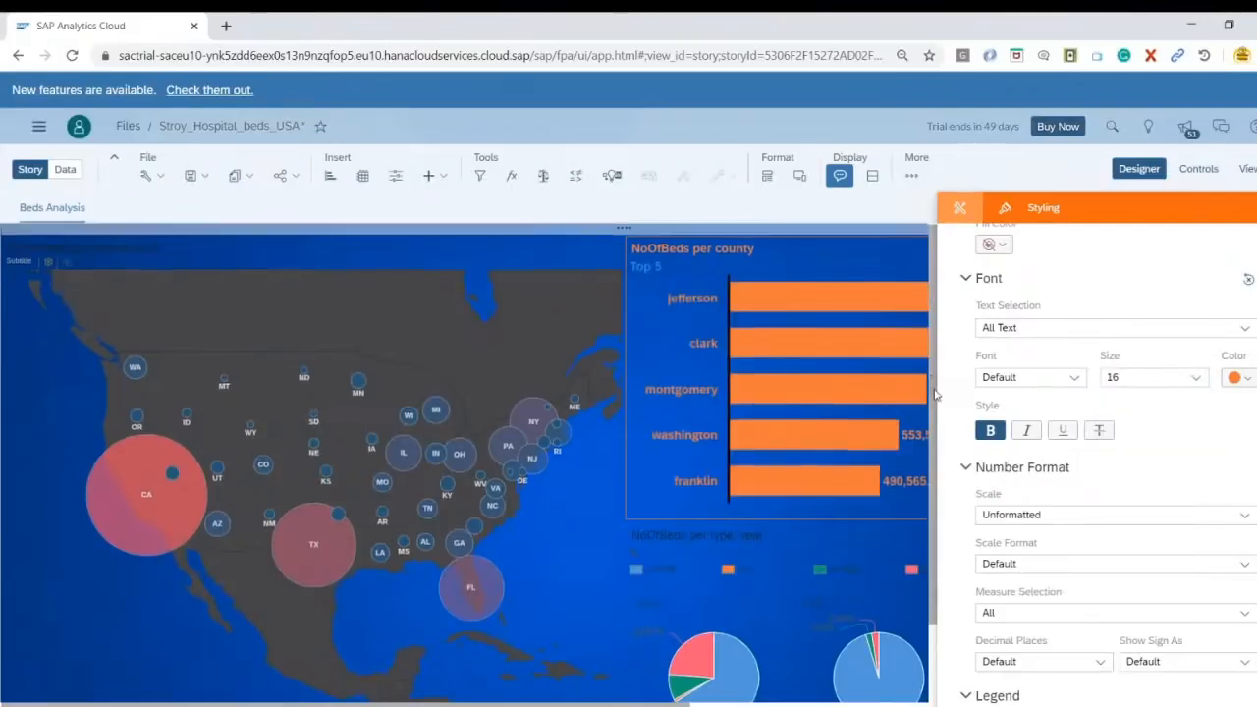
# Style all text of the bed type pie charts in light red, size 14, bold.
pyautogui.scroll(-2, 815, 445)
pyautogui.click(815, 447)
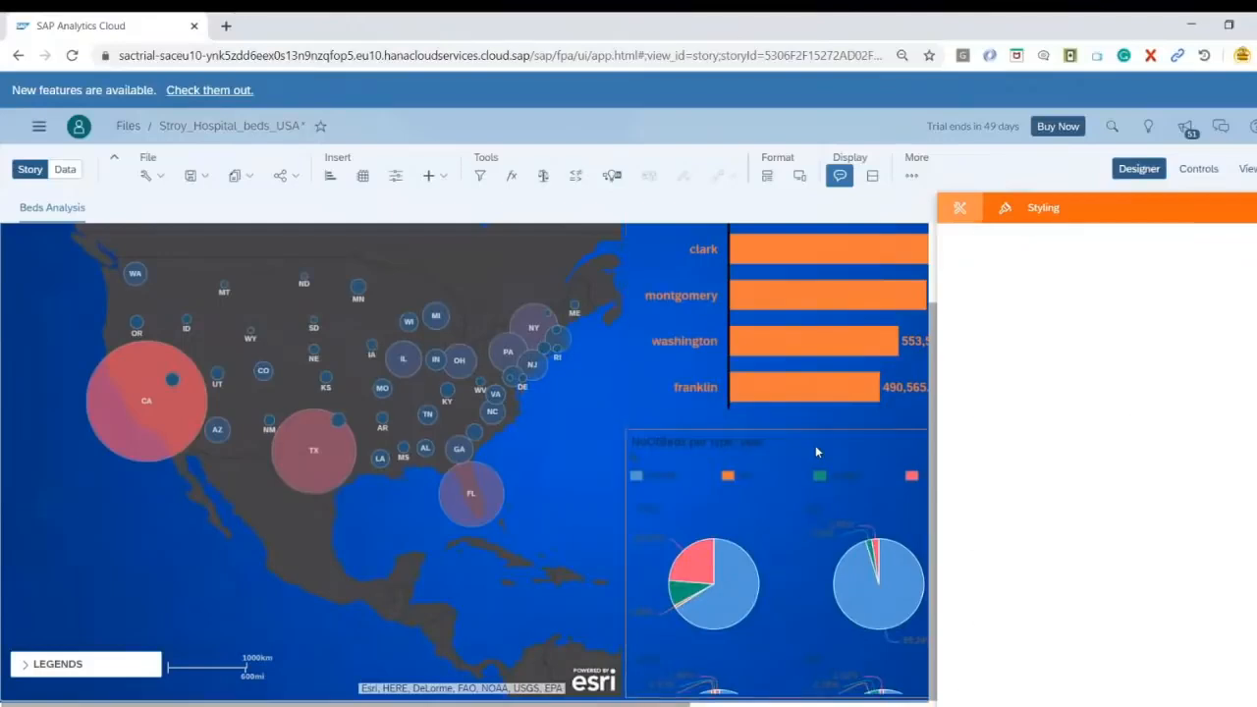
pyautogui.click(1249, 542)
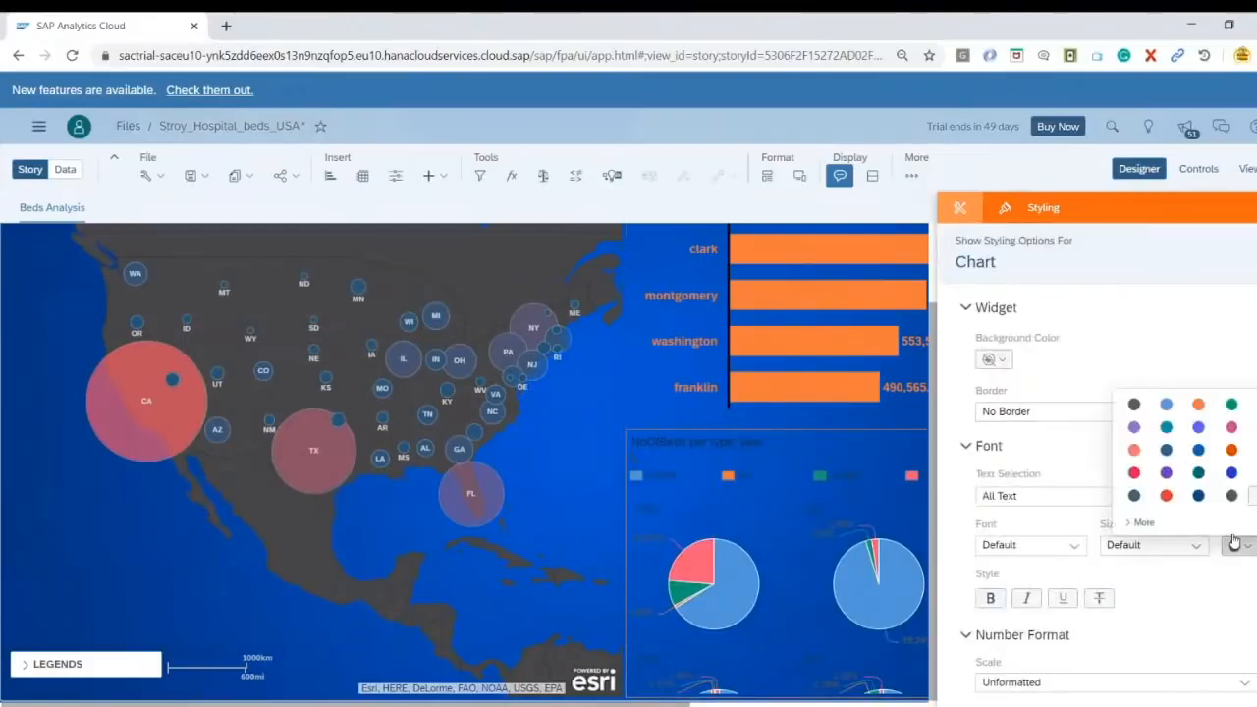
pyautogui.click(1131, 451)
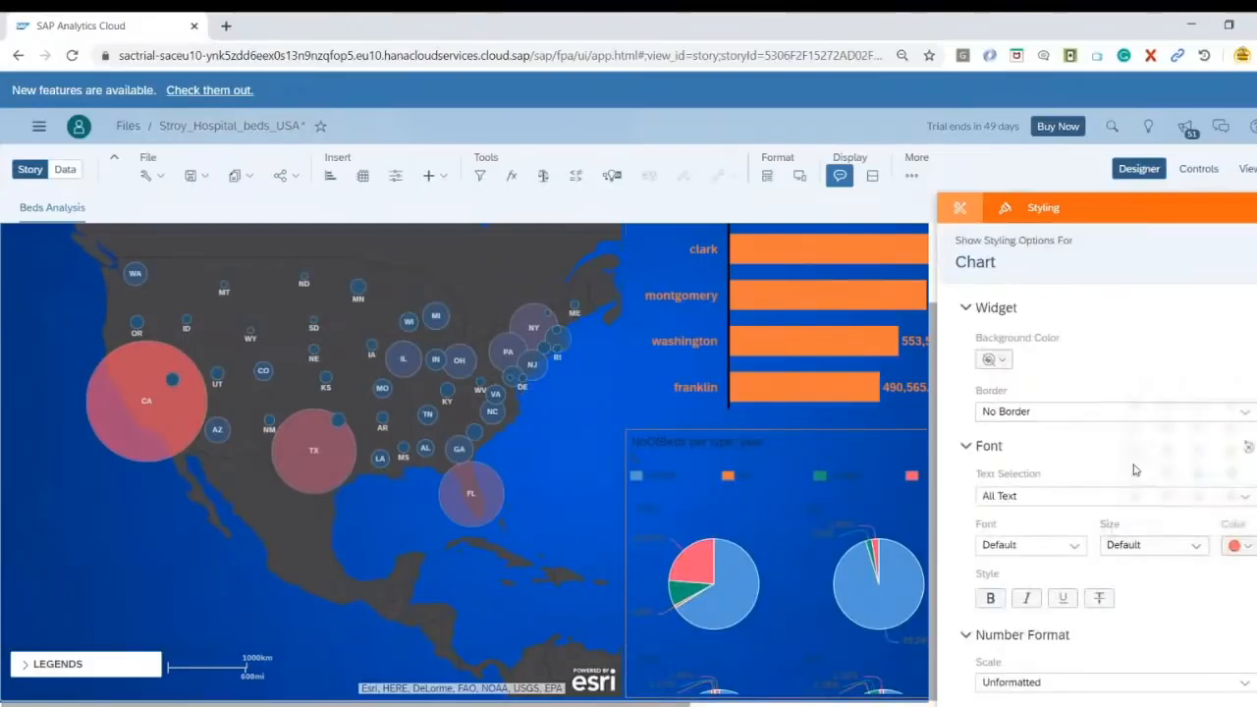
pyautogui.click(1196, 547)
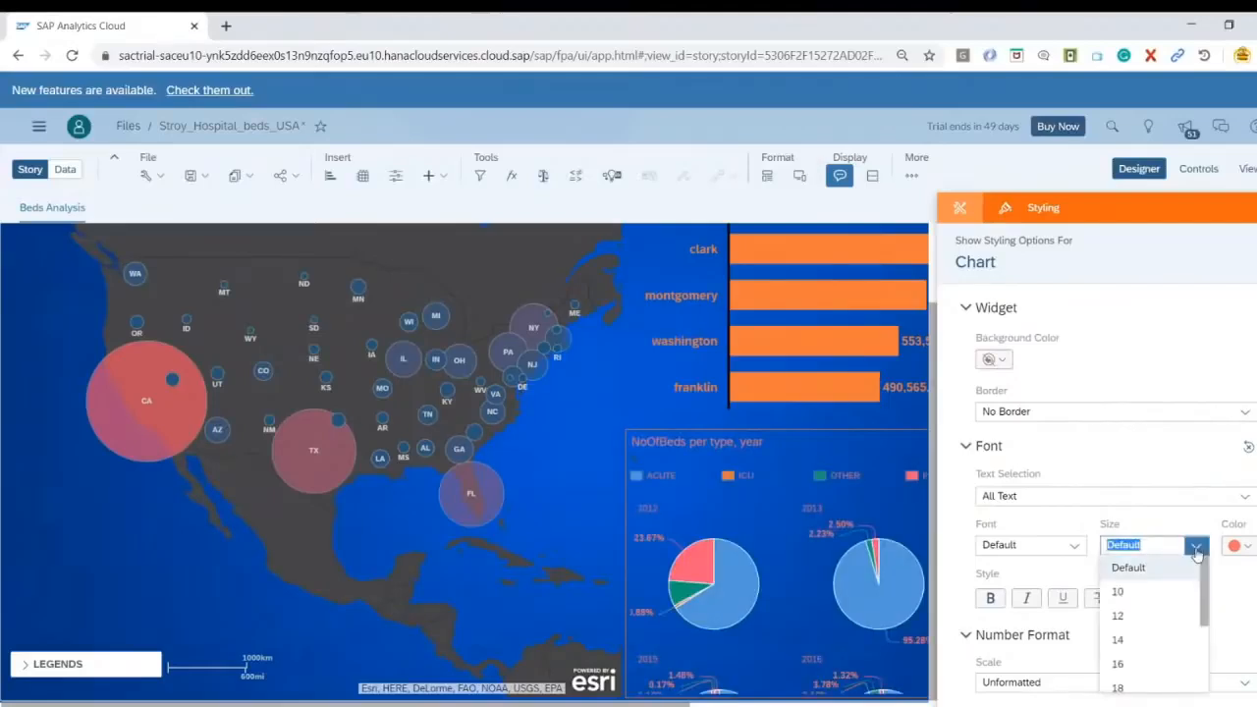
pyautogui.click(1145, 639)
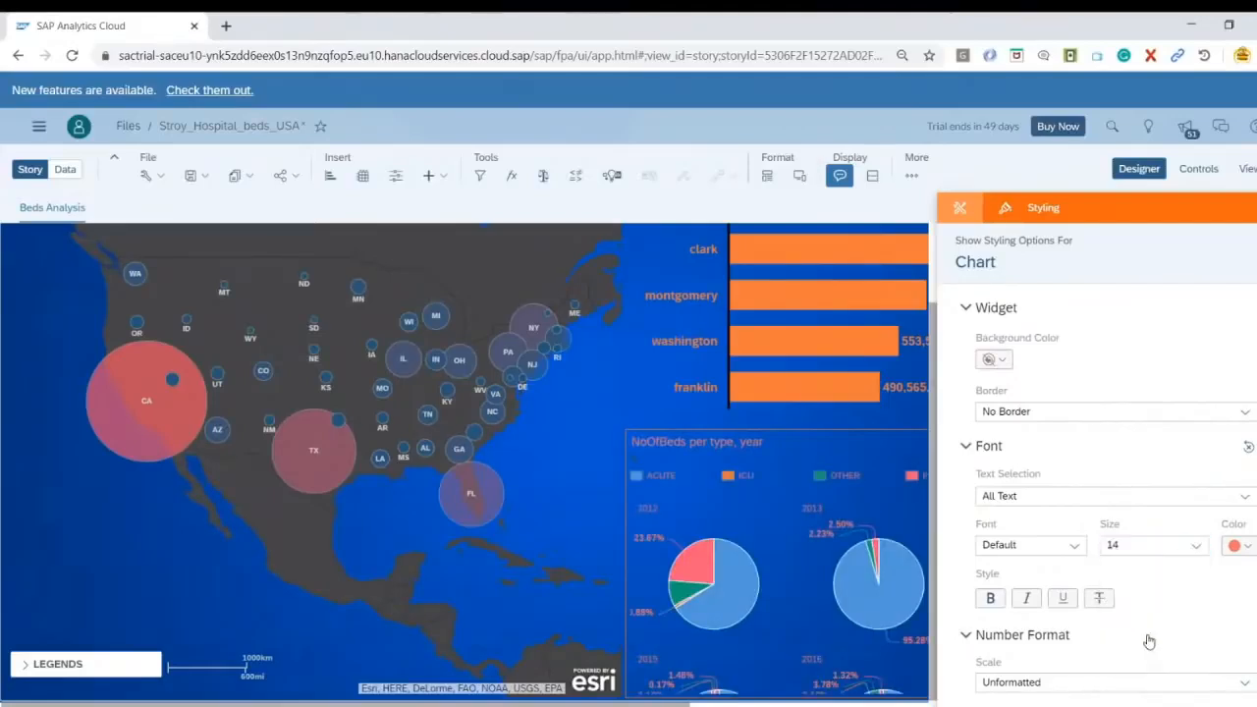
pyautogui.click(991, 599)
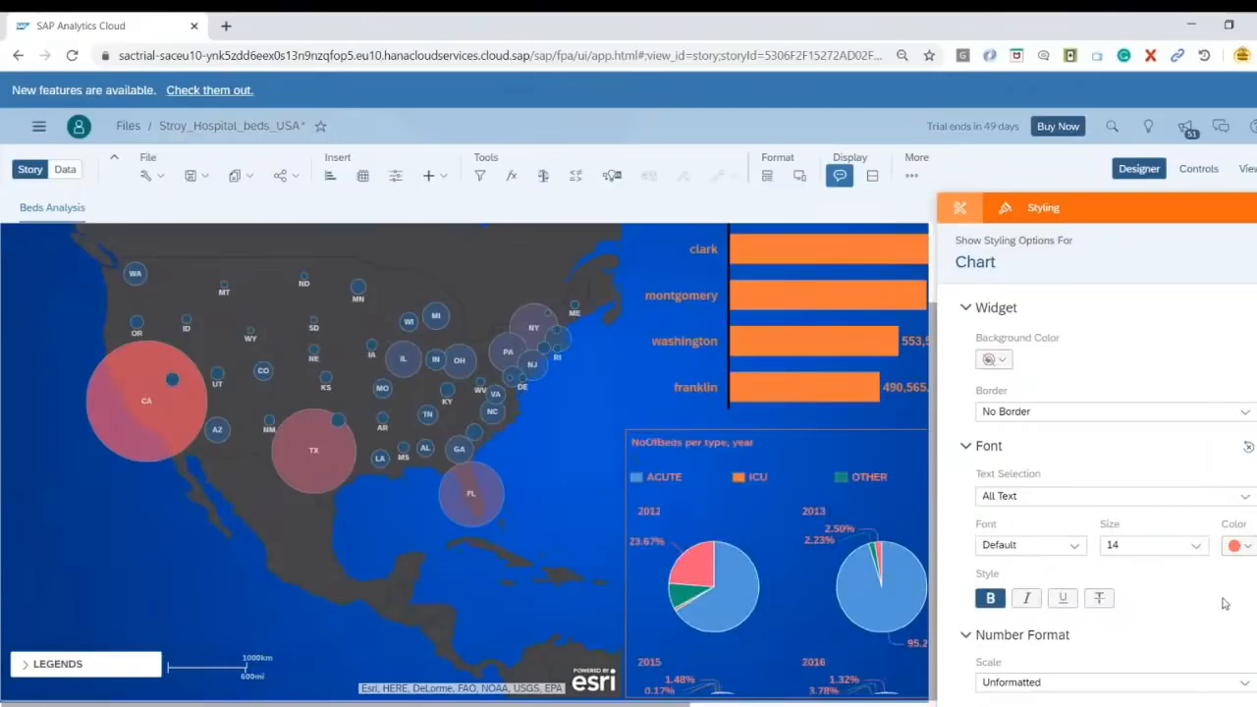
# Close the styling options and look over the restyled bar chart and yearly pie charts.
pyautogui.click(1137, 170)
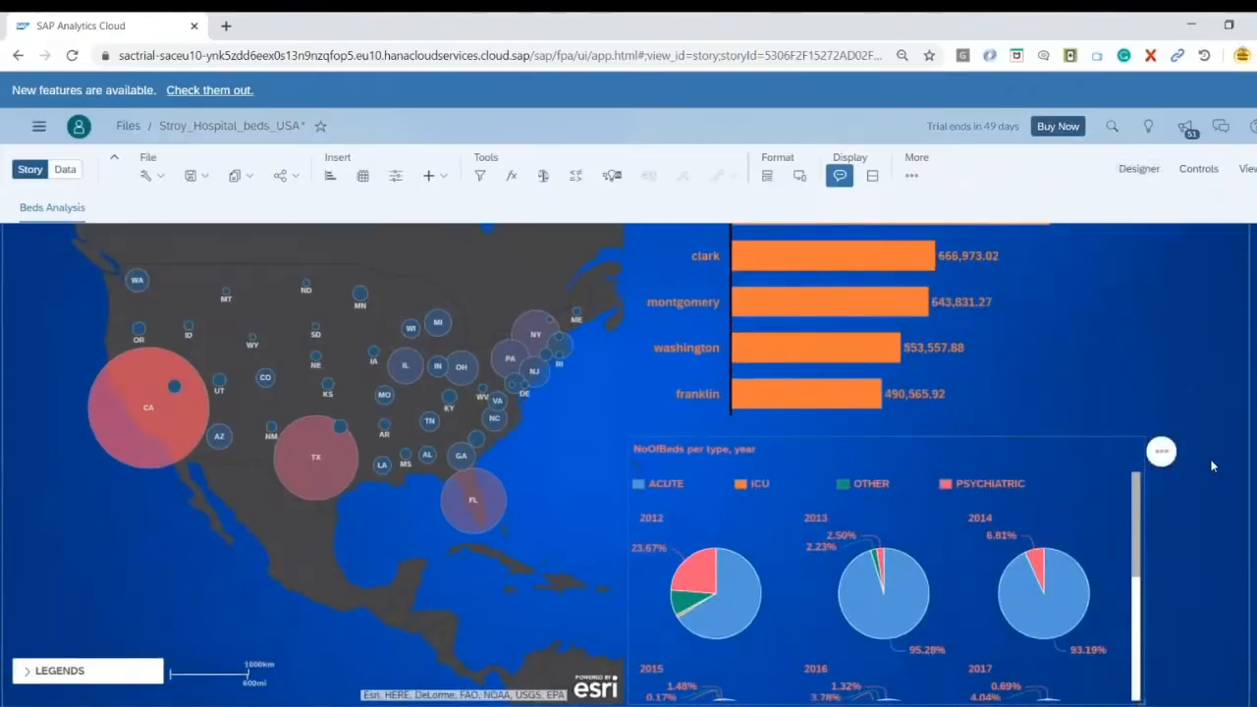
pyautogui.scroll(2, 1179, 581)
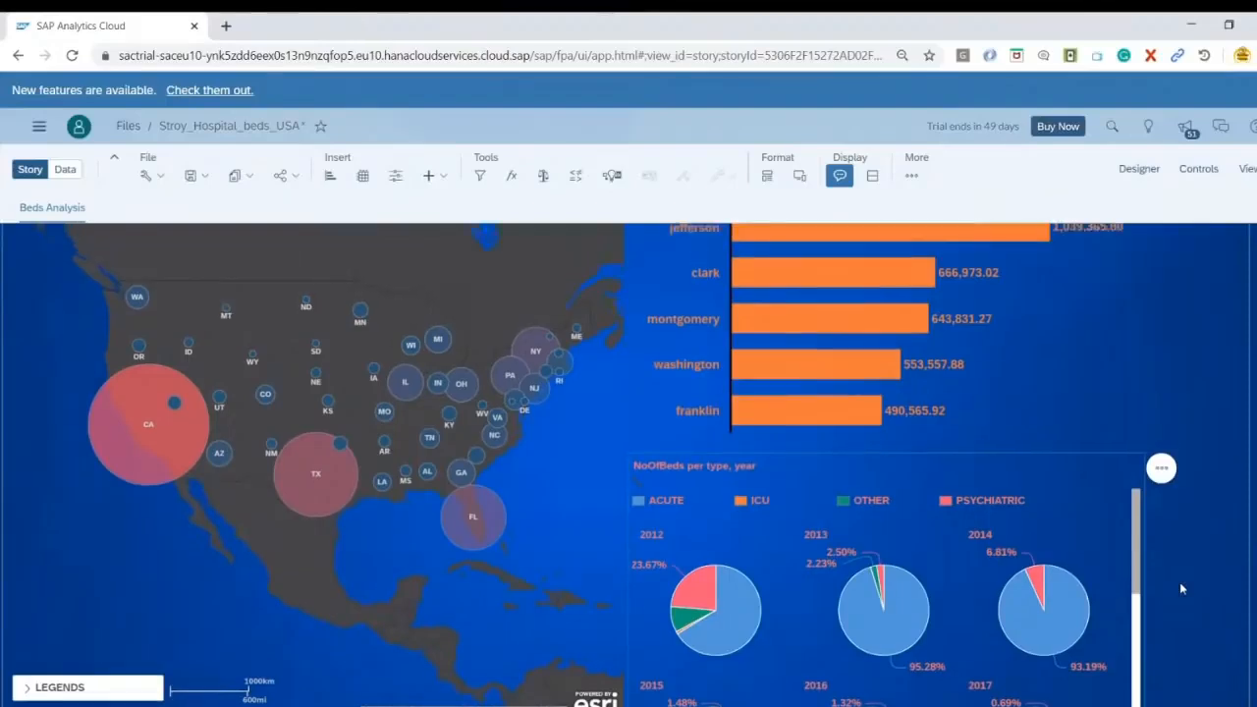
pyautogui.scroll(-2, 1102, 602)
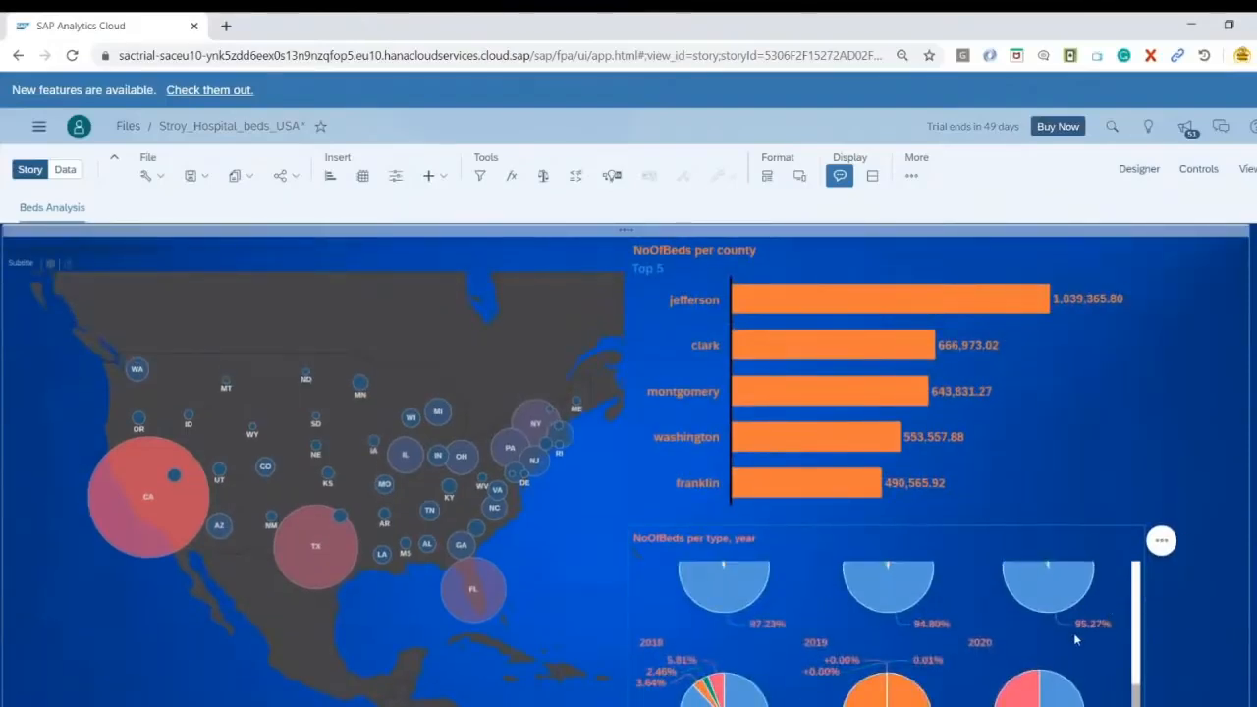
pyautogui.scroll(2, 1077, 640)
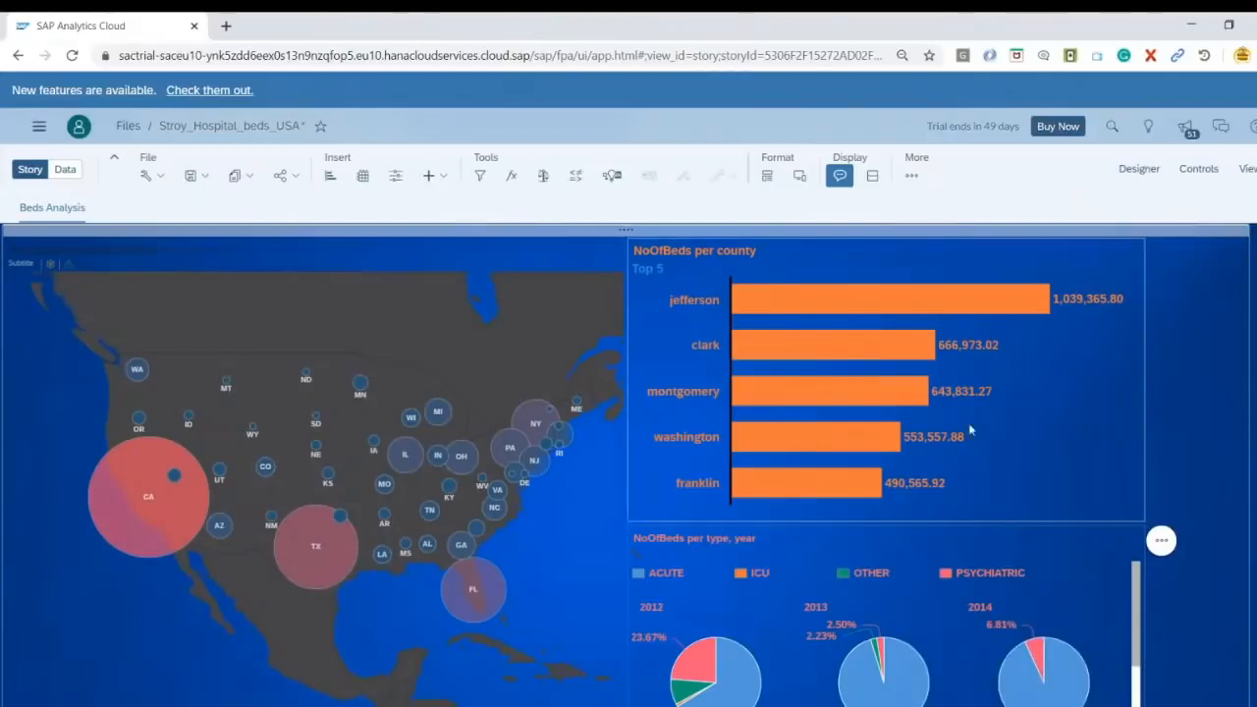